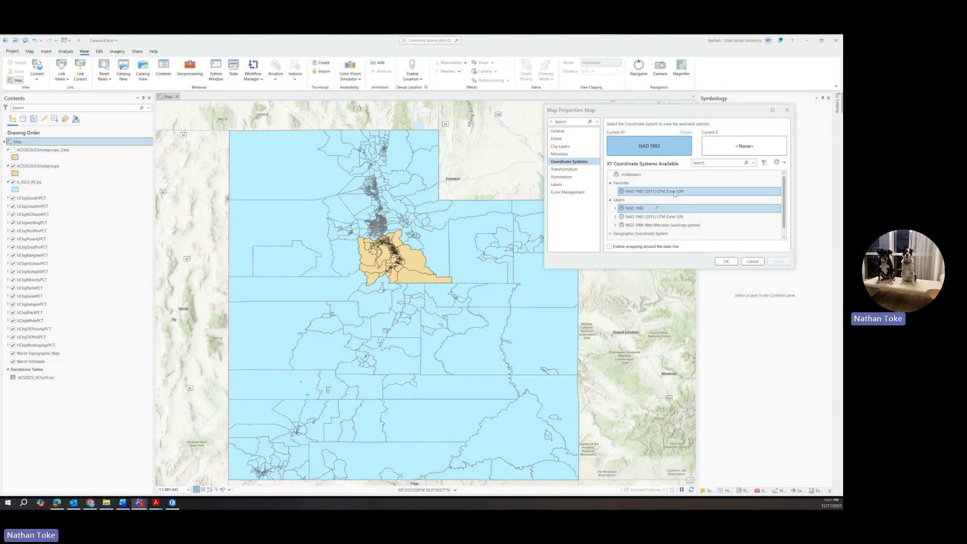
Apply NAD 1983 (2011) UTM Zone 12N from Favorites as the map coordinate system and close Map Properties.
{"action": "left_click", "coordinate": [674, 193]}
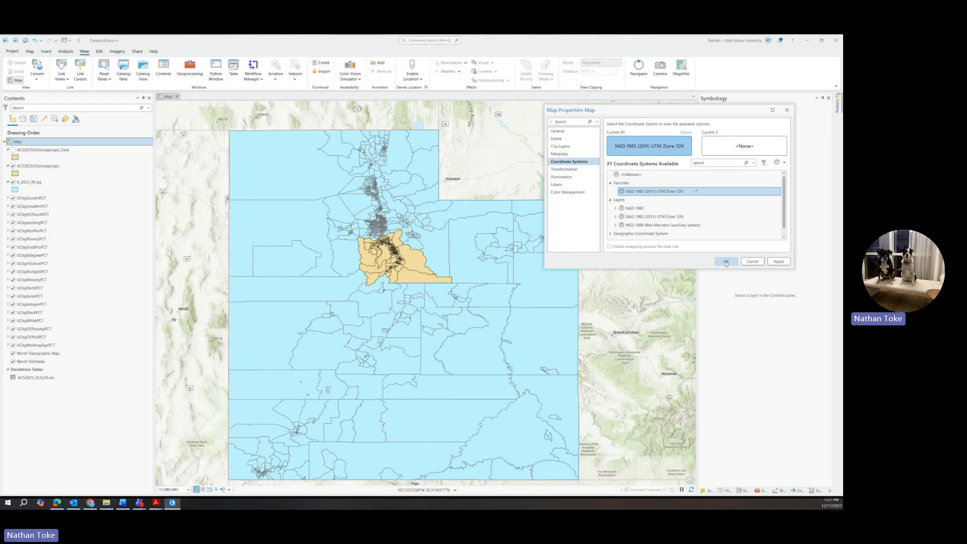
{"action": "left_click", "coordinate": [776, 262]}
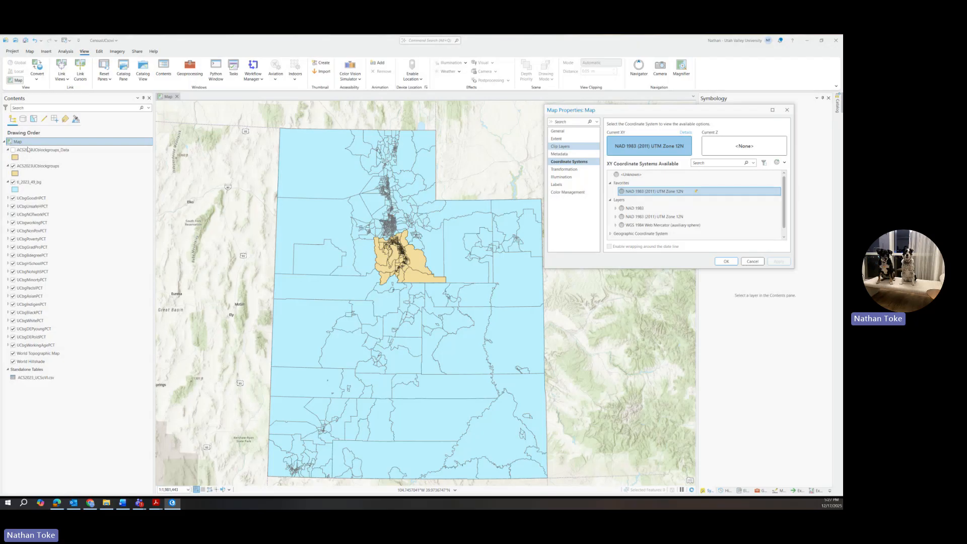
{"action": "left_click", "coordinate": [788, 113]}
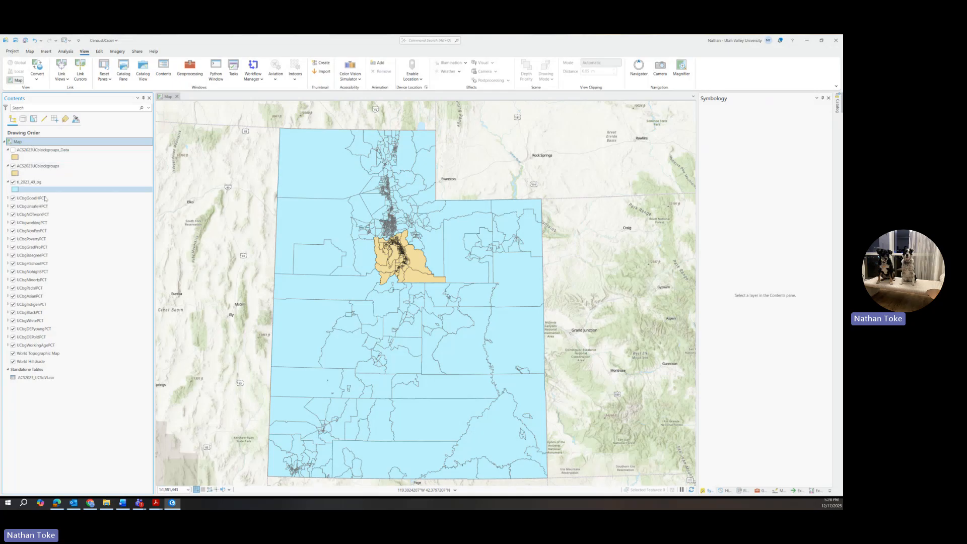
Hide the ACS2023UCblockgroups layer and zoom into the dense Salt Lake/Utah County block groups.
{"action": "left_click", "coordinate": [13, 166]}
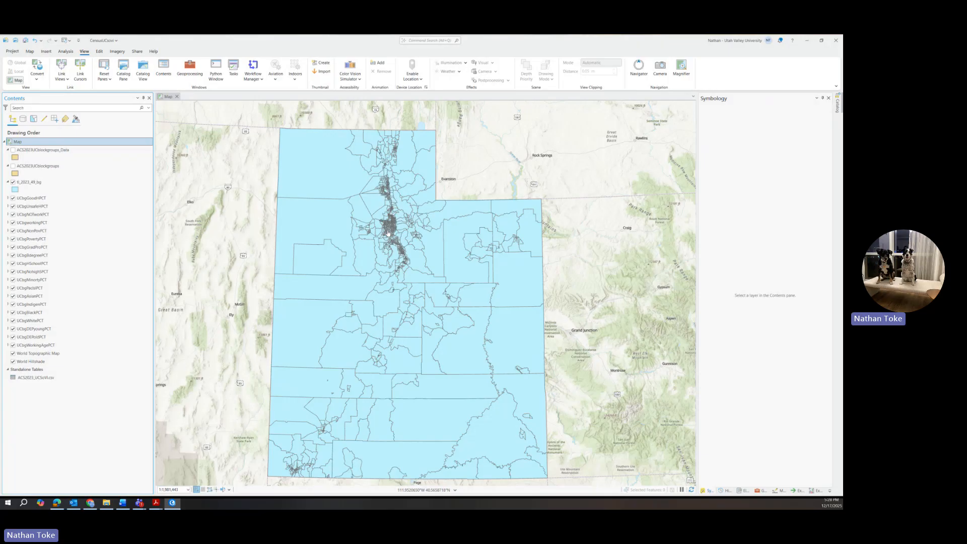
{"action": "scroll", "coordinate": [388, 232], "scroll_direction": "up", "scroll_amount": 3}
{"action": "scroll", "coordinate": [388, 233], "scroll_direction": "up", "scroll_amount": 2}
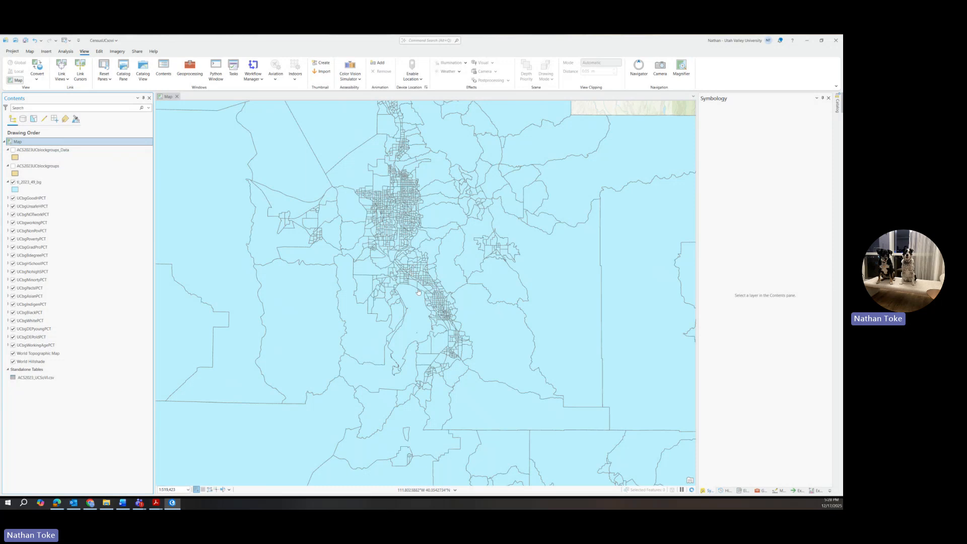
{"action": "scroll", "coordinate": [411, 273], "scroll_direction": "up", "scroll_amount": 3}
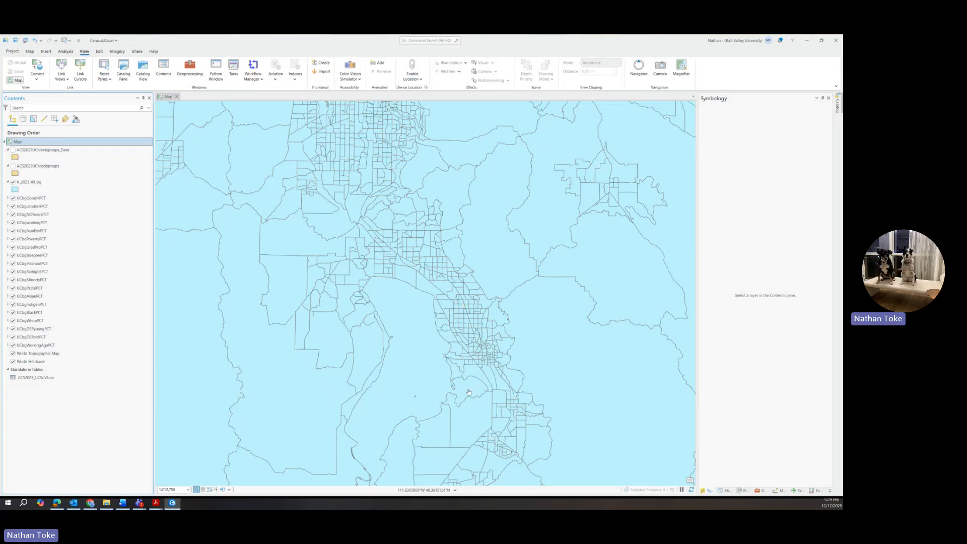
Open the tl_2023_49_bg layer's attribute table.
{"action": "left_click", "coordinate": [26, 183]}
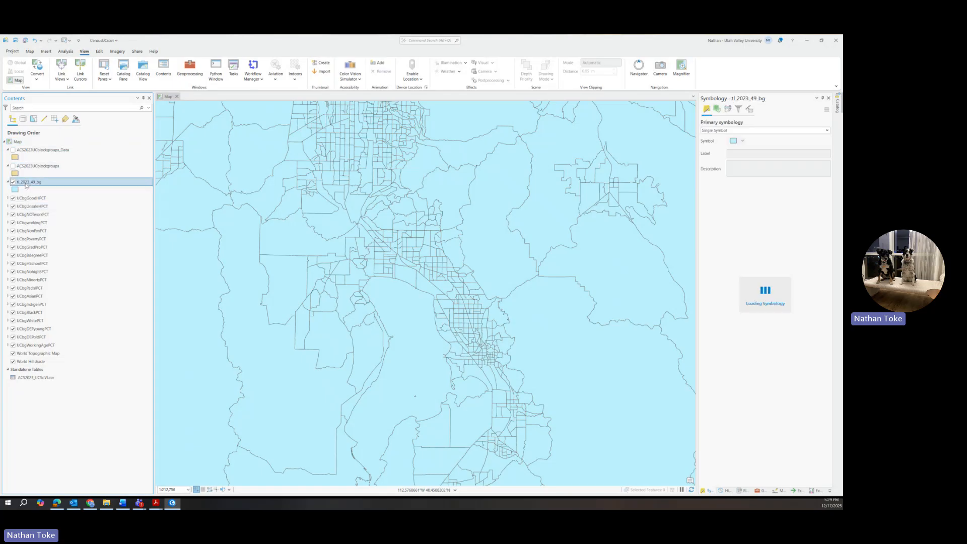
{"action": "right_click", "coordinate": [26, 183]}
{"action": "left_click", "coordinate": [50, 74]}
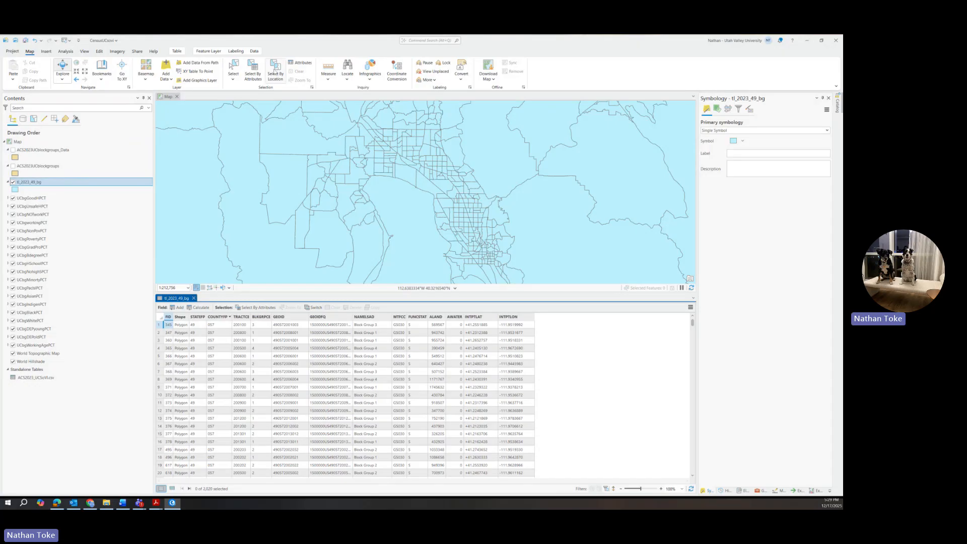
Make a new selection of block groups where COUNTYFP is equal to 049.
{"action": "left_click", "coordinate": [253, 73]}
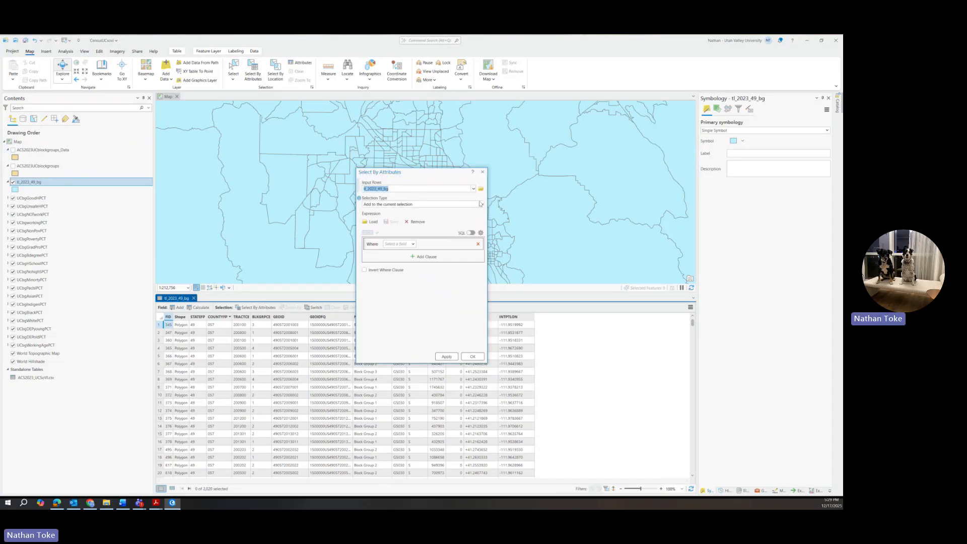
{"action": "left_click", "coordinate": [481, 205]}
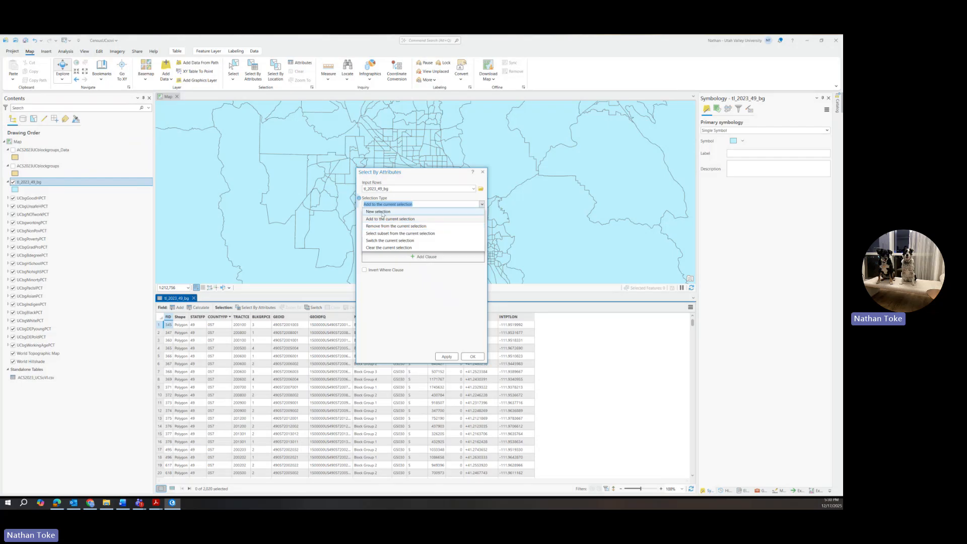
{"action": "left_click", "coordinate": [388, 210]}
{"action": "left_click", "coordinate": [399, 243]}
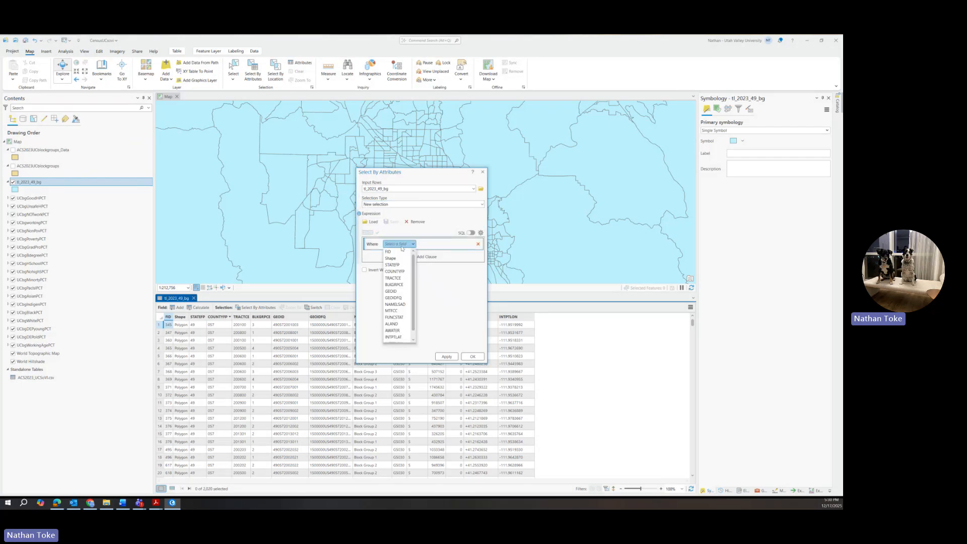
{"action": "left_click", "coordinate": [395, 271]}
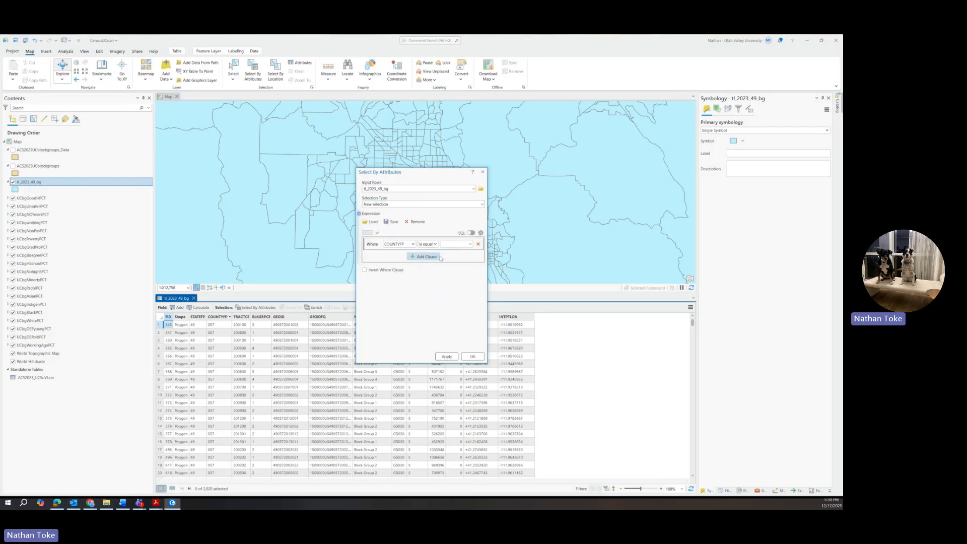
{"action": "left_click", "coordinate": [469, 244]}
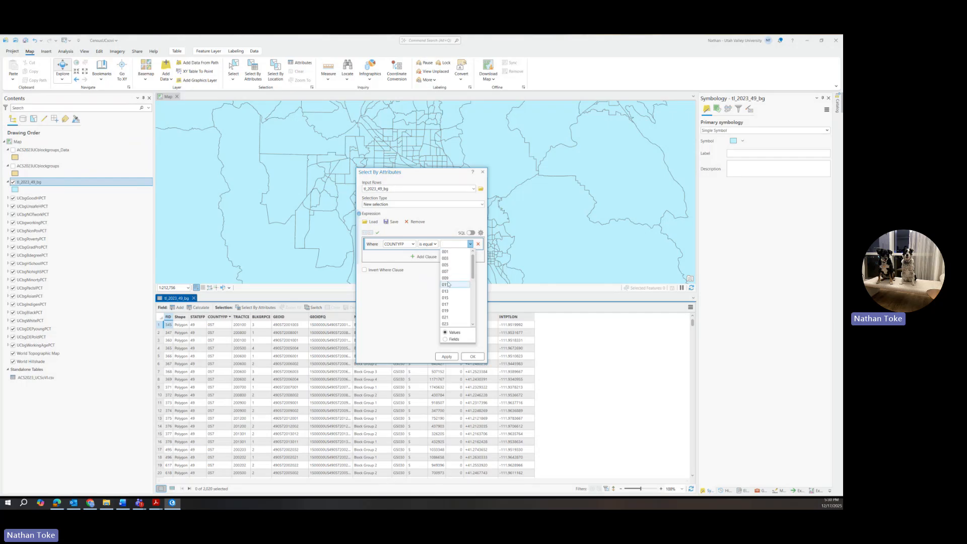
{"action": "scroll", "coordinate": [448, 284], "scroll_direction": "down", "scroll_amount": 5}
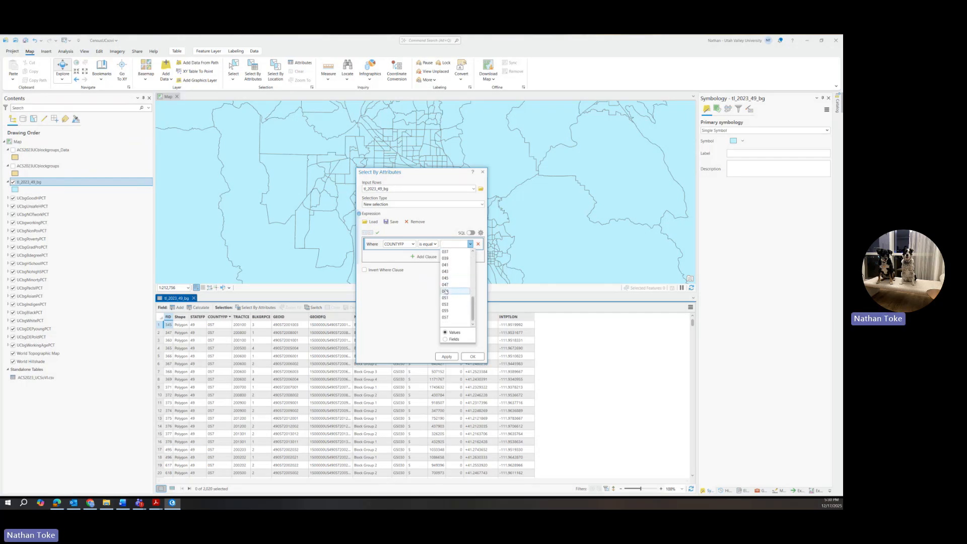
{"action": "left_click", "coordinate": [448, 297]}
{"action": "left_click", "coordinate": [470, 357]}
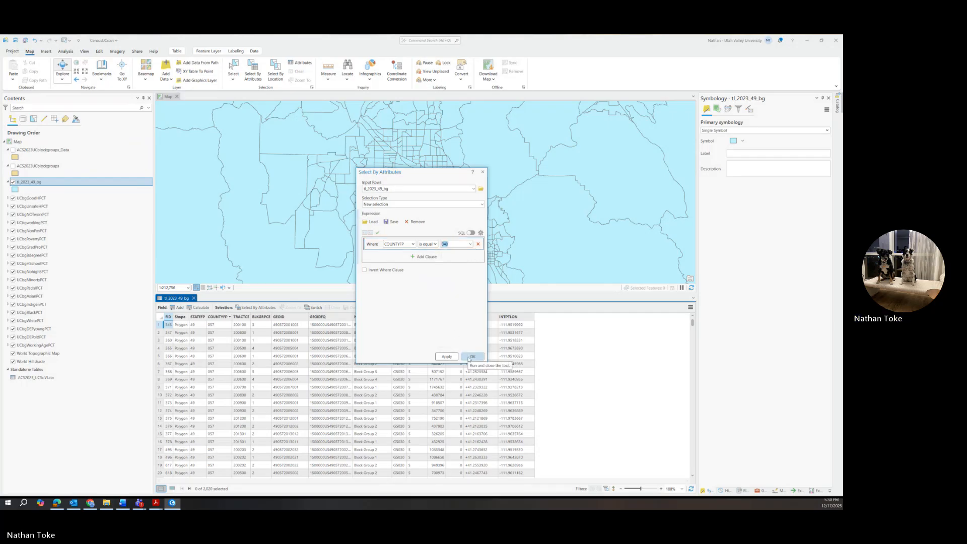
Zoom out, close Export Features for tl_2023_49_bg without running it, then hide that layer.
{"action": "scroll", "coordinate": [413, 232], "scroll_direction": "down", "scroll_amount": 4}
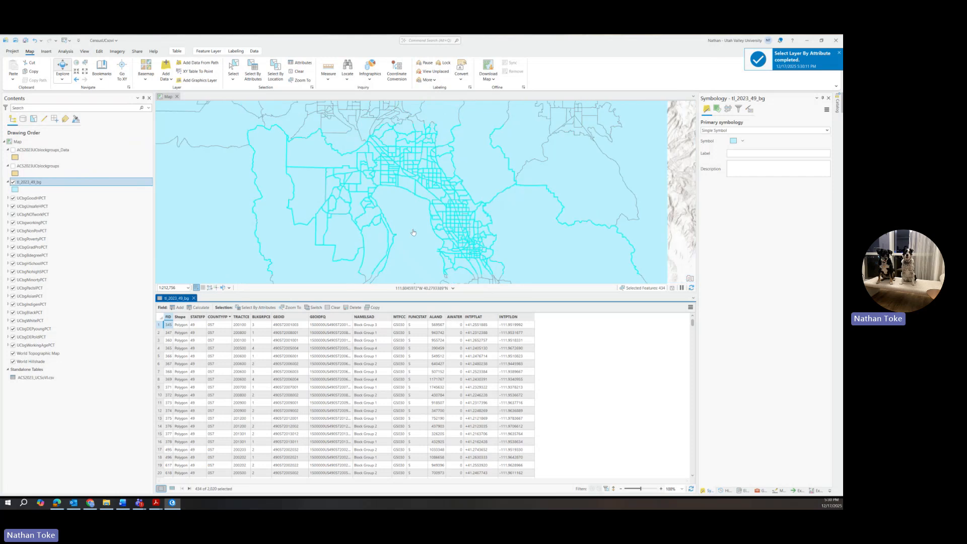
{"action": "scroll", "coordinate": [441, 249], "scroll_direction": "down", "scroll_amount": 4}
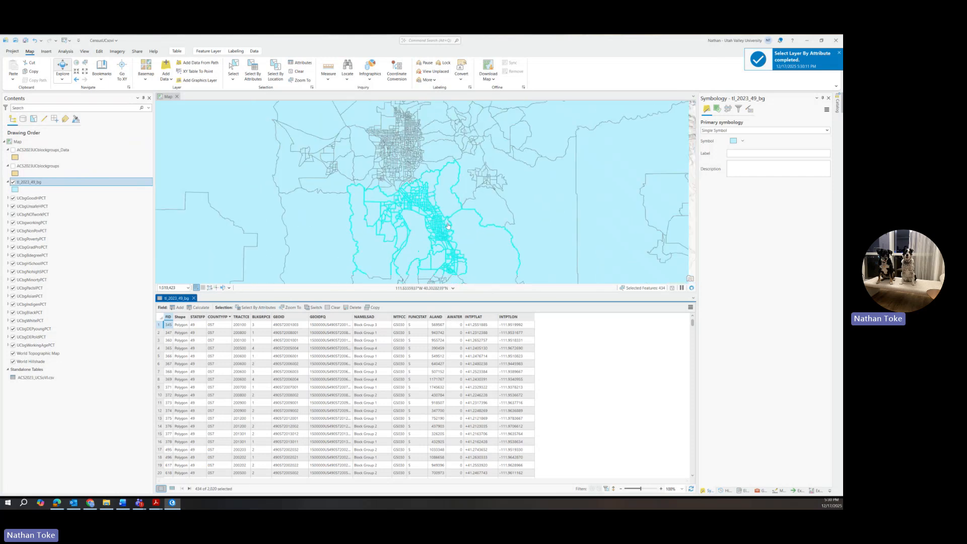
{"action": "scroll", "coordinate": [440, 249], "scroll_direction": "up", "scroll_amount": 2}
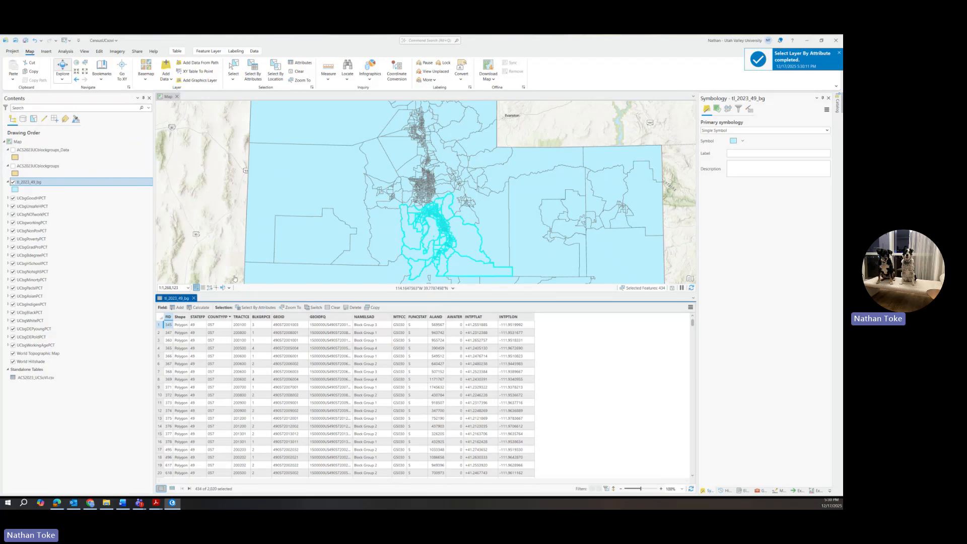
{"action": "right_click", "coordinate": [48, 183]}
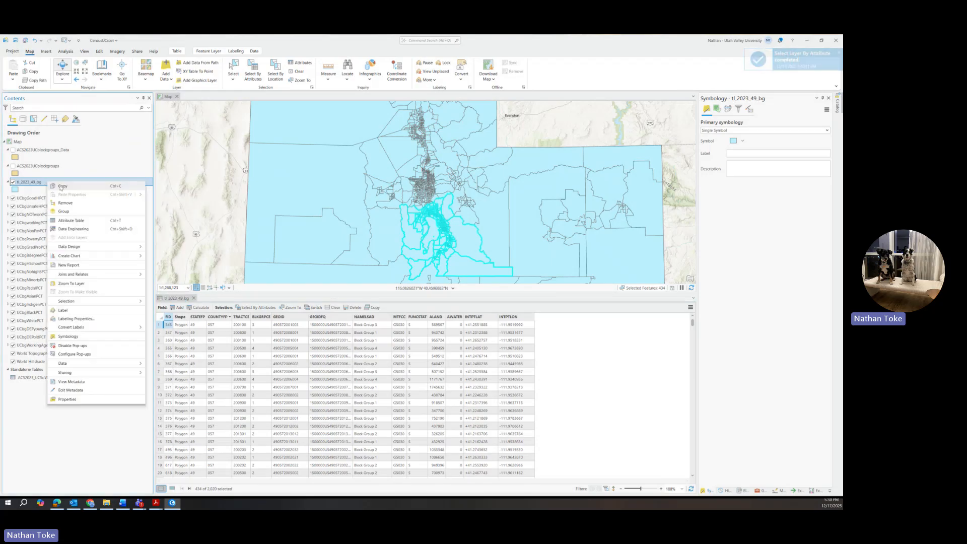
{"action": "mouse_move", "coordinate": [71, 363]}
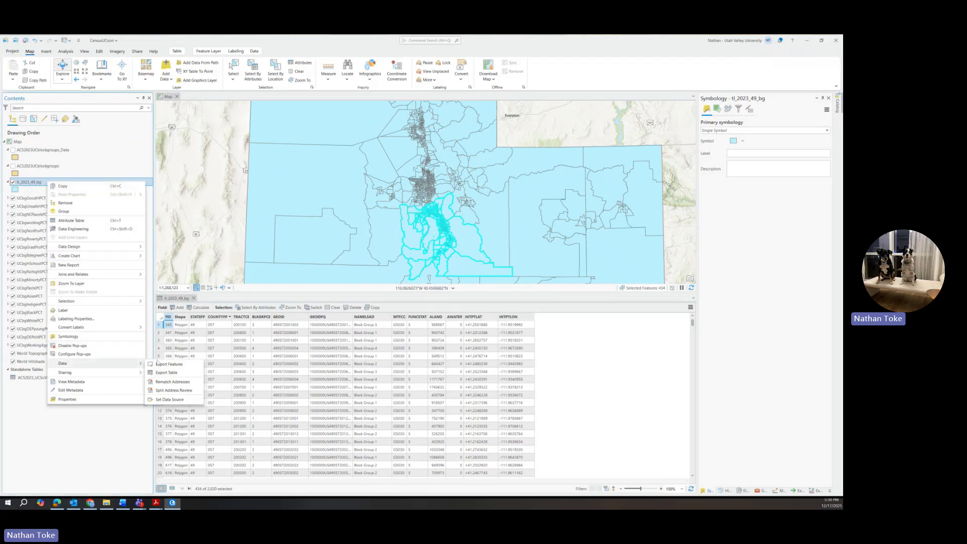
{"action": "left_click", "coordinate": [169, 364]}
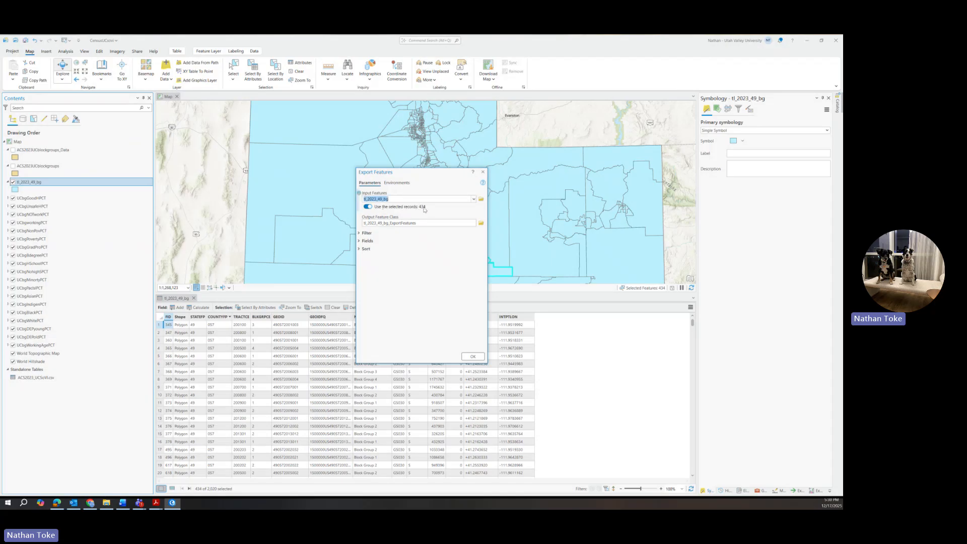
{"action": "mouse_move", "coordinate": [423, 209]}
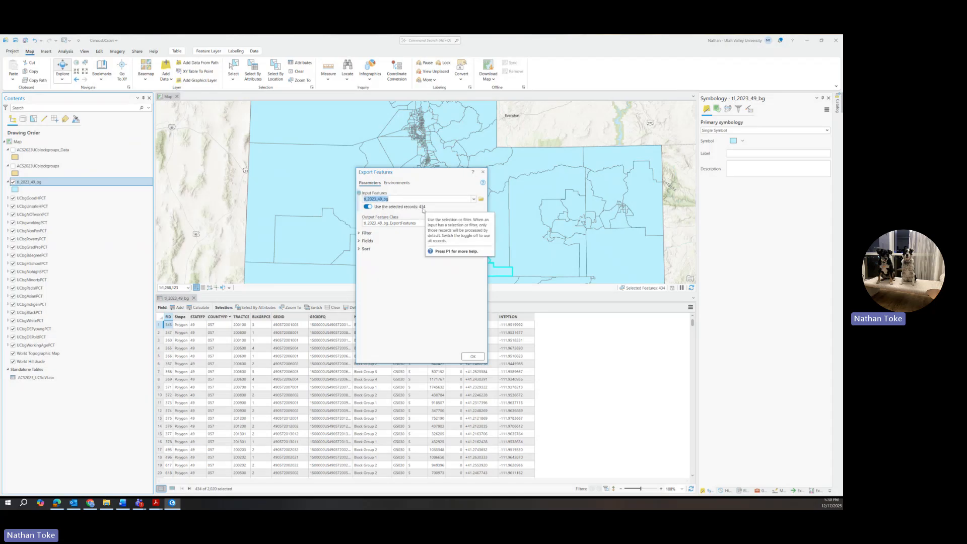
{"action": "left_click", "coordinate": [482, 172]}
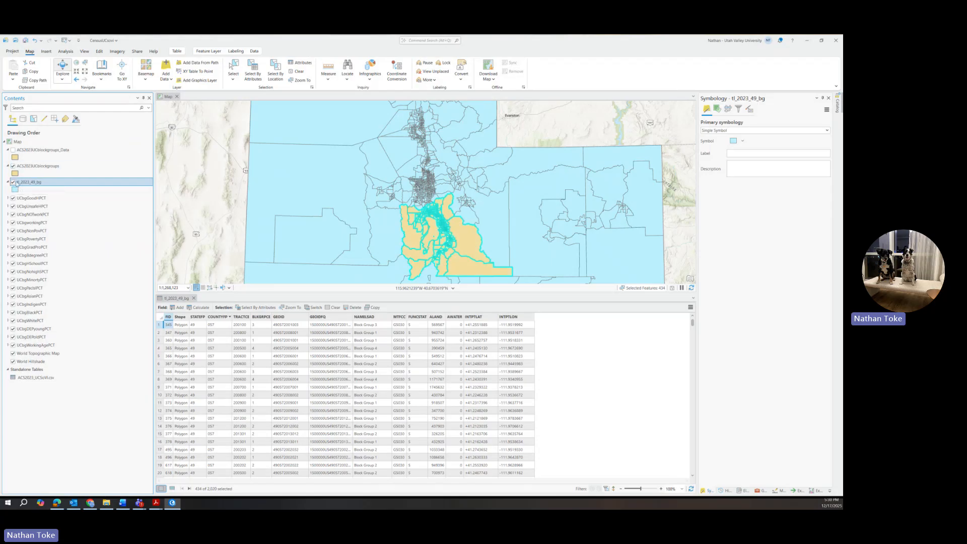
{"action": "left_click", "coordinate": [15, 183]}
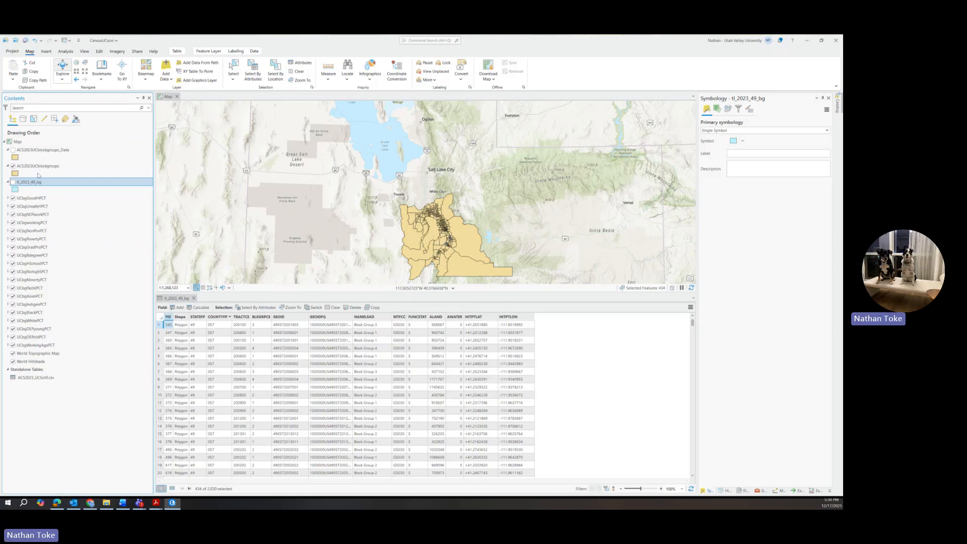
{"action": "left_click", "coordinate": [40, 167]}
{"action": "right_click", "coordinate": [40, 167]}
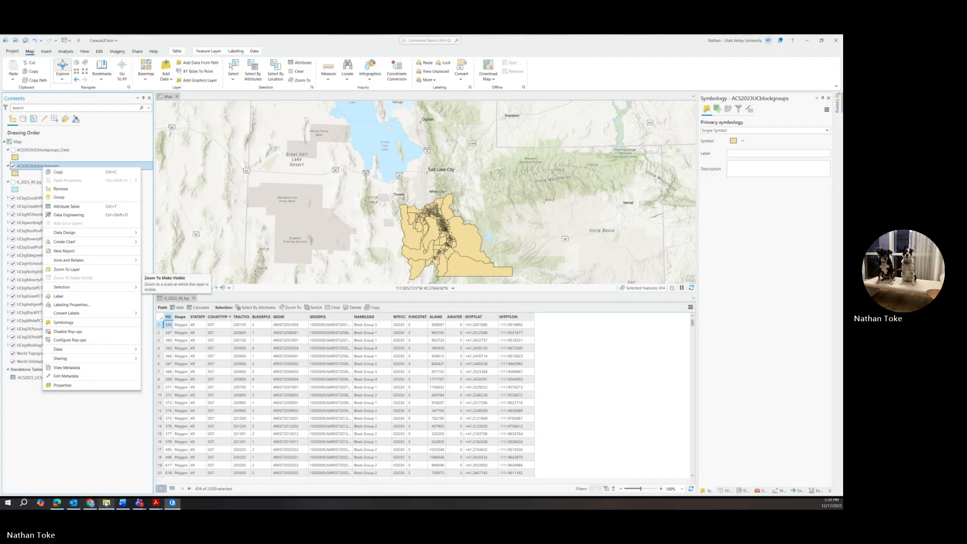
{"action": "left_click", "coordinate": [29, 378]}
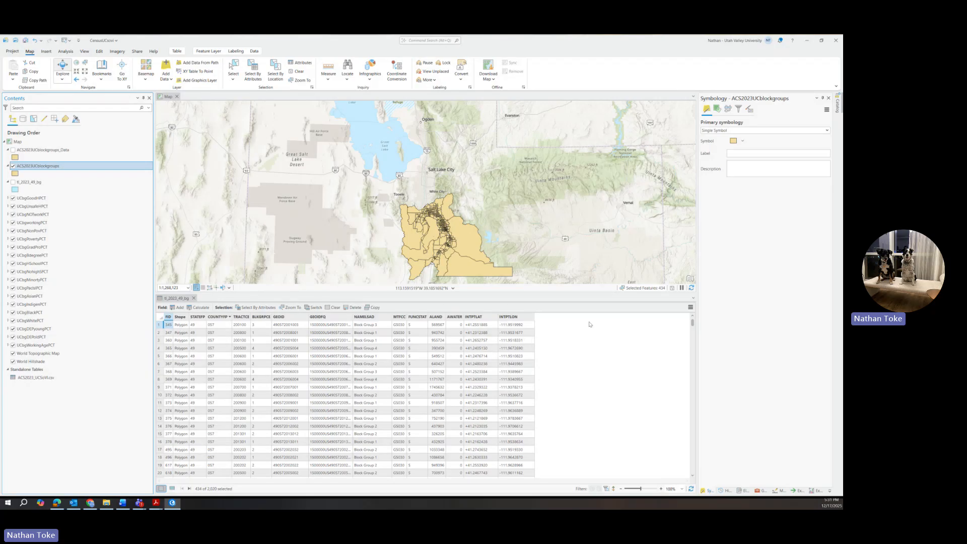
Open the ACS2023_UCSoVI.csv standalone table from Contents.
{"action": "right_click", "coordinate": [39, 382]}
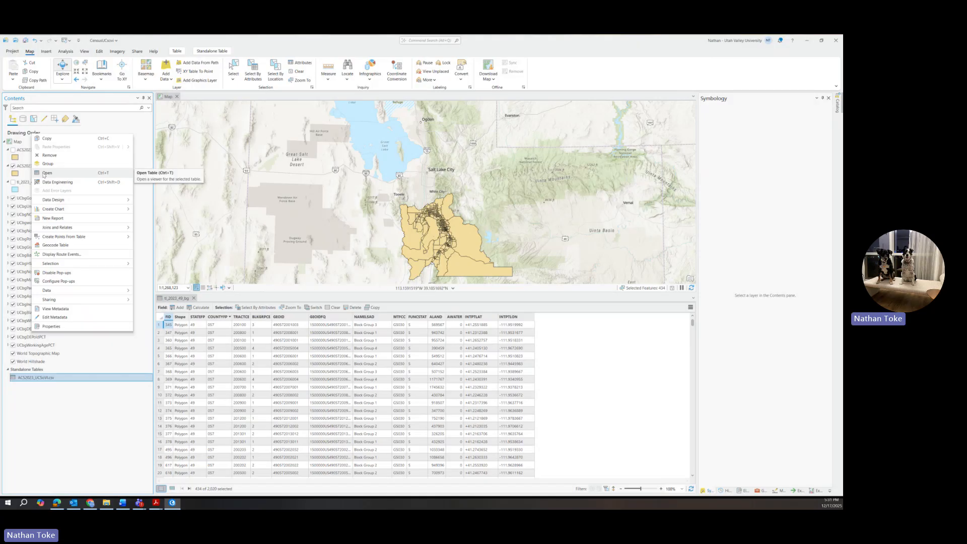
{"action": "left_click", "coordinate": [44, 174]}
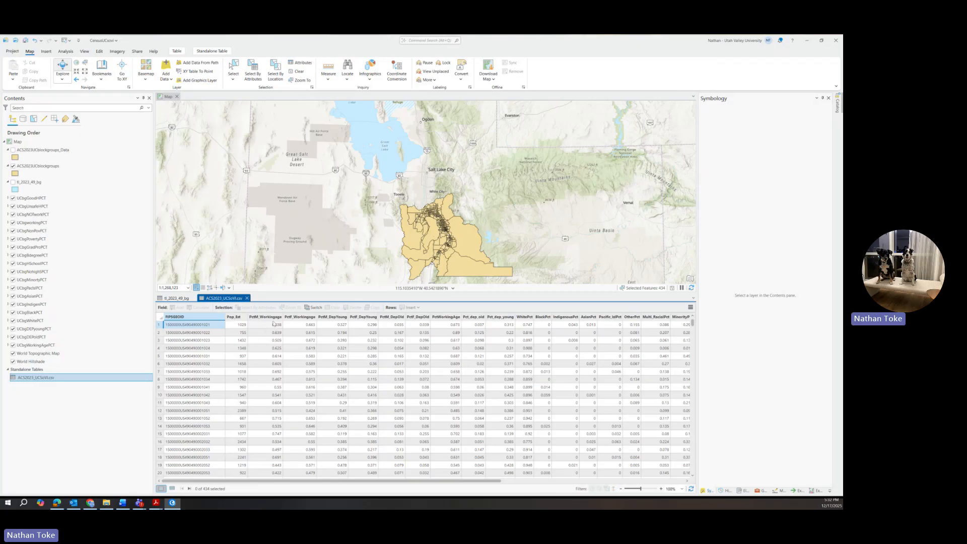
Scroll across the CSV table's percentage columns, then back to the FIPSGEOID columns.
{"action": "mouse_move", "coordinate": [256, 318]}
{"action": "mouse_move", "coordinate": [477, 320]}
{"action": "left_click_drag", "start_coordinate": [453, 481], "coordinate": [658, 508]}
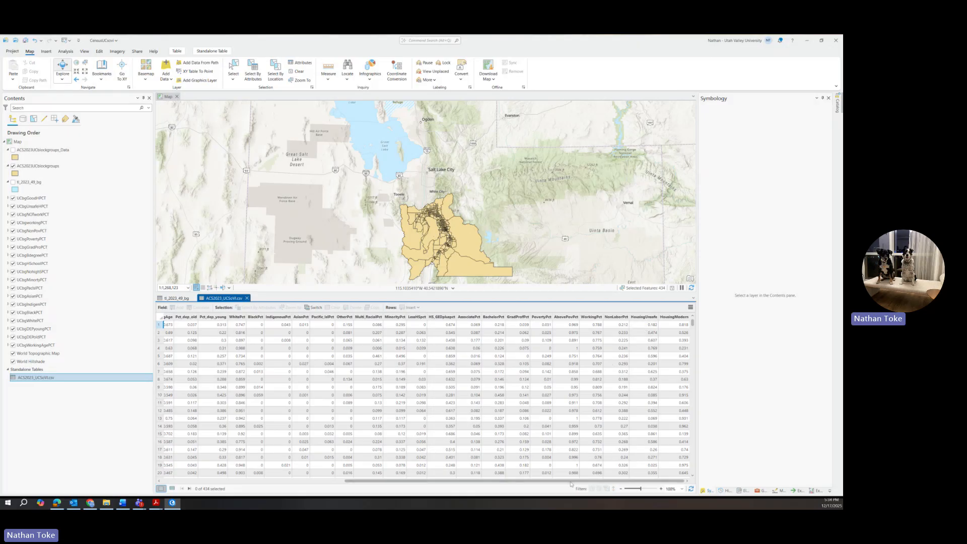
{"action": "left_click_drag", "start_coordinate": [571, 482], "coordinate": [359, 486]}
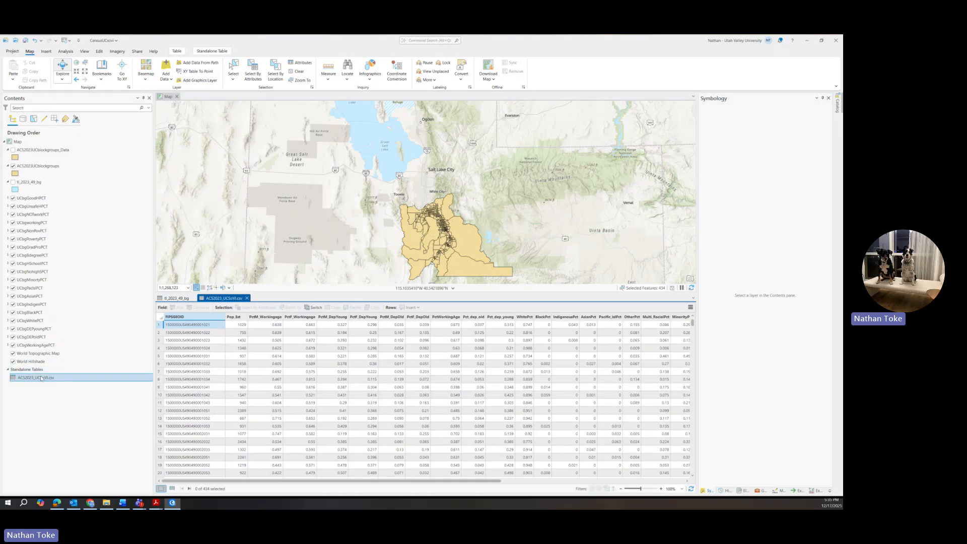
Start Add Join on ACS2023UCblockgroups from its Joins and Relates menu.
{"action": "right_click", "coordinate": [49, 168]}
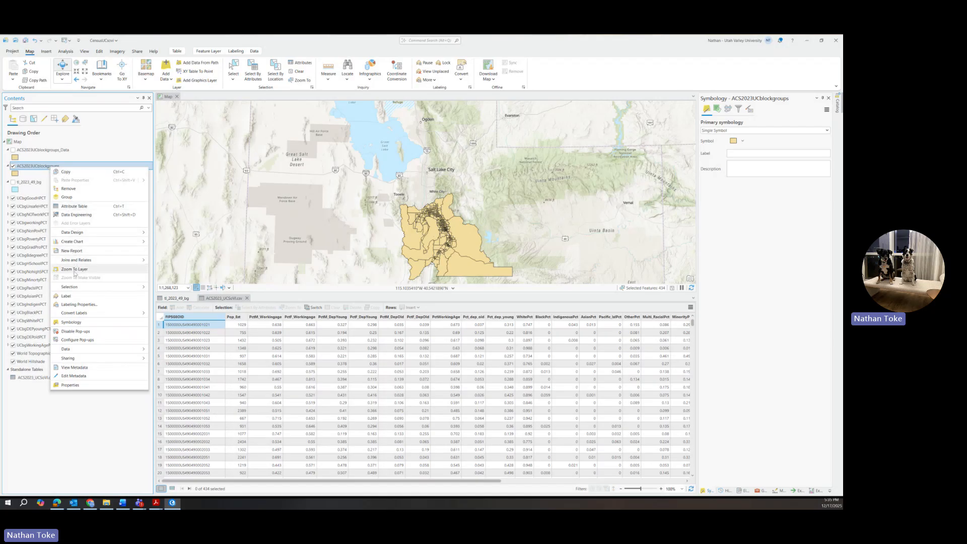
{"action": "mouse_move", "coordinate": [116, 260]}
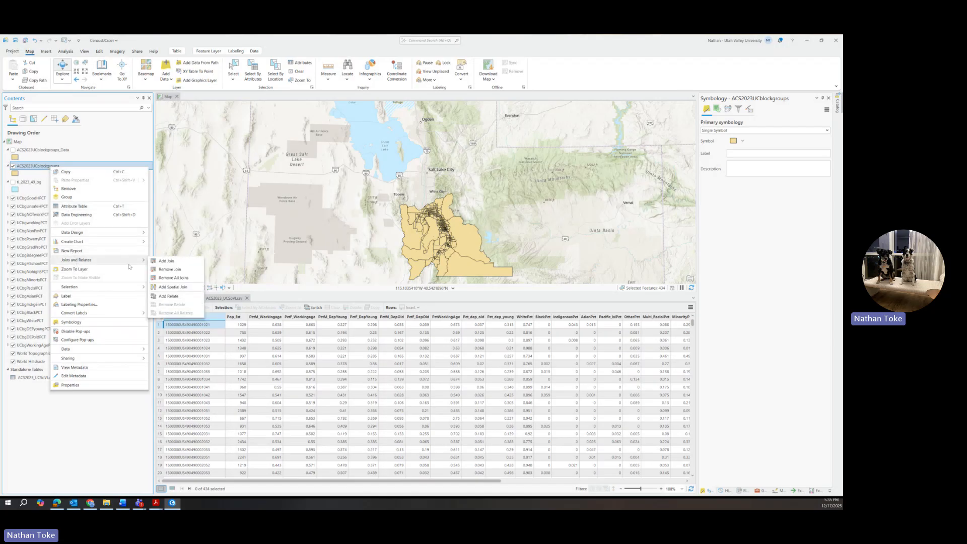
{"action": "left_click", "coordinate": [167, 260]}
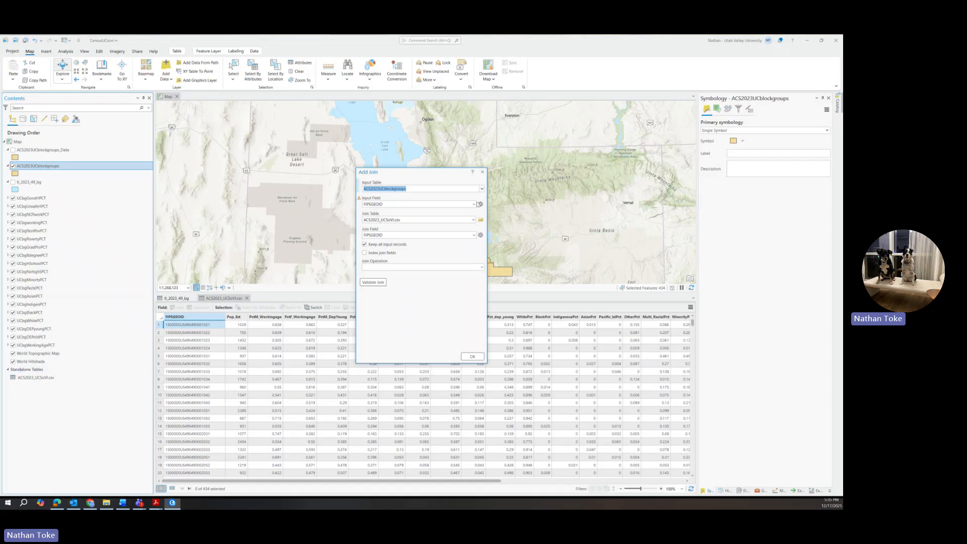
Pair input field GEOIDFQ with join field FIPSGEOID, then close Add Join without joining.
{"action": "left_click", "coordinate": [474, 235]}
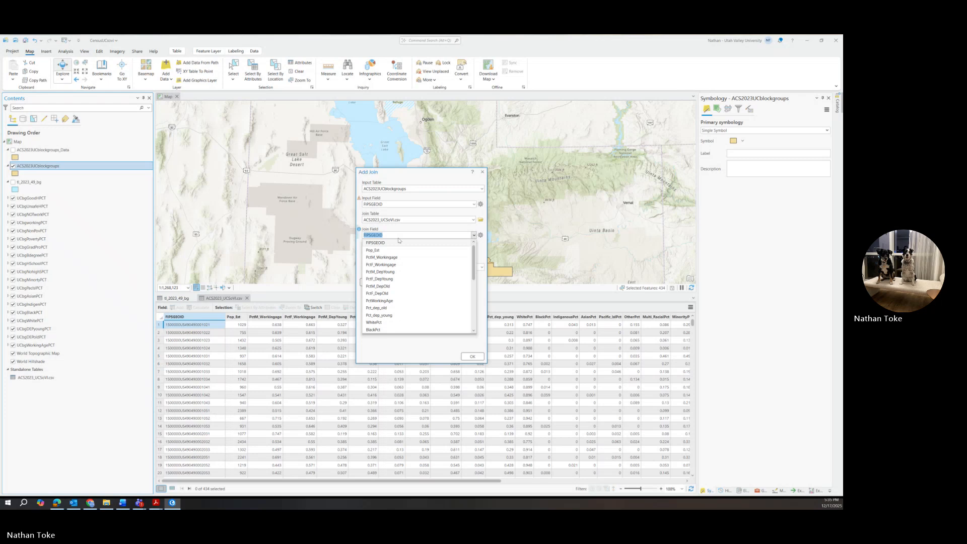
{"action": "left_click", "coordinate": [379, 243]}
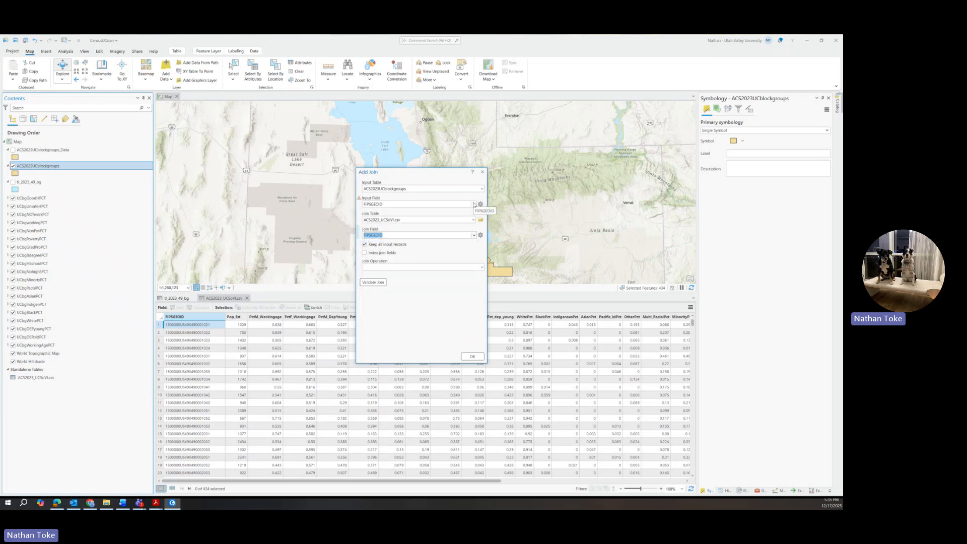
{"action": "left_click", "coordinate": [474, 205]}
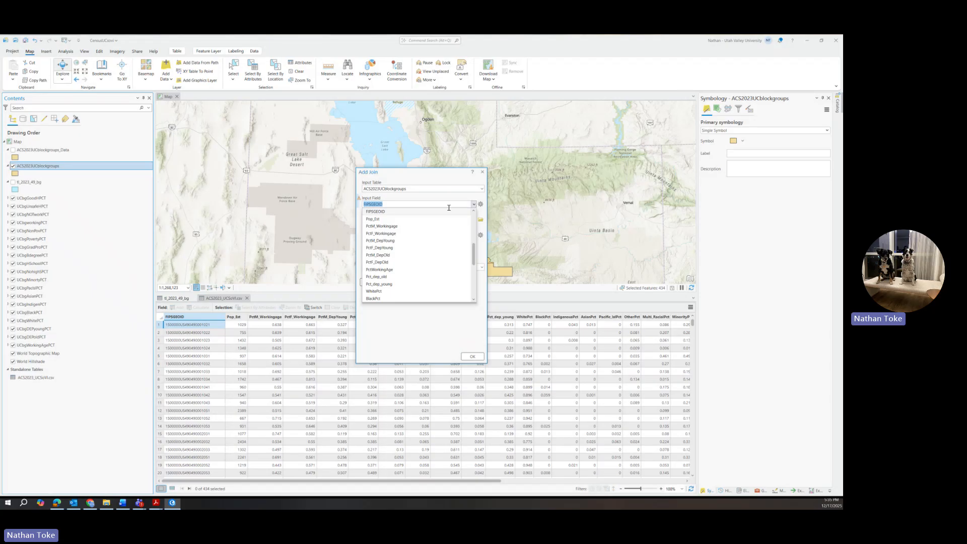
{"action": "scroll", "coordinate": [403, 267], "scroll_direction": "up", "scroll_amount": 5}
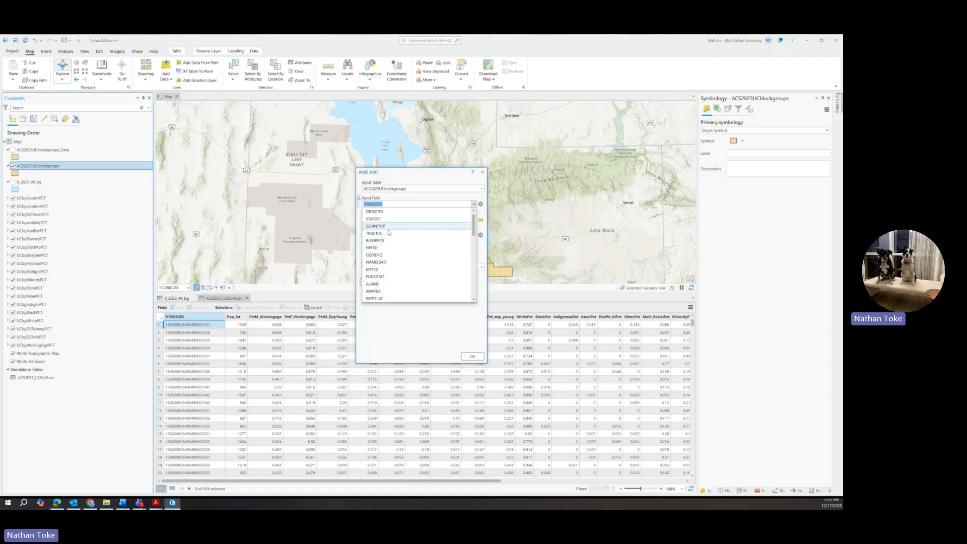
{"action": "left_click", "coordinate": [376, 255]}
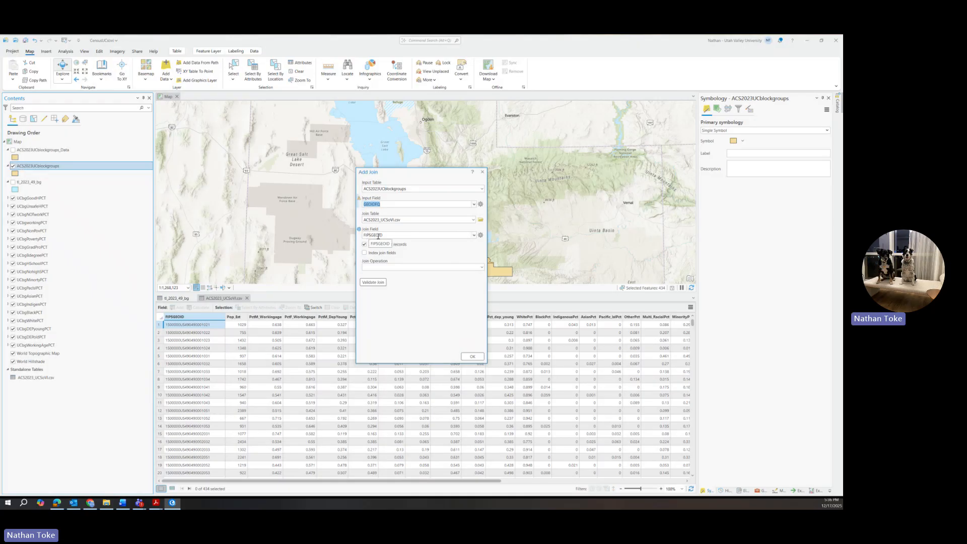
{"action": "left_click", "coordinate": [483, 172]}
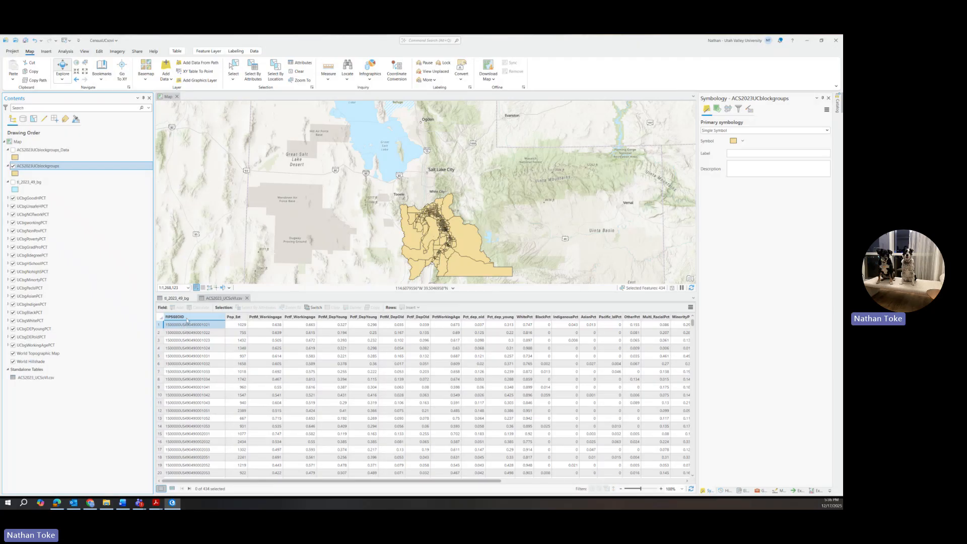
Widen the tl_2023_49_bg GEOIDFQ column and compare its IDs with the CSV's FIPSGEOID values.
{"action": "left_click", "coordinate": [183, 299]}
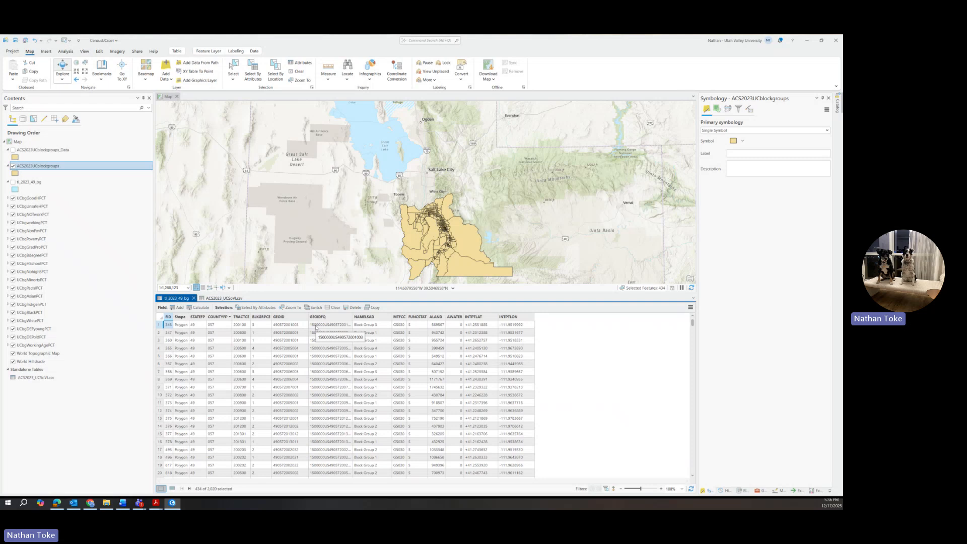
{"action": "left_click_drag", "start_coordinate": [352, 317], "coordinate": [371, 317]}
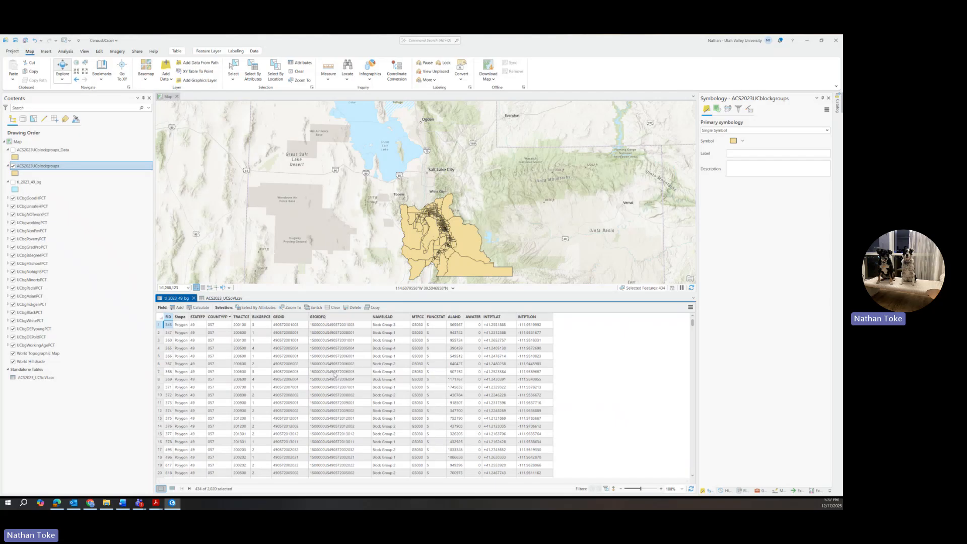
{"action": "left_click", "coordinate": [223, 298]}
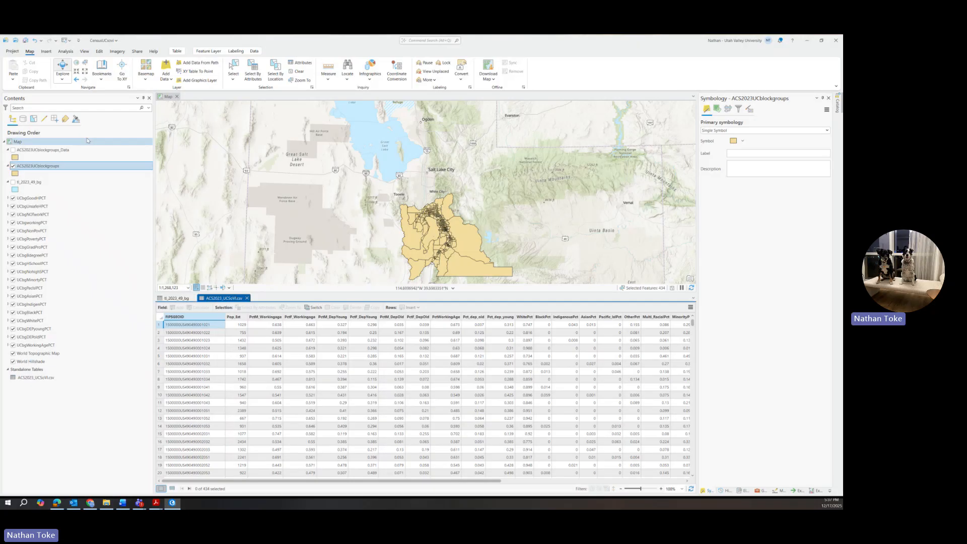
{"action": "left_click", "coordinate": [177, 300]}
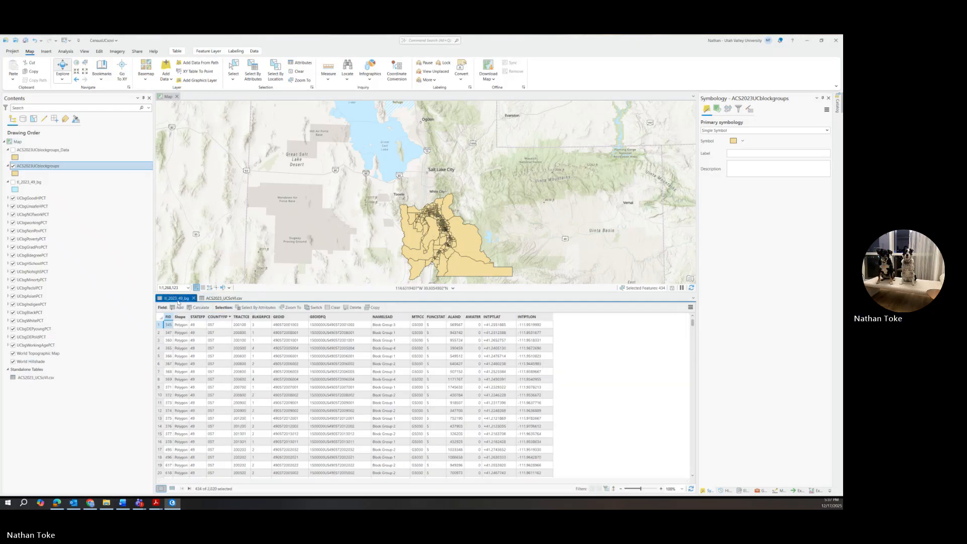
{"action": "right_click", "coordinate": [39, 168]}
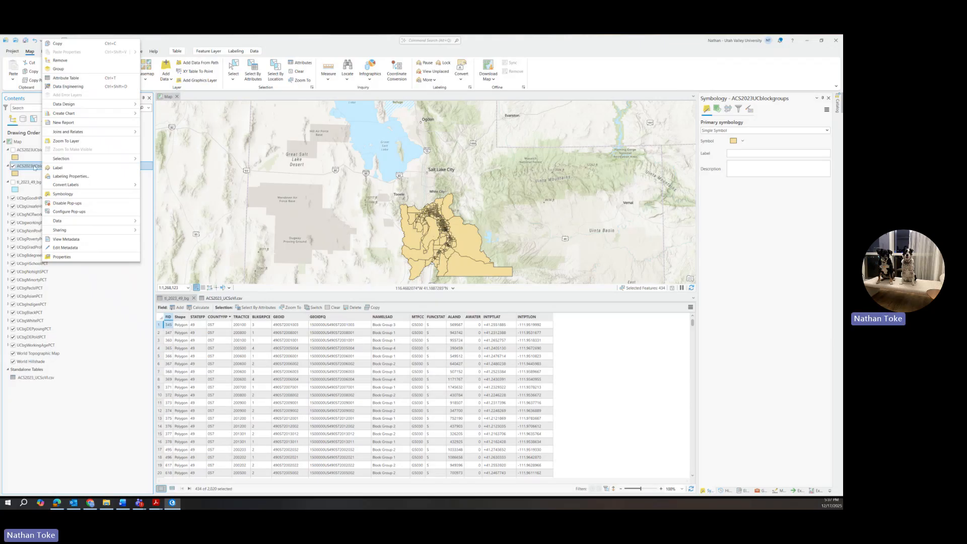
{"action": "mouse_move", "coordinate": [66, 131]}
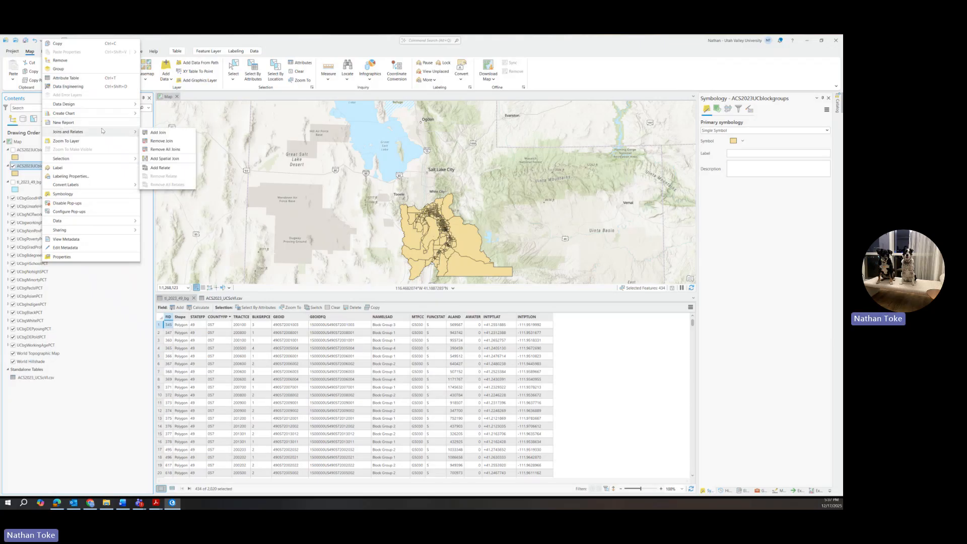
{"action": "left_click", "coordinate": [157, 133]}
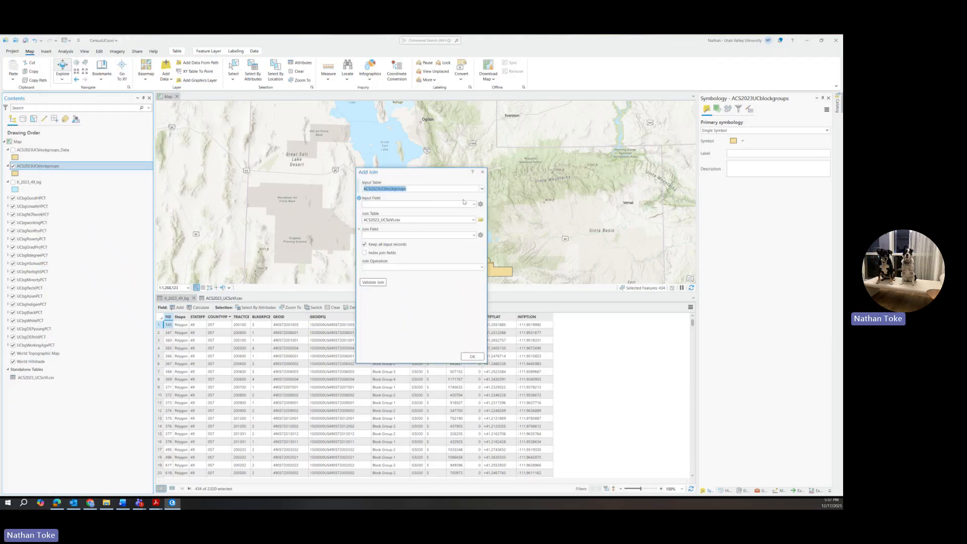
{"action": "left_click", "coordinate": [474, 206]}
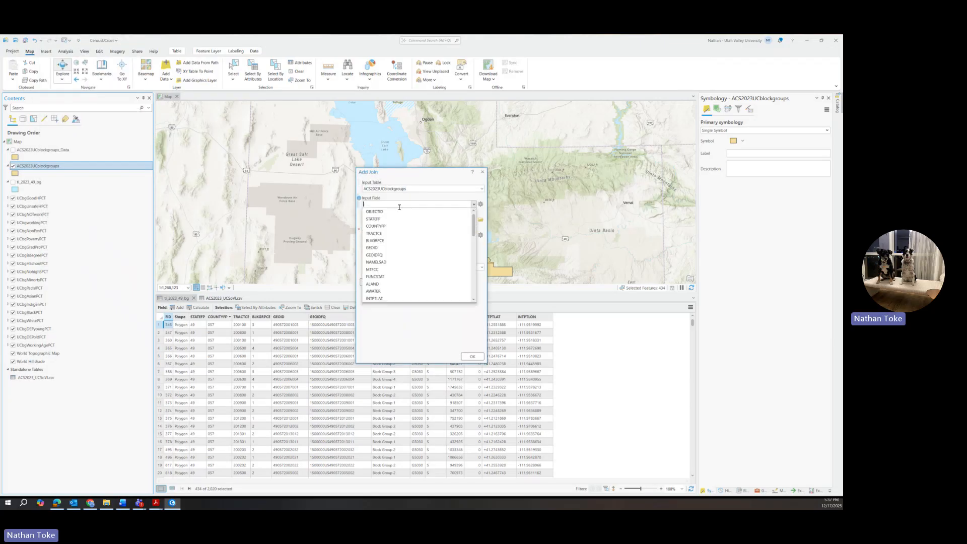
{"action": "left_click", "coordinate": [375, 255]}
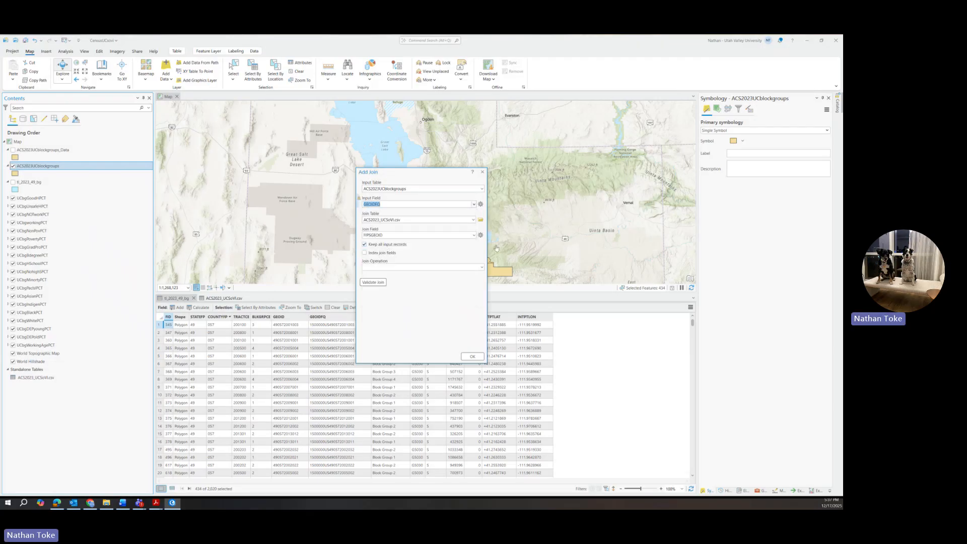
{"action": "left_click", "coordinate": [482, 172]}
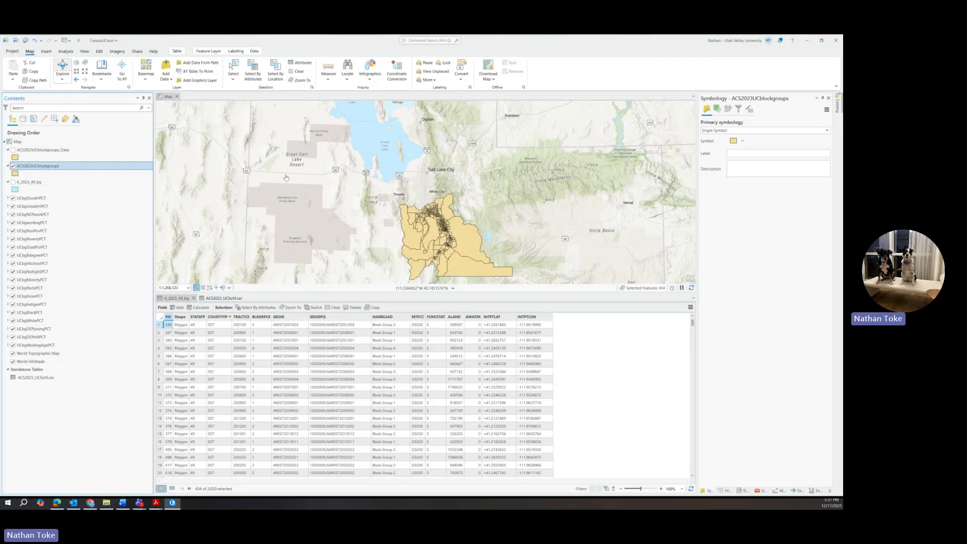
Open the ACS2023UCblockgroups attribute table and scroll across its FIPSGEOID, Pop_tot and percentage fields.
{"action": "right_click", "coordinate": [44, 167]}
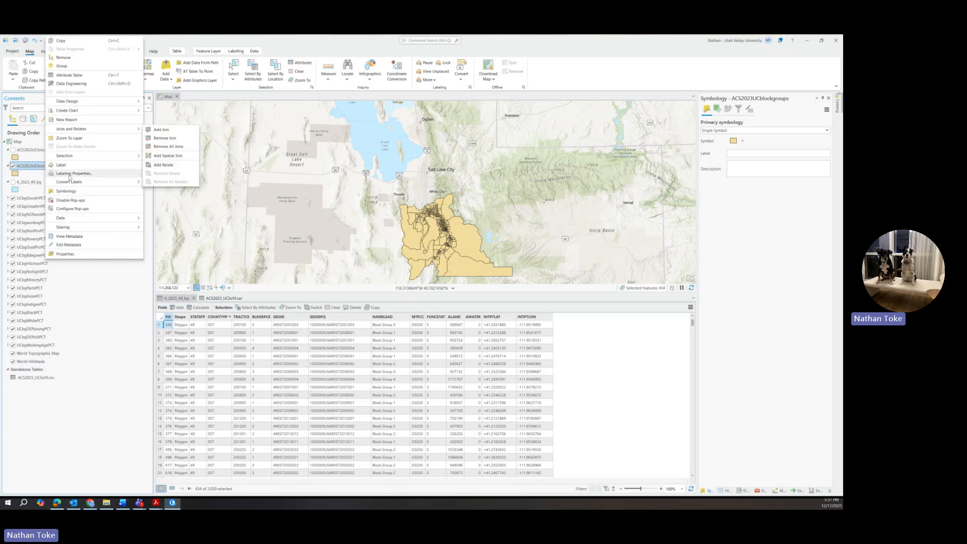
{"action": "left_click", "coordinate": [69, 75]}
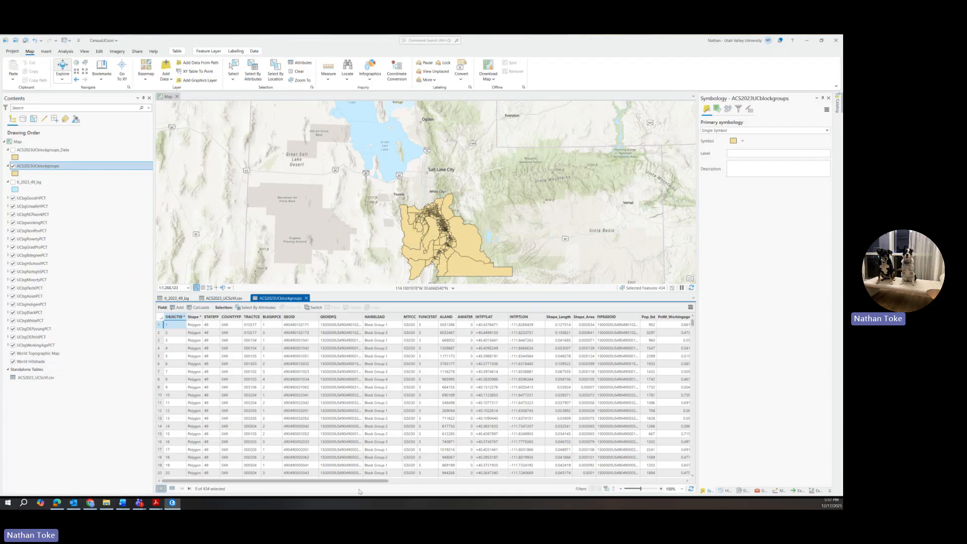
{"action": "left_click_drag", "start_coordinate": [359, 482], "coordinate": [505, 487]}
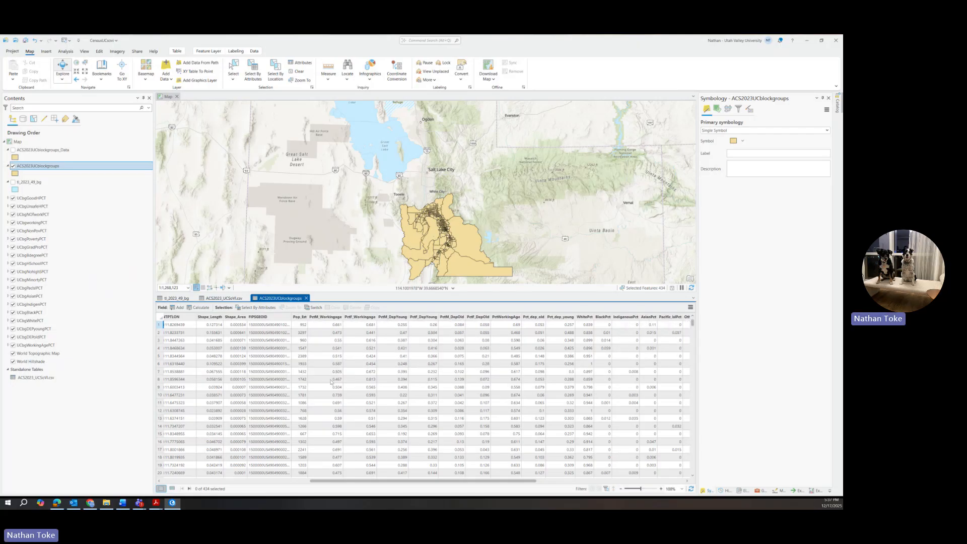
{"action": "left_click_drag", "start_coordinate": [333, 481], "coordinate": [110, 386]}
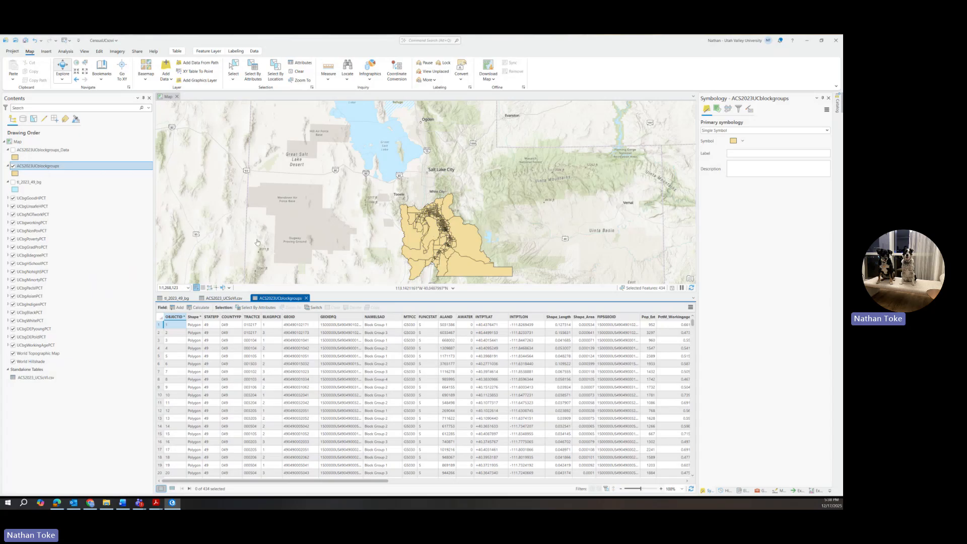
Start Export Features on the ACS2023UCblockgroups layer, then cancel the export.
{"action": "right_click", "coordinate": [39, 167]}
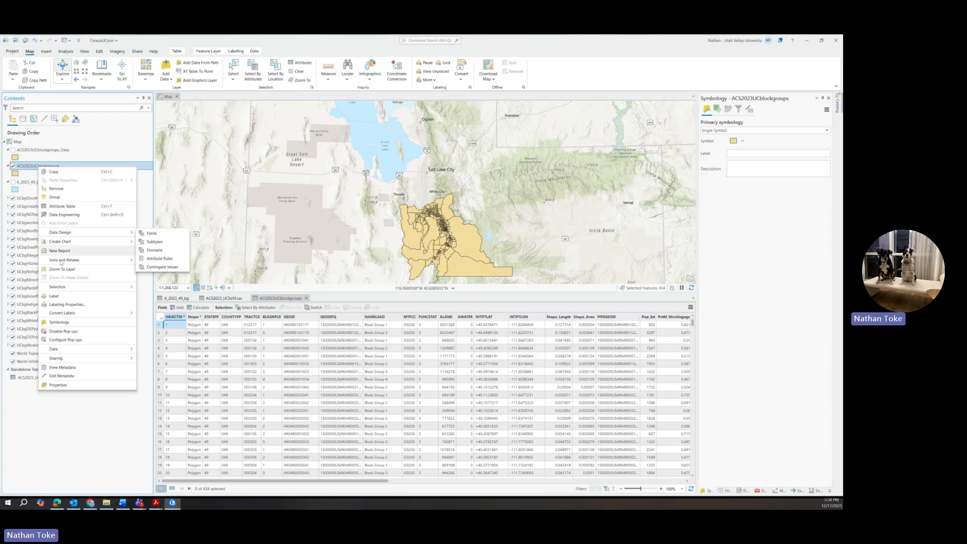
{"action": "mouse_move", "coordinate": [60, 262]}
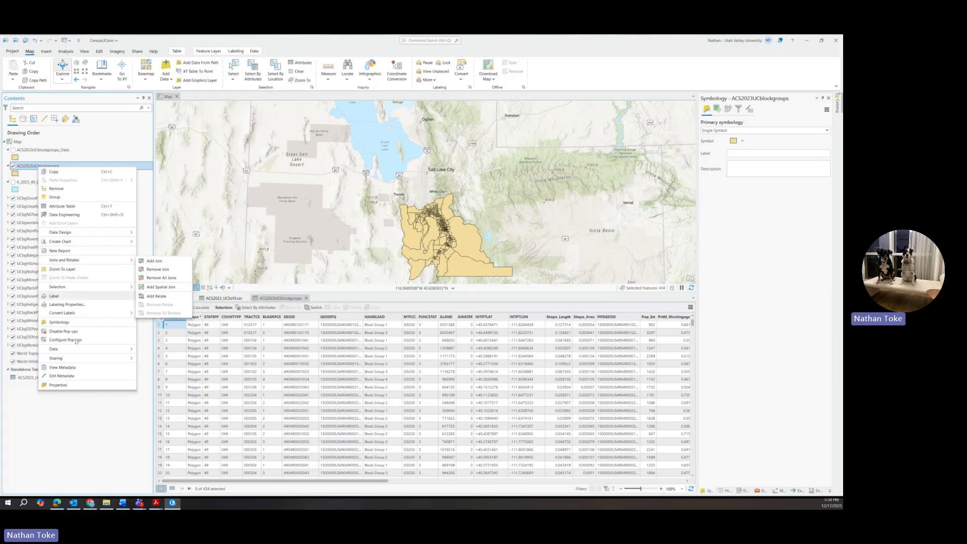
{"action": "mouse_move", "coordinate": [73, 349]}
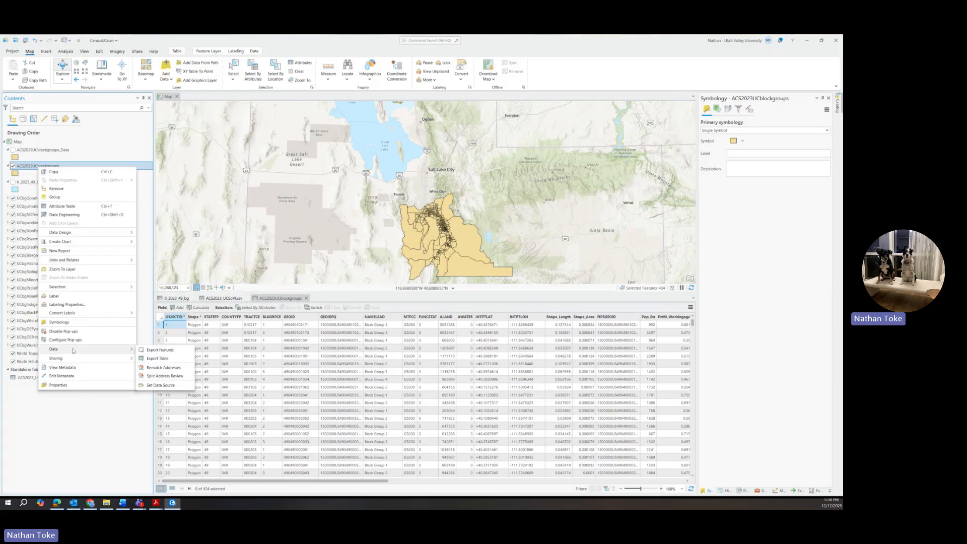
{"action": "left_click", "coordinate": [157, 351]}
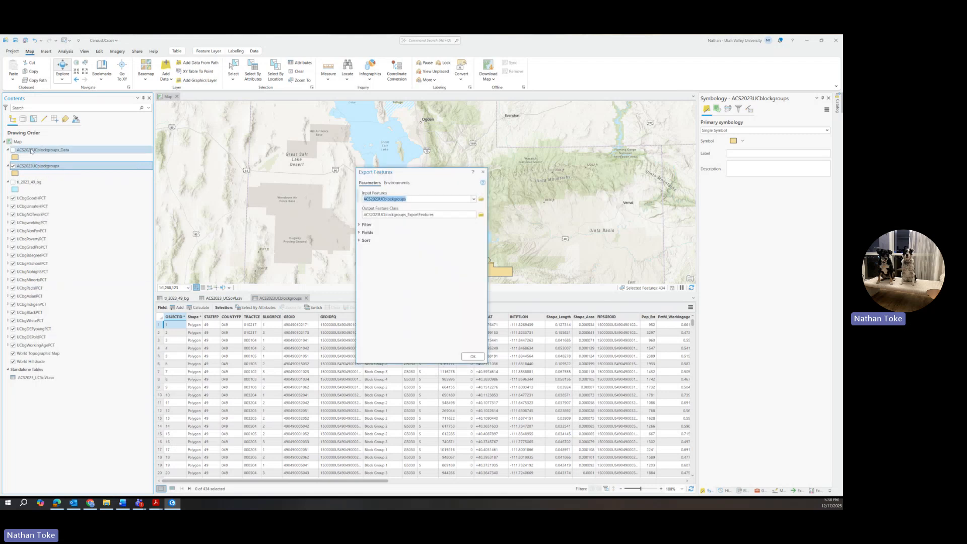
{"action": "left_click", "coordinate": [482, 172]}
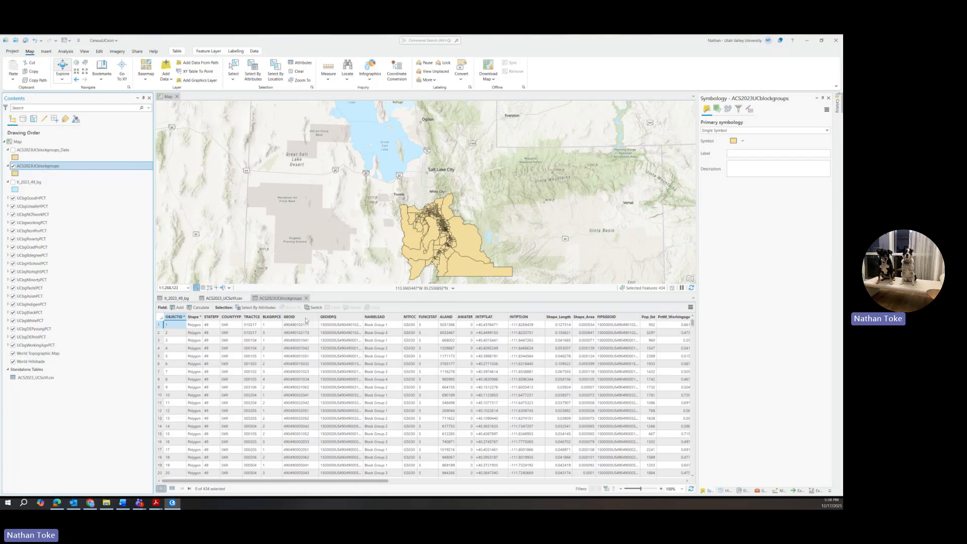
Close the ACS2023UCblockgroups, ACS2023_UCSoVI.csv and remaining attribute tables so the map fills the view.
{"action": "left_click", "coordinate": [305, 298]}
{"action": "left_click", "coordinate": [247, 298]}
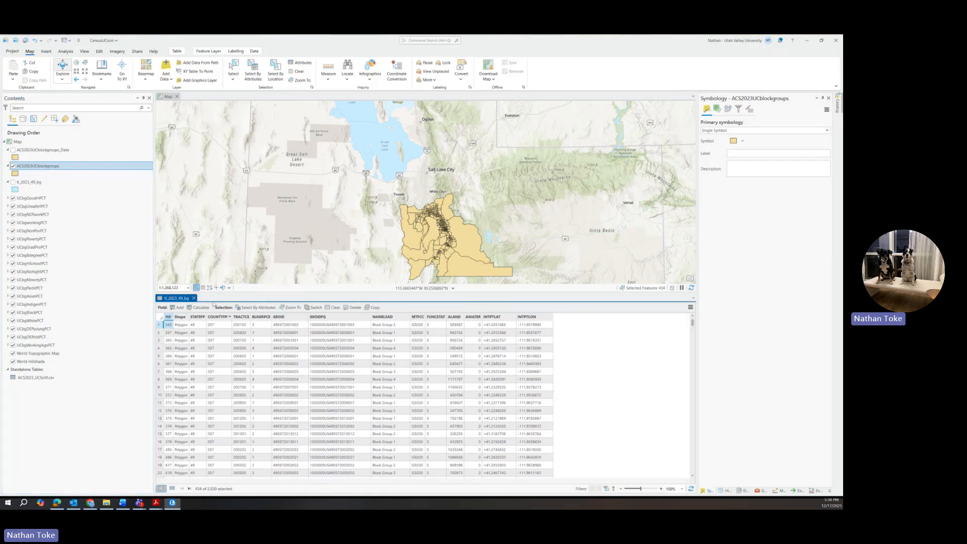
{"action": "left_click", "coordinate": [193, 298]}
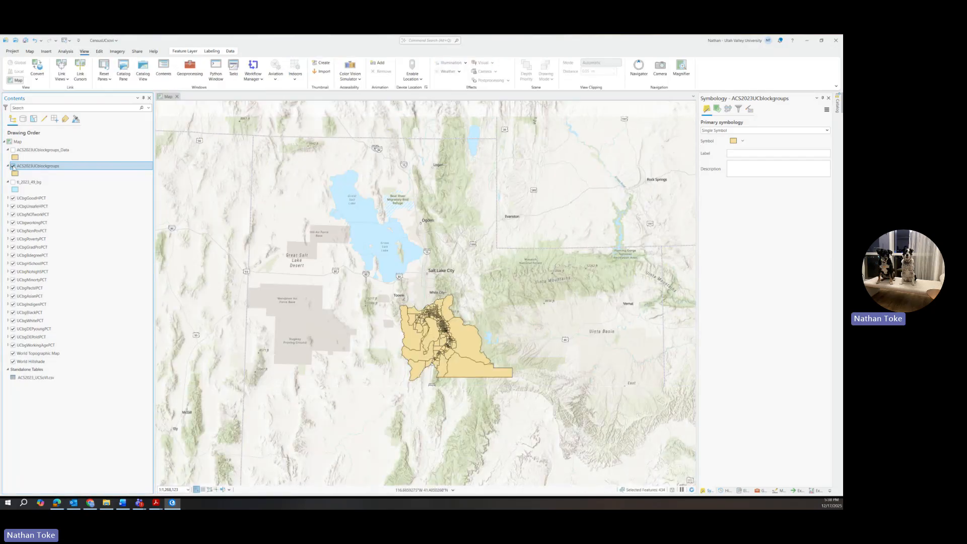
Show ACS2023UCblockgroups_Data, open its attribute table and scroll through the census columns.
{"action": "left_click", "coordinate": [13, 166]}
{"action": "left_click", "coordinate": [13, 149]}
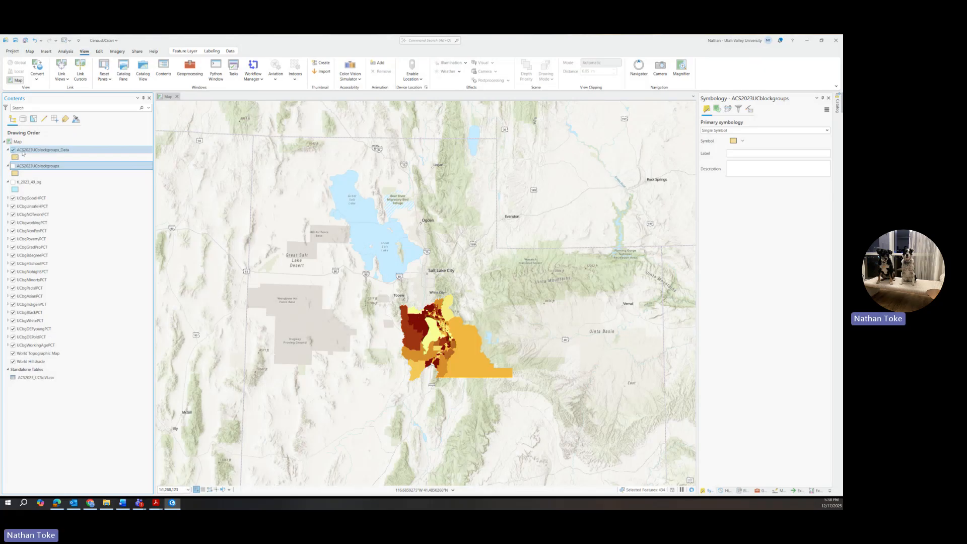
{"action": "right_click", "coordinate": [45, 152]}
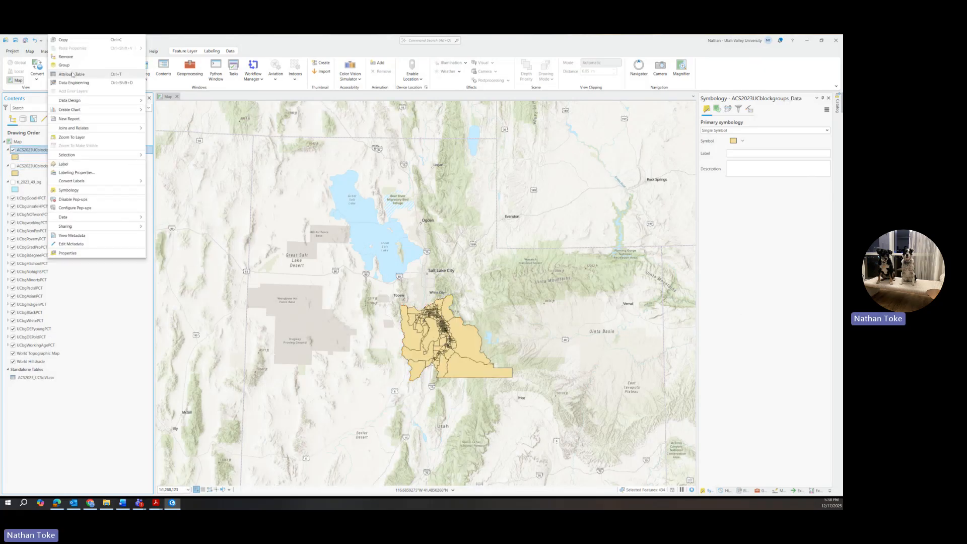
{"action": "left_click", "coordinate": [175, 167]}
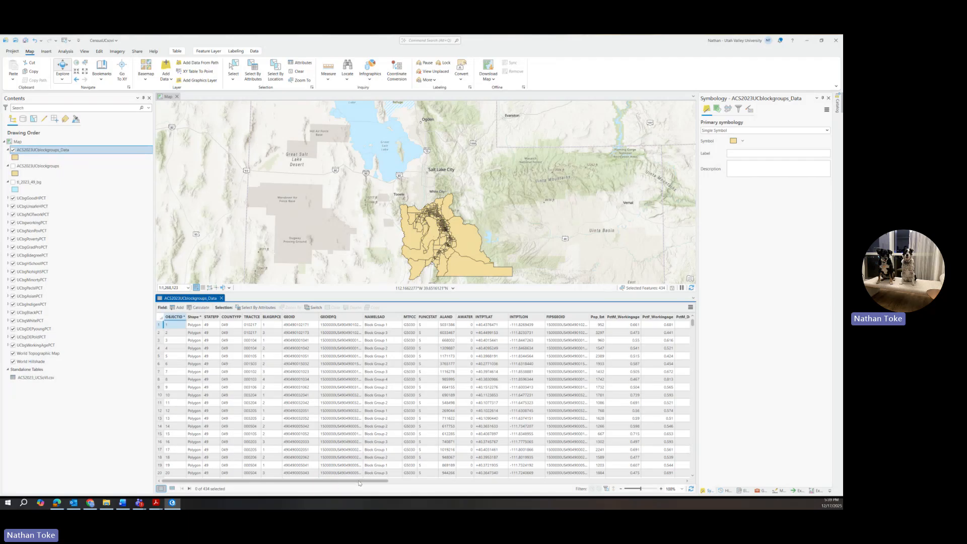
{"action": "left_click_drag", "start_coordinate": [363, 483], "coordinate": [359, 507]}
{"action": "left_click", "coordinate": [494, 481]}
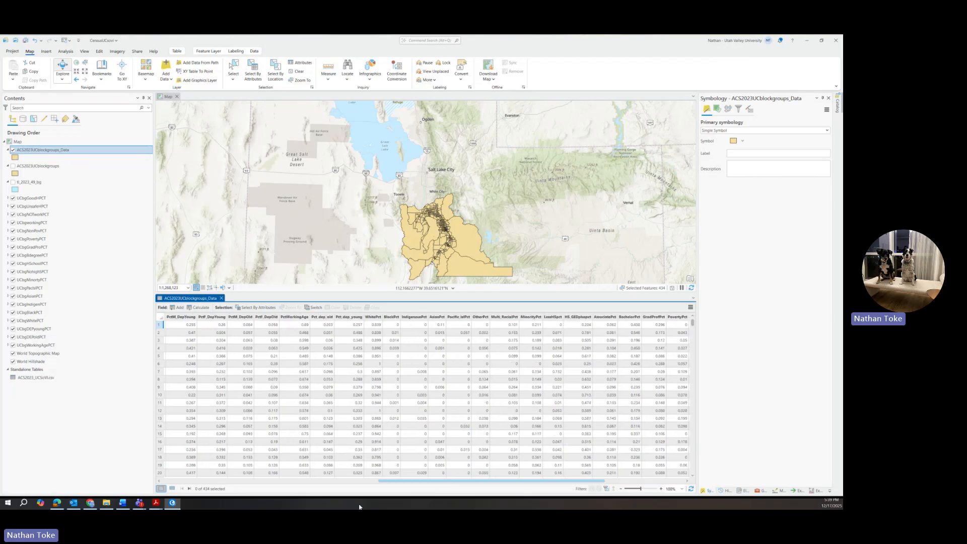
{"action": "left_click_drag", "start_coordinate": [217, 493], "coordinate": [88, 139]}
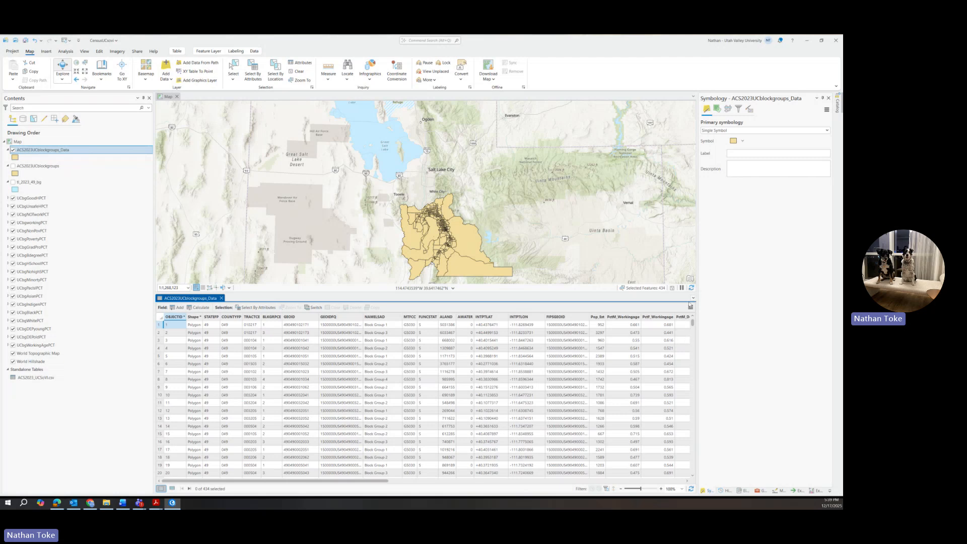
Symbolize ACS2023UCblockgroups_Data with Graduated Colors on the PctWorkingAge field.
{"action": "right_click", "coordinate": [42, 149]}
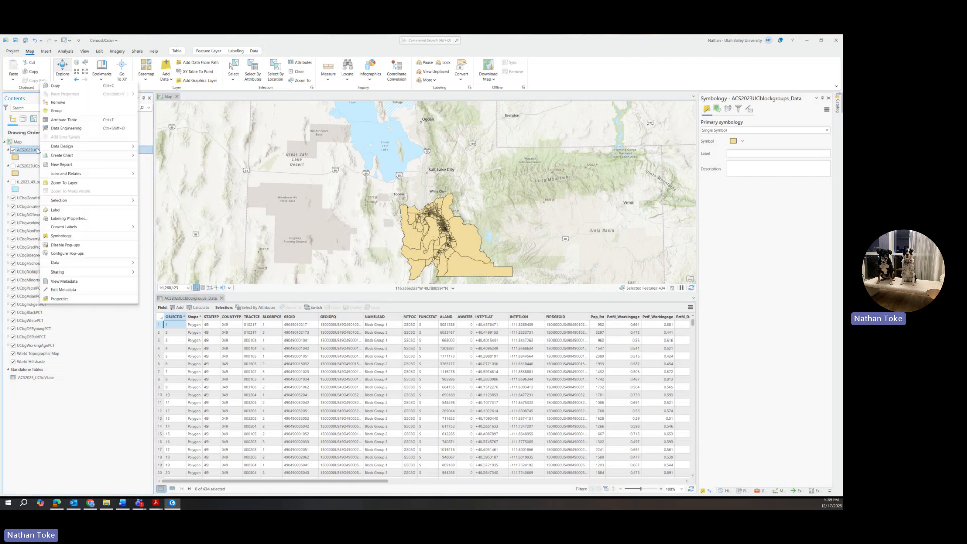
{"action": "mouse_move", "coordinate": [61, 204]}
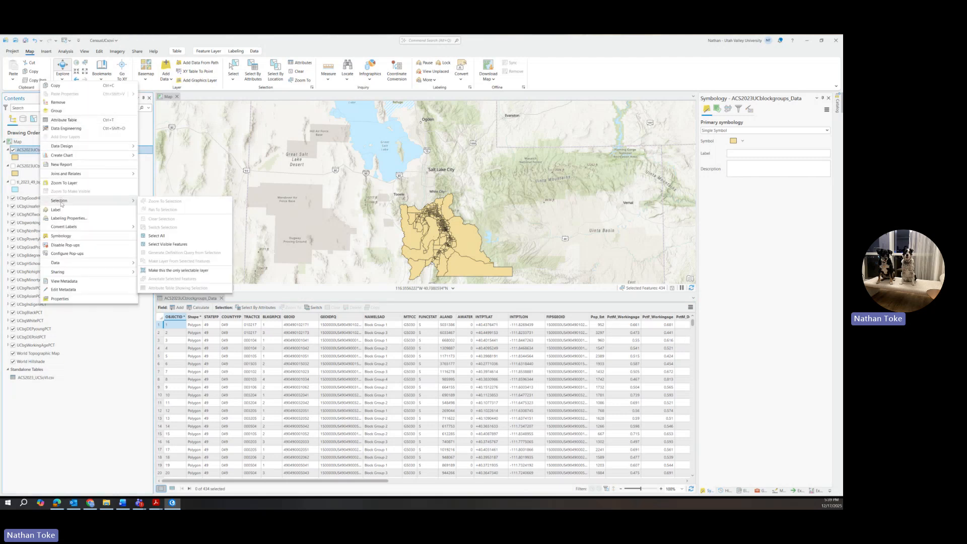
{"action": "left_click", "coordinate": [61, 236]}
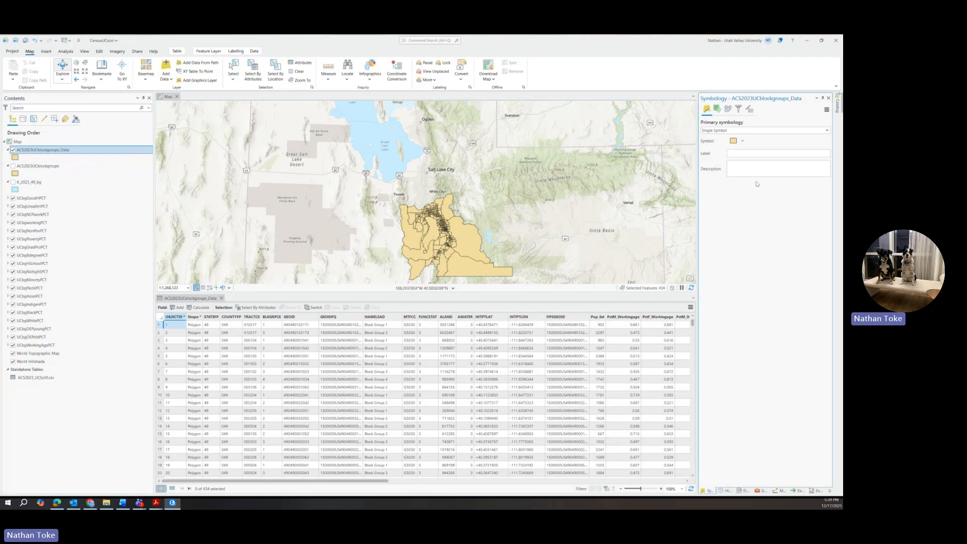
{"action": "left_click", "coordinate": [745, 132]}
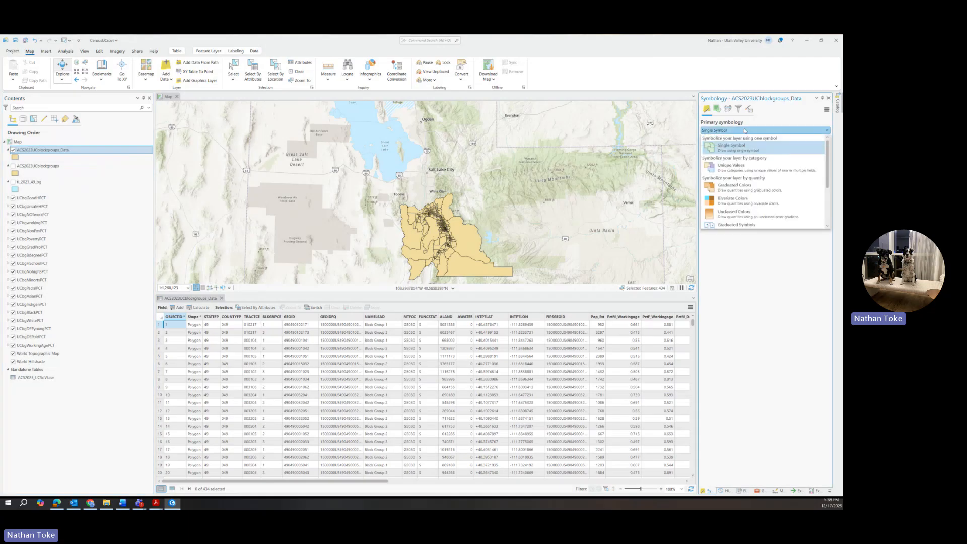
{"action": "left_click", "coordinate": [736, 188]}
{"action": "left_click", "coordinate": [804, 143]}
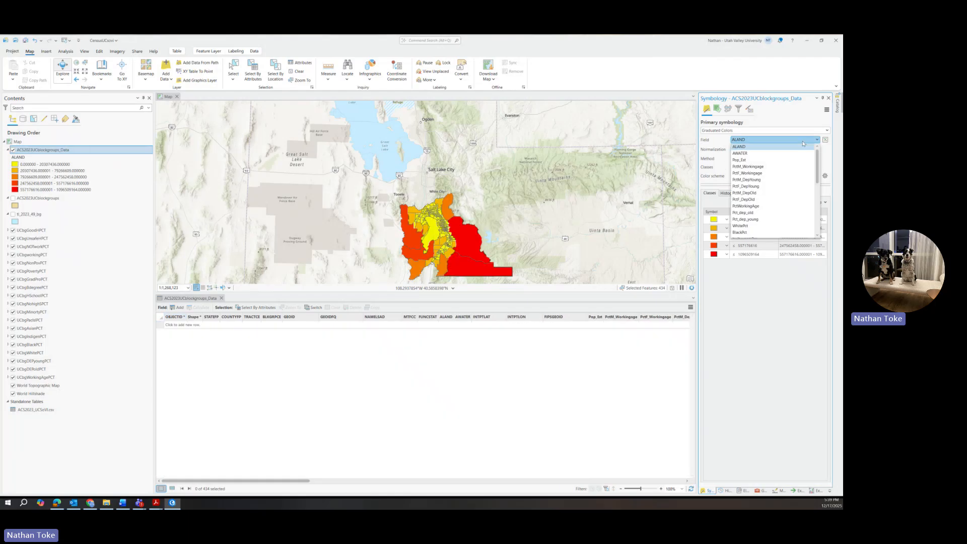
{"action": "left_click", "coordinate": [753, 143]}
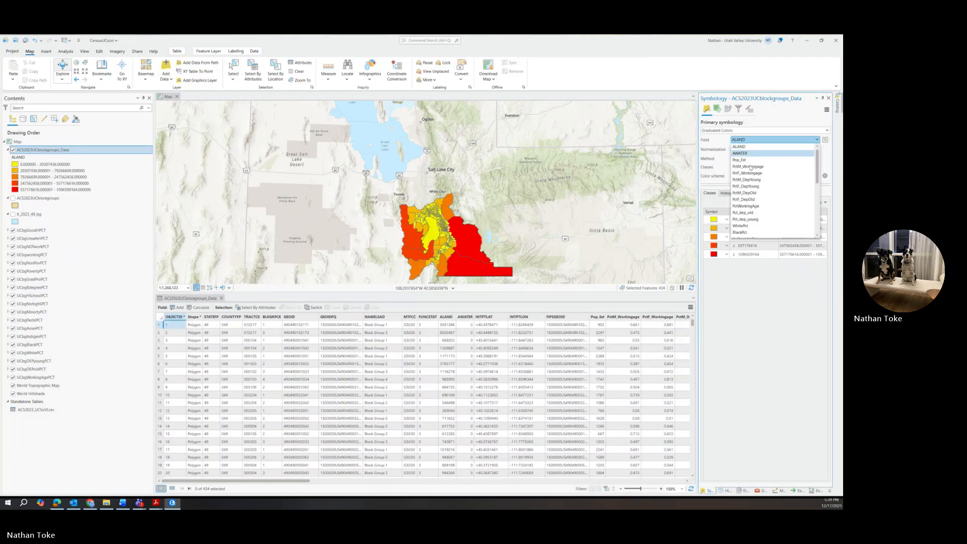
{"action": "left_click", "coordinate": [750, 206]}
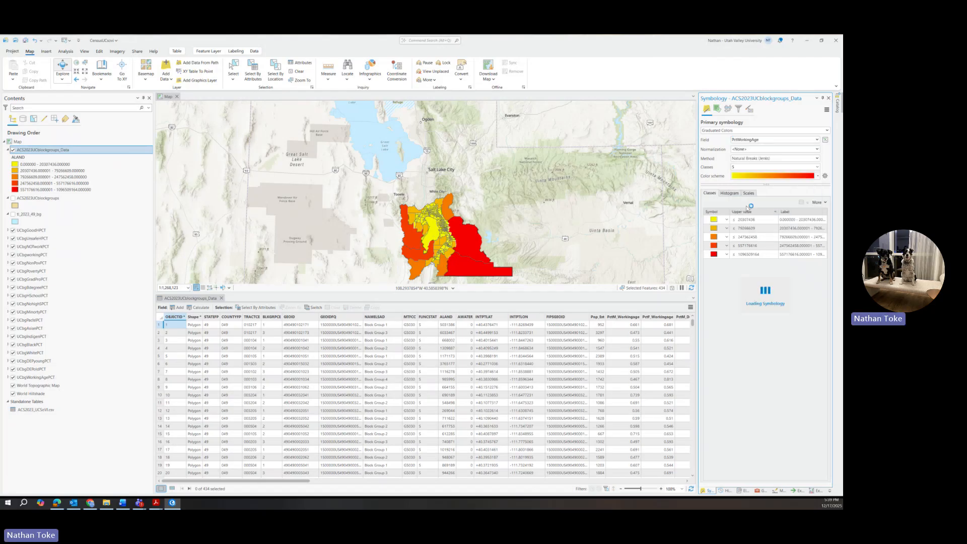
Apply the purple-orange-yellow colour ramp and recentre the county block groups.
{"action": "left_click", "coordinate": [759, 174]}
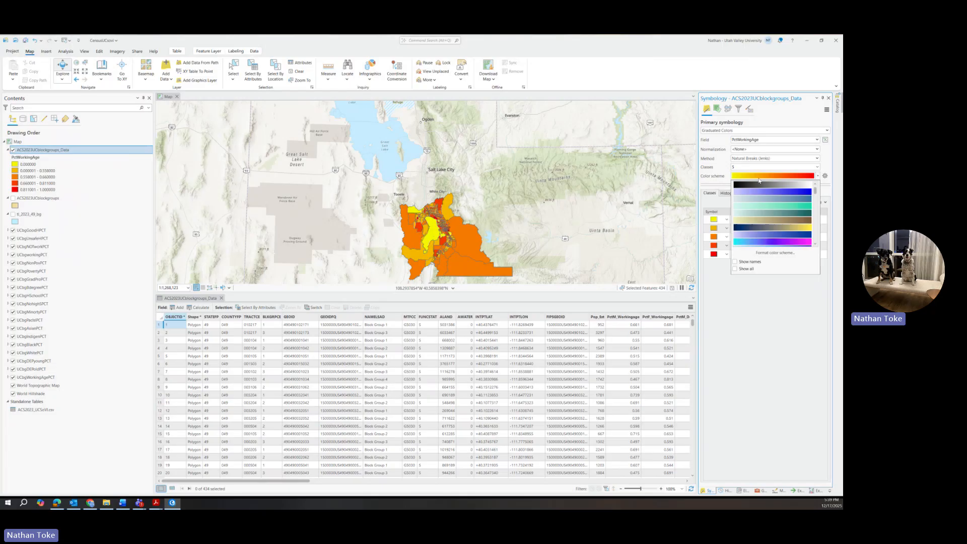
{"action": "left_click", "coordinate": [761, 184]}
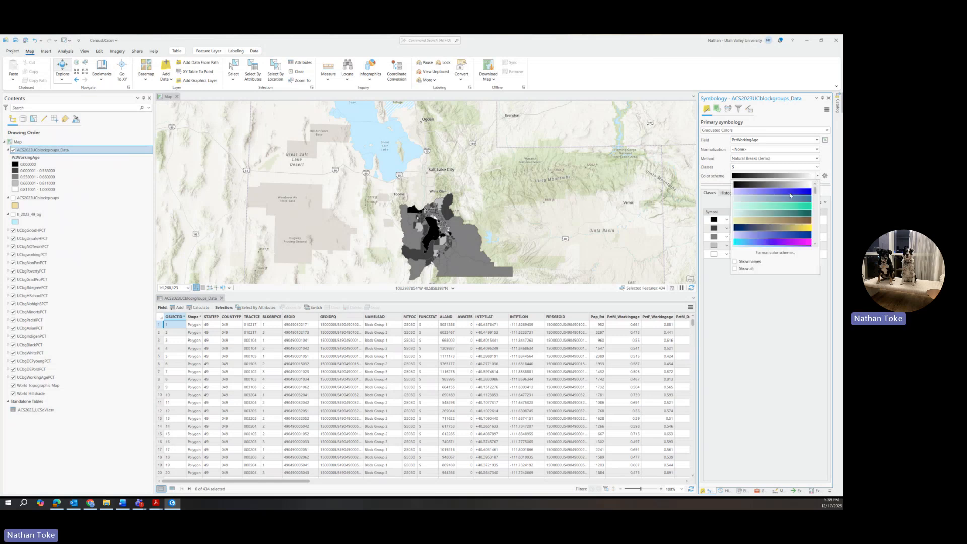
{"action": "scroll", "coordinate": [790, 199], "scroll_direction": "down", "scroll_amount": 3}
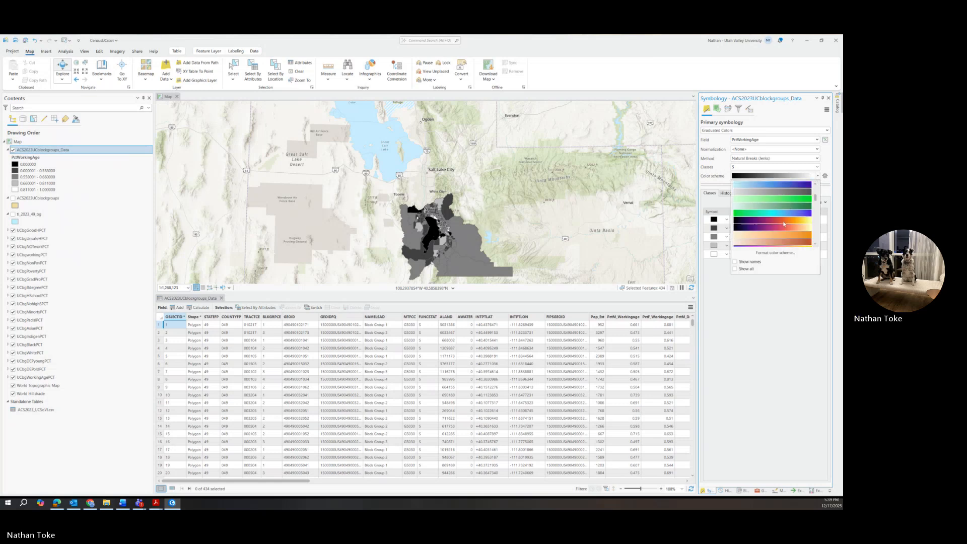
{"action": "left_click", "coordinate": [784, 223]}
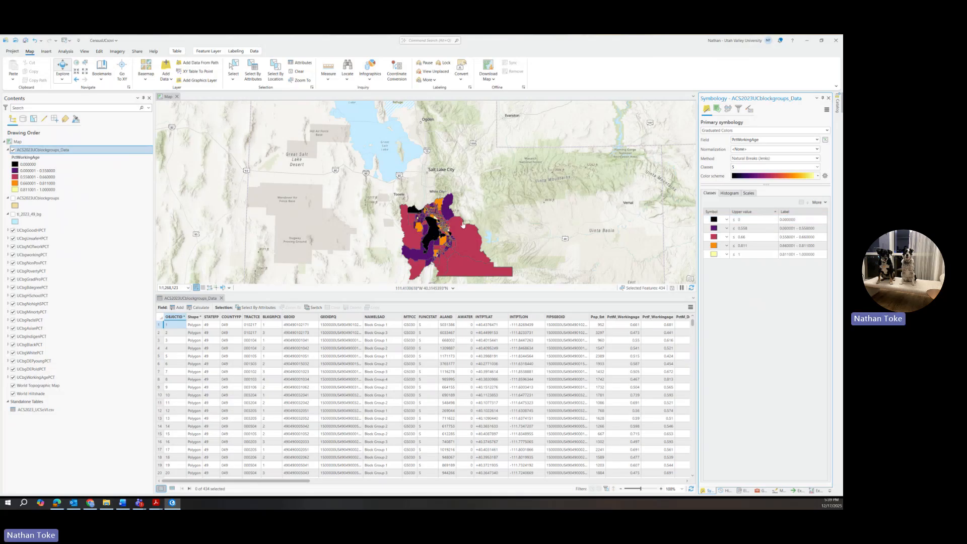
{"action": "scroll", "coordinate": [438, 221], "scroll_direction": "up", "scroll_amount": 5}
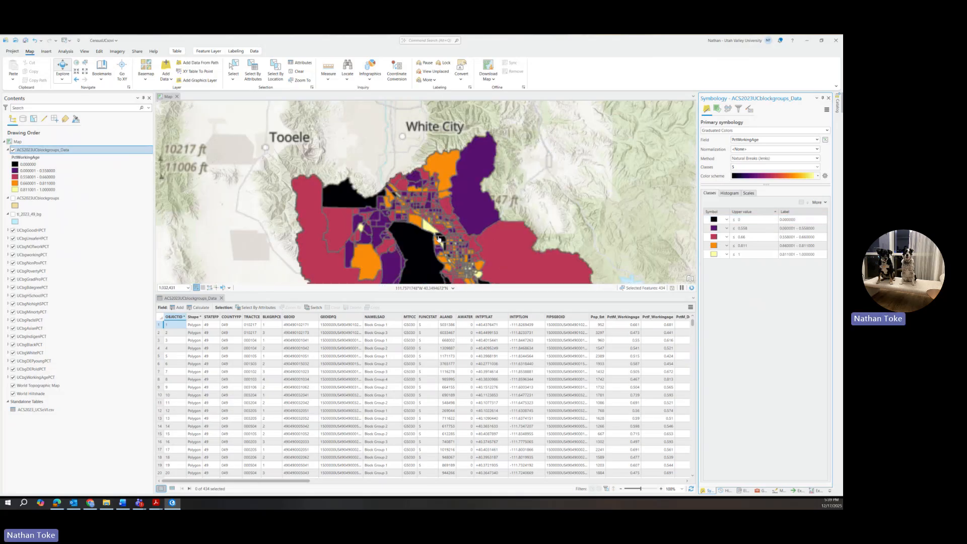
{"action": "left_click_drag", "start_coordinate": [439, 241], "coordinate": [435, 167]}
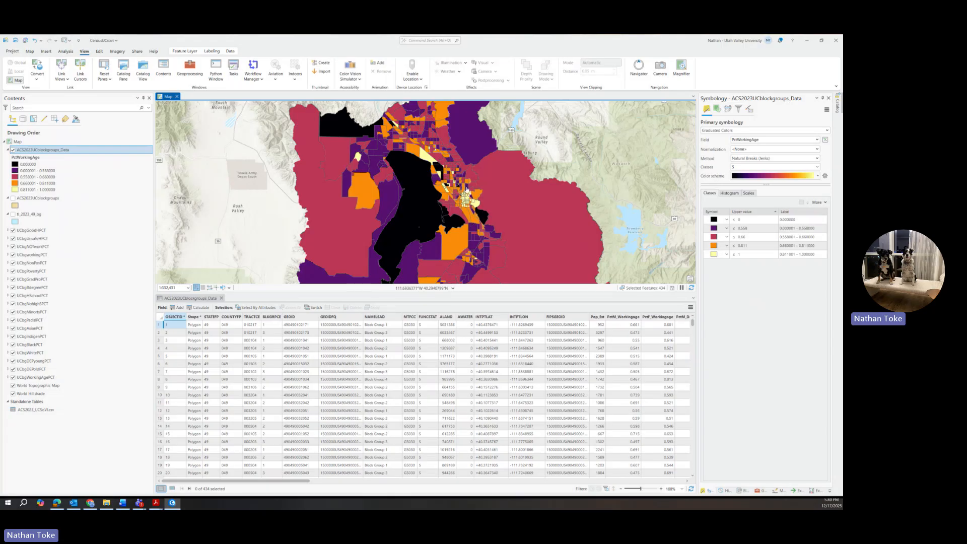
{"action": "scroll", "coordinate": [469, 233], "scroll_direction": "down", "scroll_amount": 3}
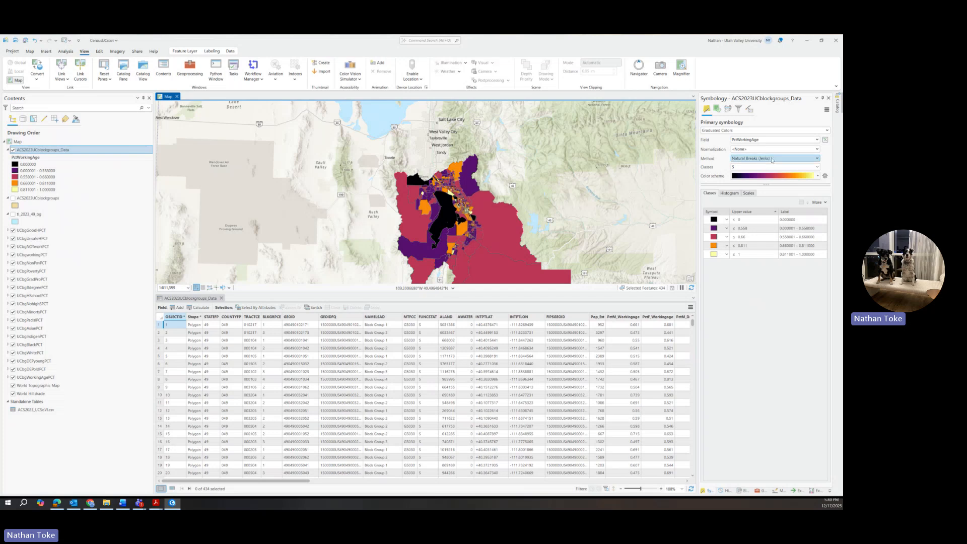
Switch the symbology field to AsianPct, keeping Natural Breaks (Jenks) as the method.
{"action": "left_click", "coordinate": [767, 142]}
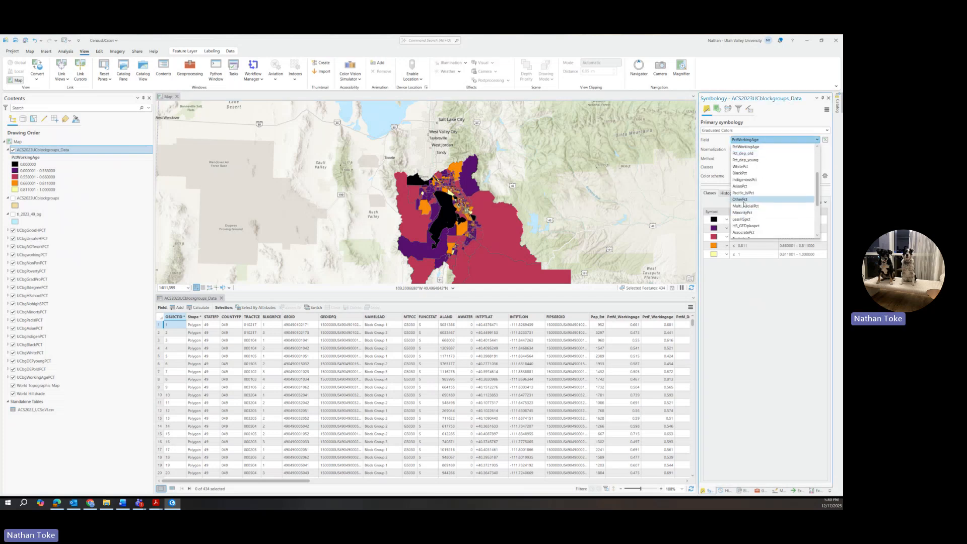
{"action": "left_click", "coordinate": [741, 186]}
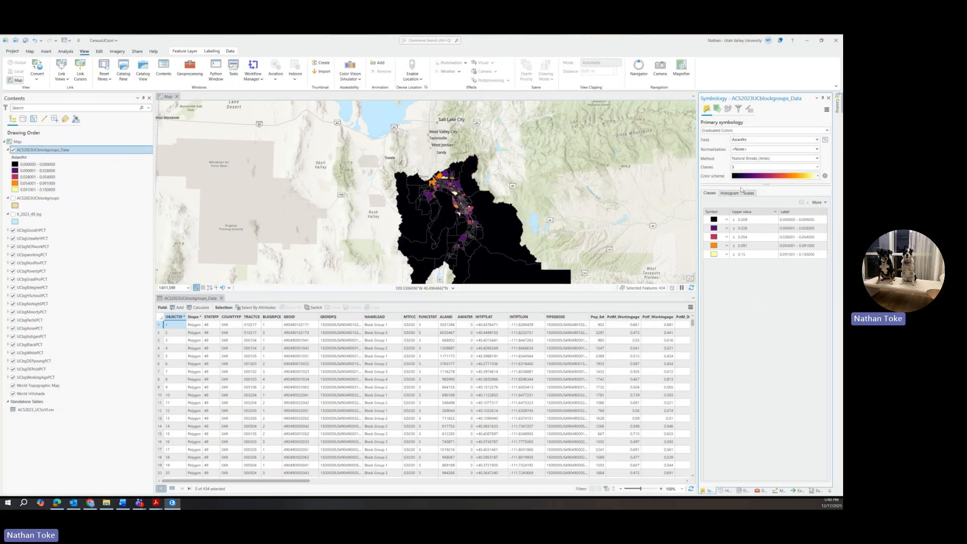
{"action": "scroll", "coordinate": [453, 207], "scroll_direction": "up", "scroll_amount": 5}
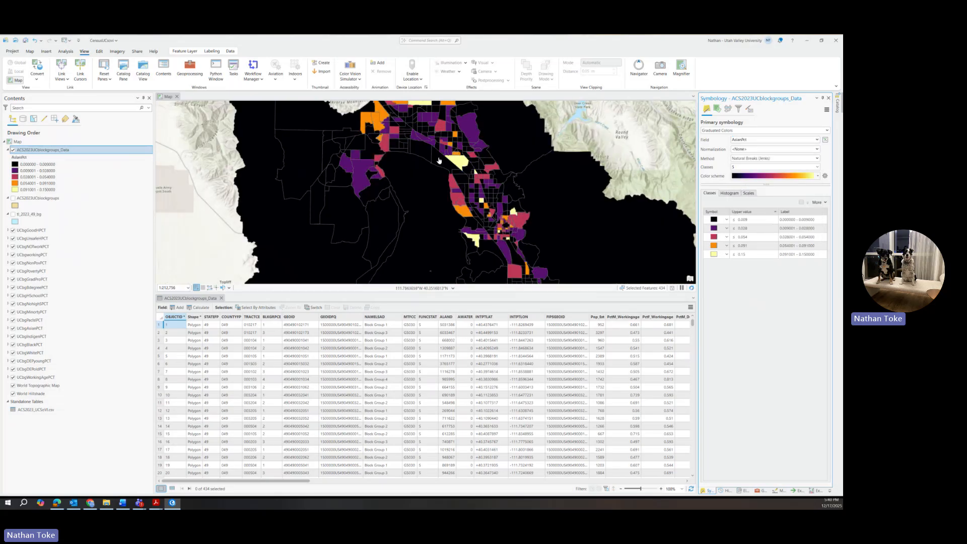
{"action": "left_click", "coordinate": [750, 159]}
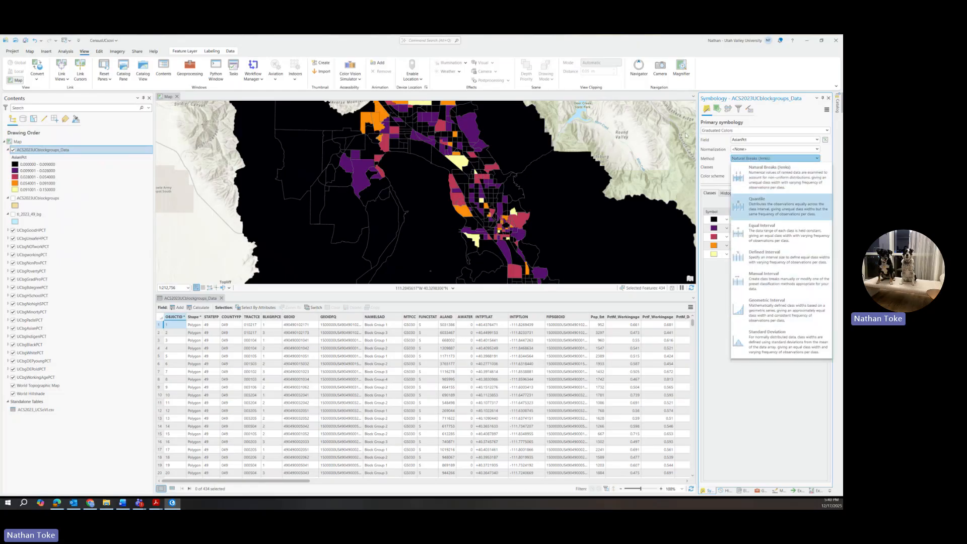
{"action": "scroll", "coordinate": [608, 142], "scroll_direction": "down", "scroll_amount": 4}
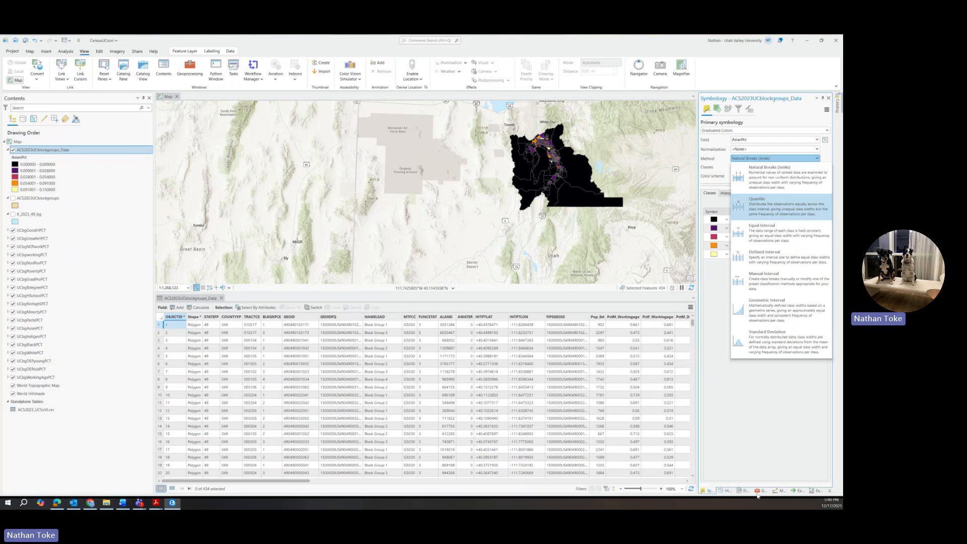
{"action": "left_click", "coordinate": [784, 112]}
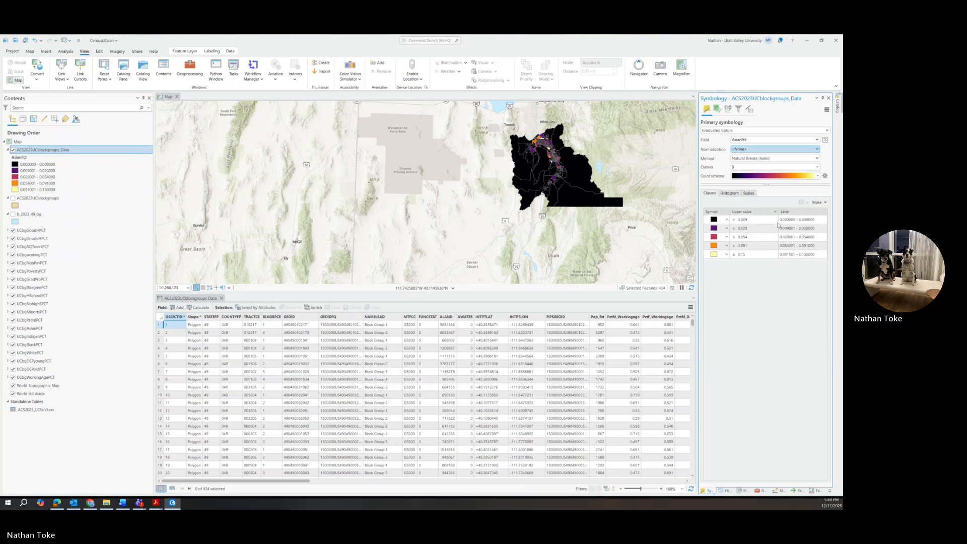
In the Geoprocessing pane, go back to Toolboxes and browse to Conversion Tools > To Raster.
{"action": "left_click", "coordinate": [759, 493]}
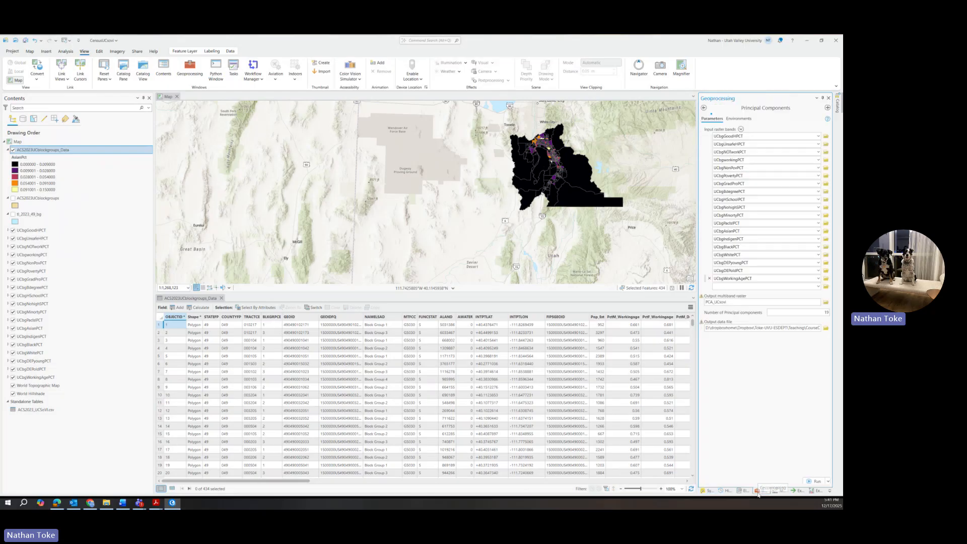
{"action": "left_click", "coordinate": [704, 107]}
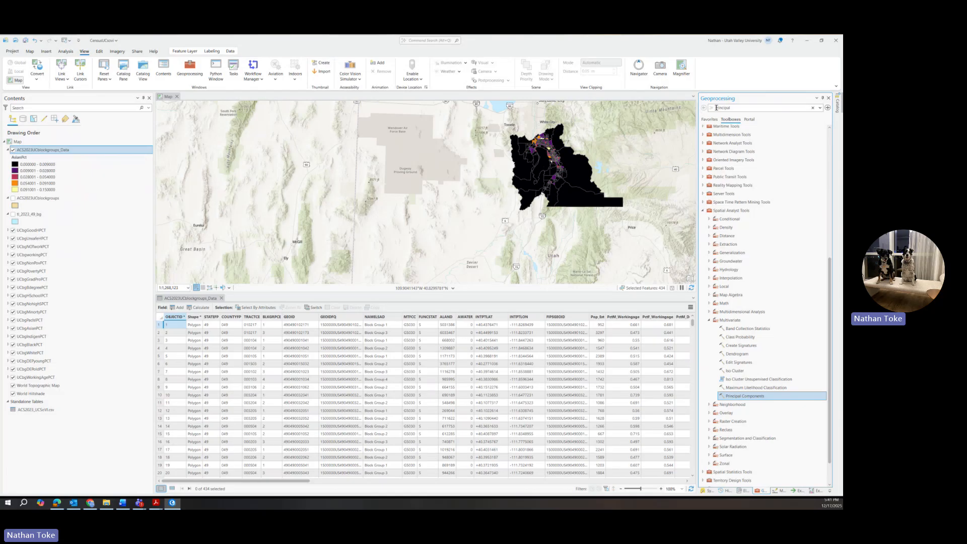
{"action": "scroll", "coordinate": [715, 227], "scroll_direction": "up", "scroll_amount": 10}
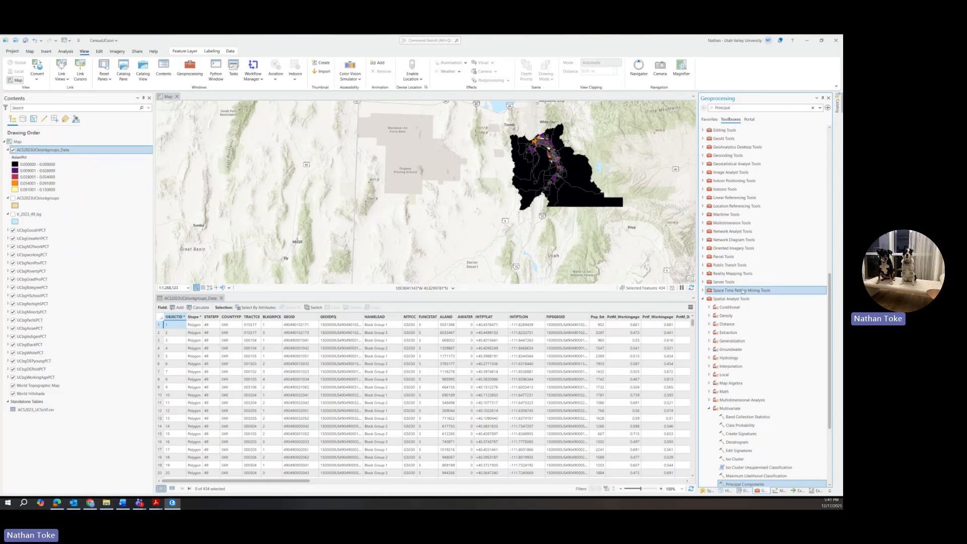
{"action": "scroll", "coordinate": [754, 422], "scroll_direction": "down", "scroll_amount": 8}
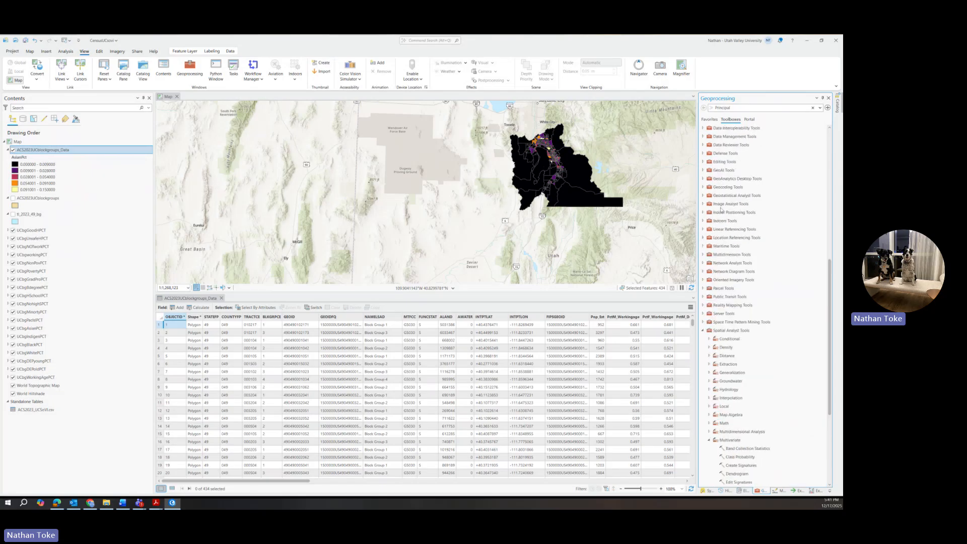
{"action": "scroll", "coordinate": [725, 227], "scroll_direction": "up", "scroll_amount": 8}
{"action": "scroll", "coordinate": [723, 208], "scroll_direction": "up", "scroll_amount": 5}
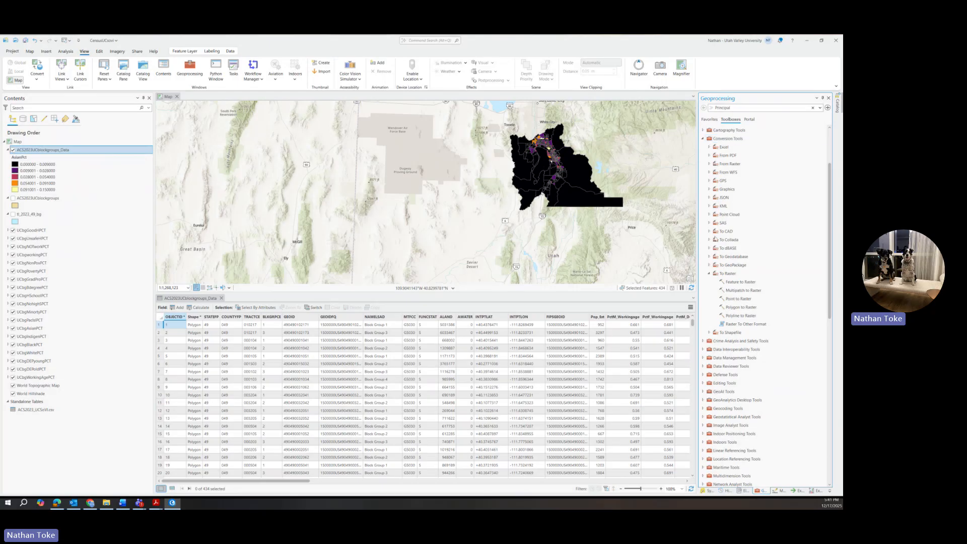
In Feature to Raster, set input to ACS2023UCblockgroups_Data and field to HousingModern.
{"action": "left_click", "coordinate": [732, 284]}
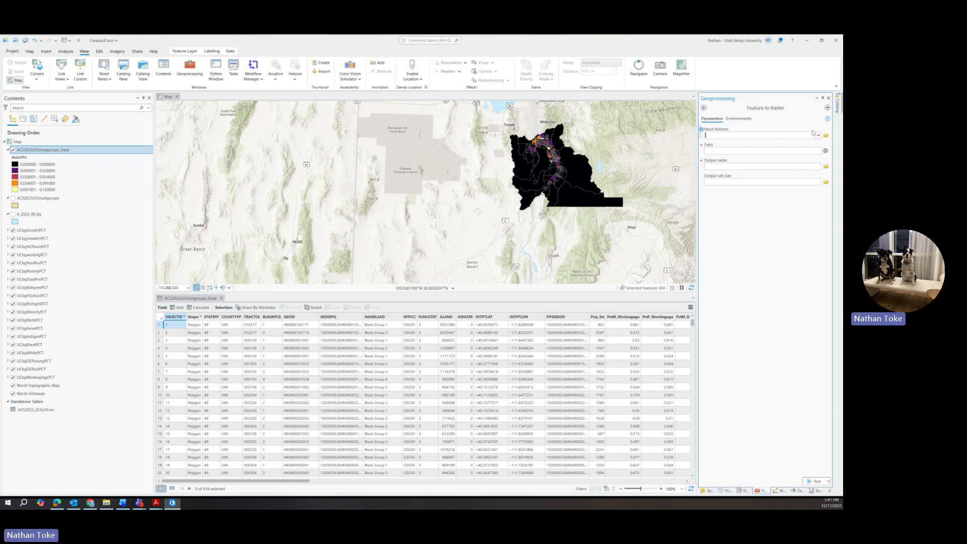
{"action": "left_click", "coordinate": [741, 135]}
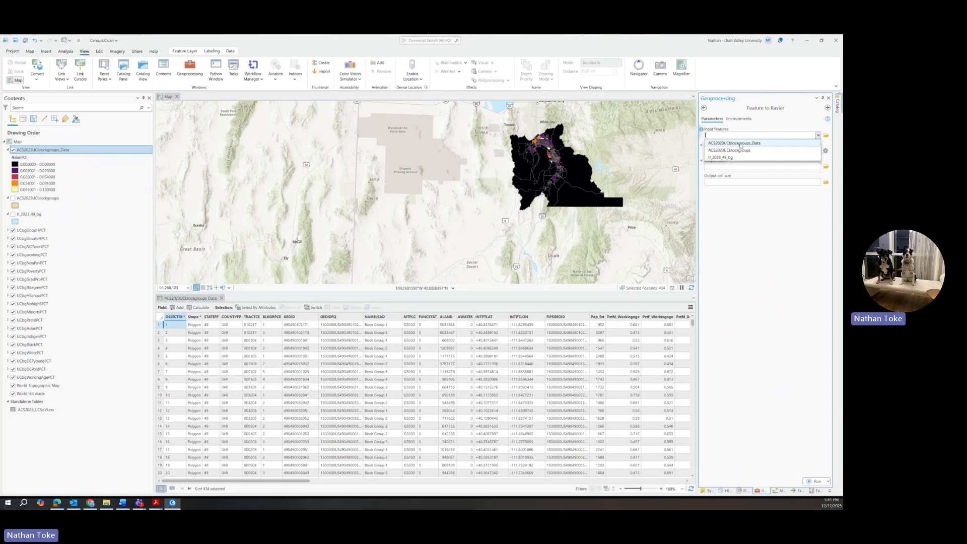
{"action": "left_click", "coordinate": [740, 143]}
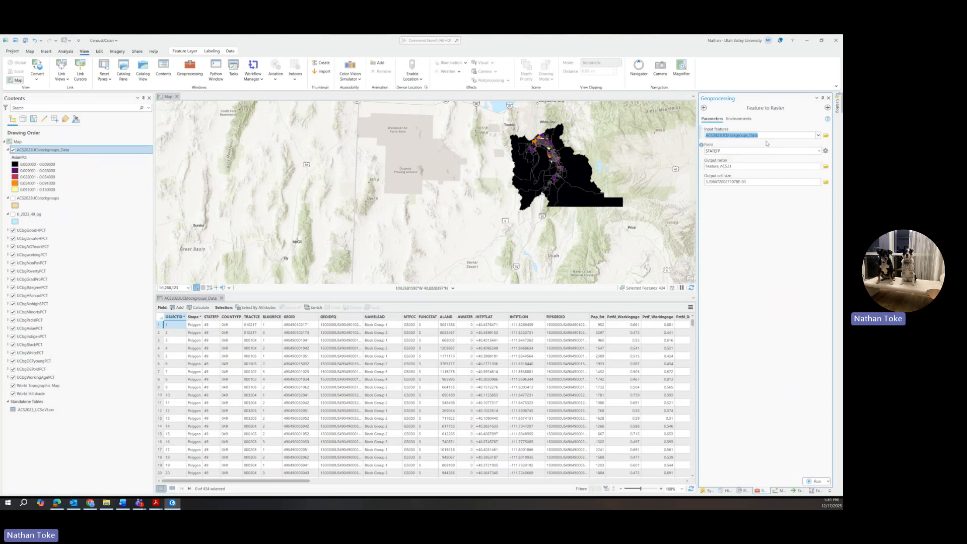
{"action": "left_click", "coordinate": [730, 151]}
{"action": "scroll", "coordinate": [727, 175], "scroll_direction": "down", "scroll_amount": 4}
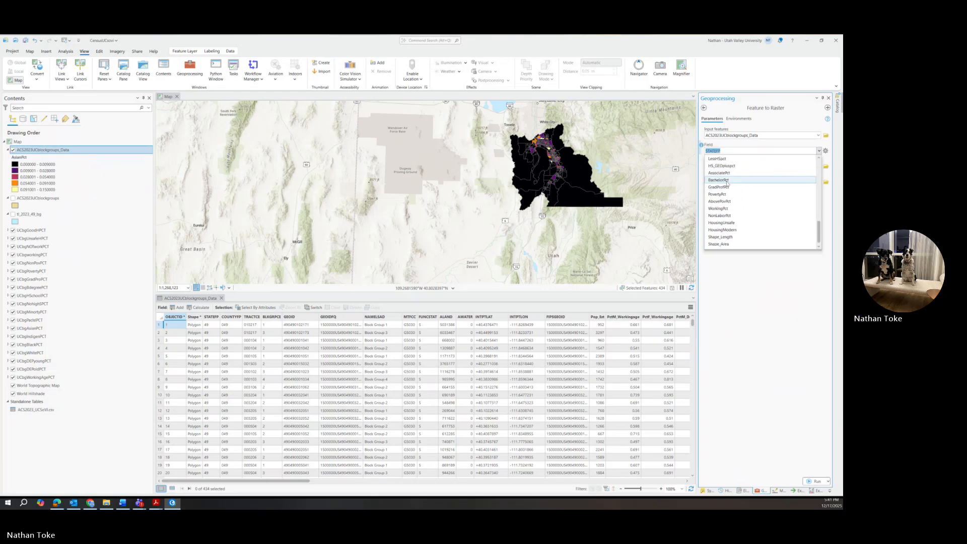
{"action": "scroll", "coordinate": [726, 211], "scroll_direction": "down", "scroll_amount": 5}
{"action": "left_click", "coordinate": [725, 230]}
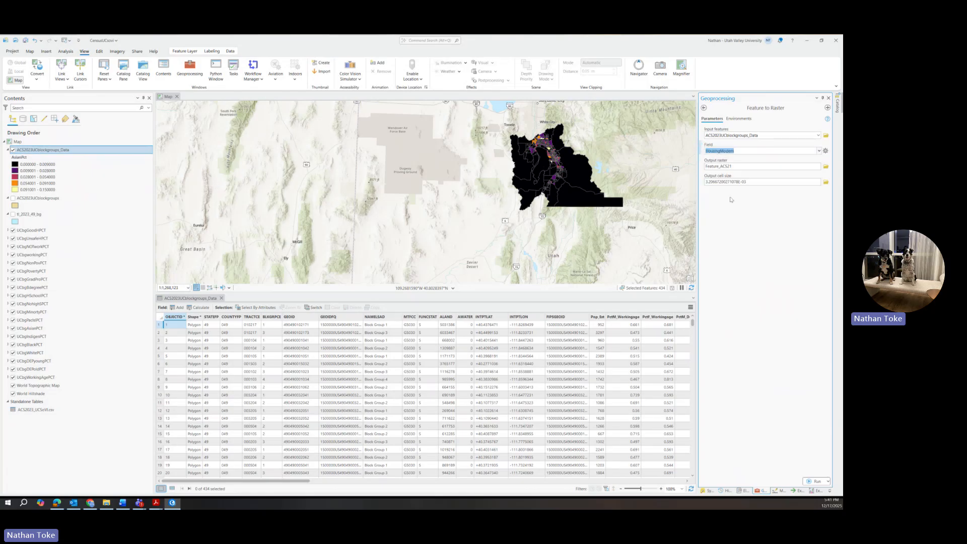
Name the output raster UCbgmodH.
{"action": "left_click", "coordinate": [739, 166]}
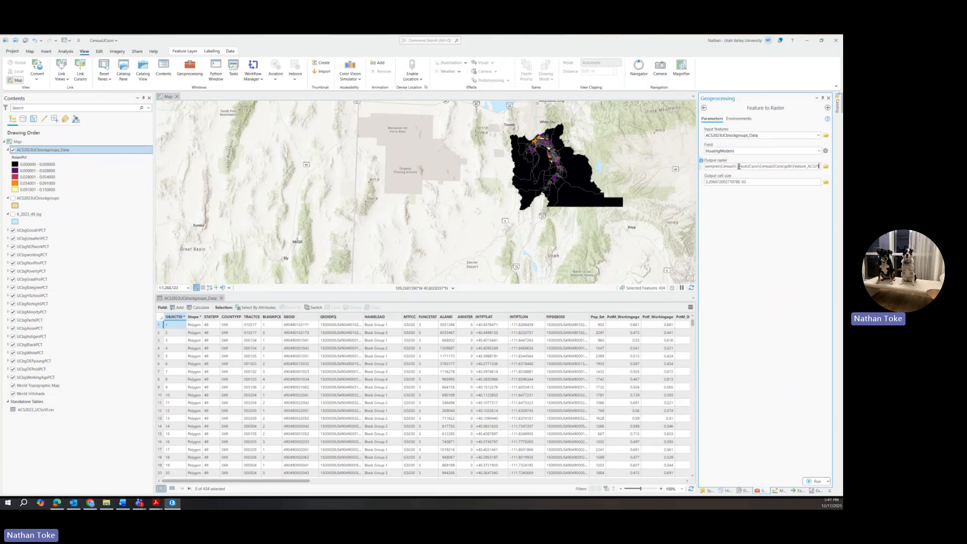
{"action": "double_click", "coordinate": [793, 166]}
{"action": "type", "text": "UCbgmodern"}
{"action": "key", "text": "BackSpace"}
{"action": "key", "text": "BackSpace"}
{"action": "type", "text": "H"}
Set the tool's Output Coordinate System environment to Current Map.
{"action": "left_click", "coordinate": [729, 120]}
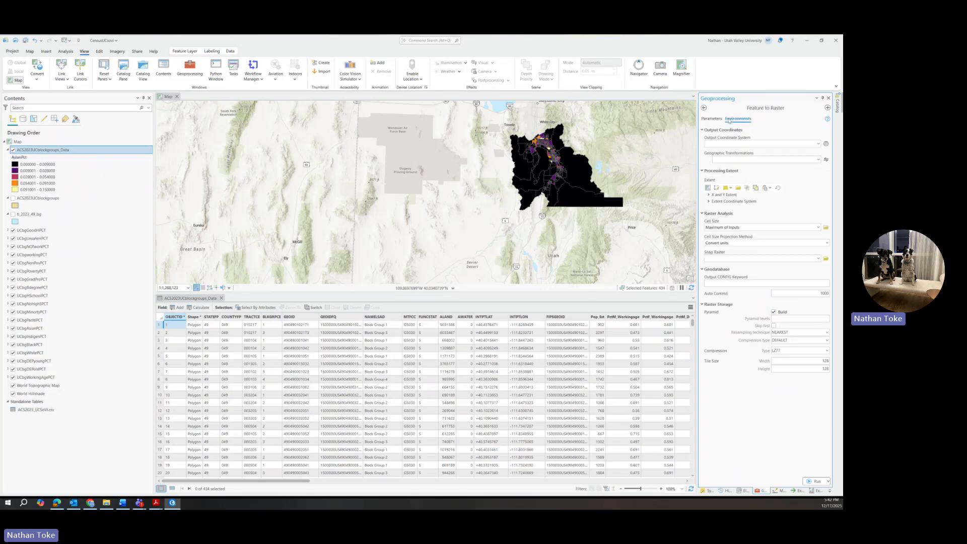
{"action": "left_click", "coordinate": [820, 145]}
{"action": "left_click", "coordinate": [733, 154]}
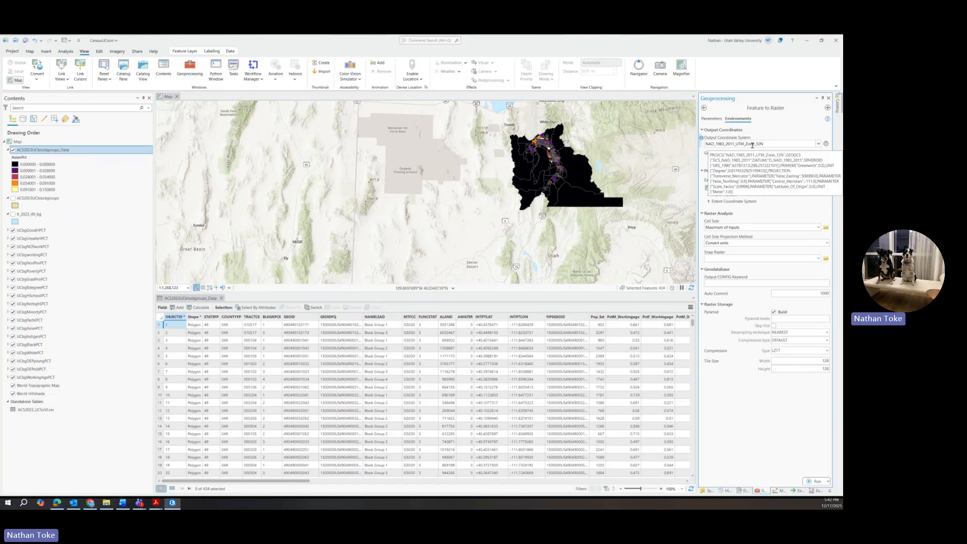
Set the Output cell size parameter to 100.
{"action": "left_click", "coordinate": [710, 119]}
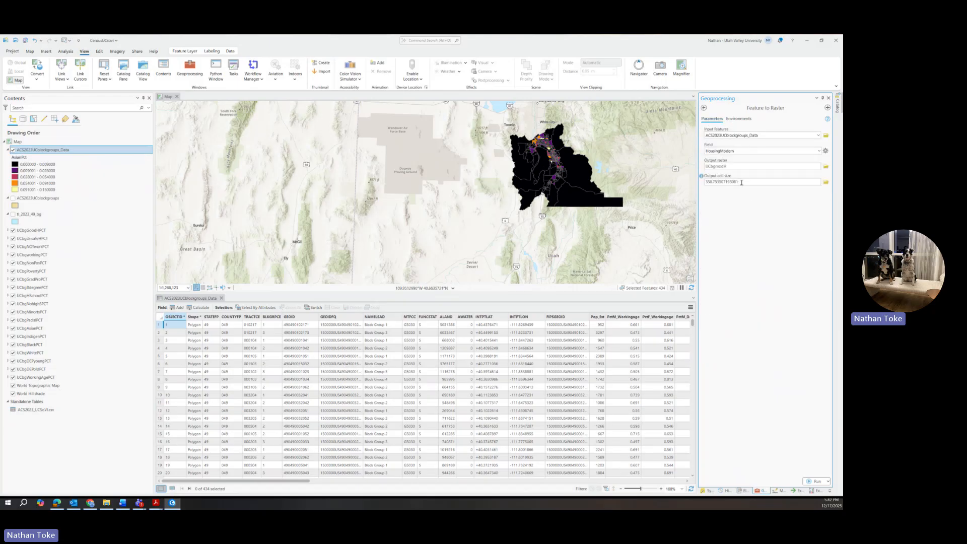
{"action": "left_click_drag", "start_coordinate": [740, 182], "coordinate": [715, 184]}
{"action": "left_click_drag", "start_coordinate": [714, 184], "coordinate": [707, 183]}
{"action": "type", "text": "100"}
{"action": "left_click", "coordinate": [738, 226]}
Run Feature to Raster, move UCbgmodH up the drawing order and zoom into central block groups.
{"action": "left_click", "coordinate": [817, 483]}
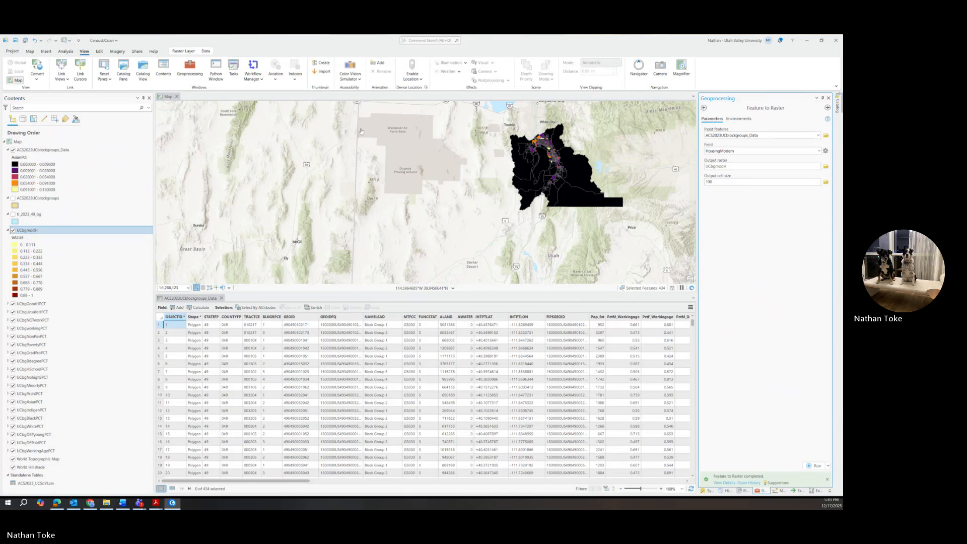
{"action": "left_click_drag", "start_coordinate": [30, 230], "coordinate": [46, 150]}
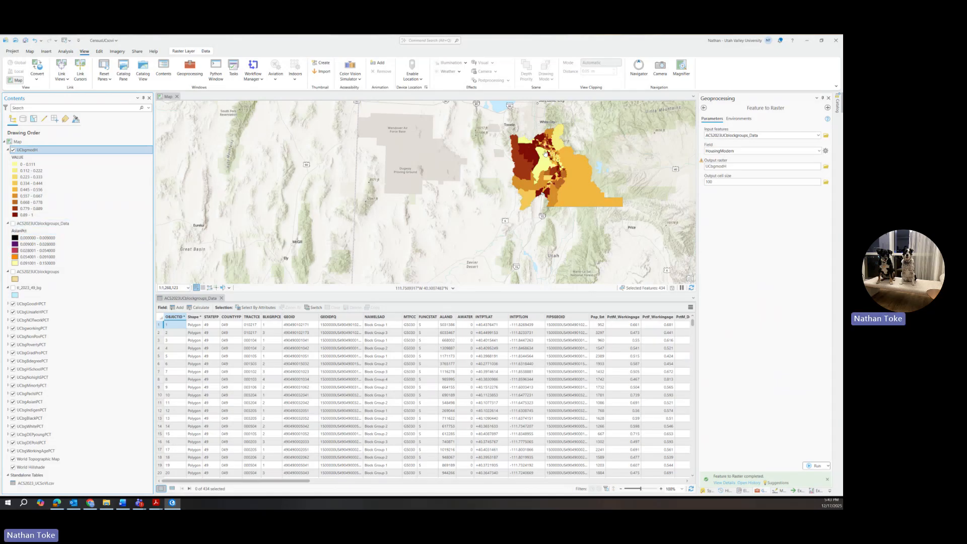
{"action": "scroll", "coordinate": [533, 161], "scroll_direction": "up", "scroll_amount": 5}
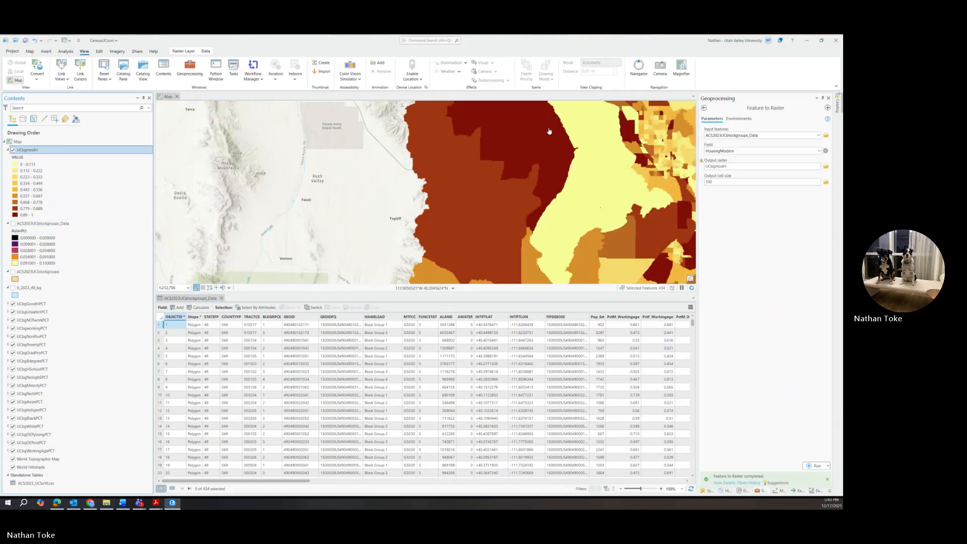
{"action": "left_click_drag", "start_coordinate": [533, 171], "coordinate": [493, 196]}
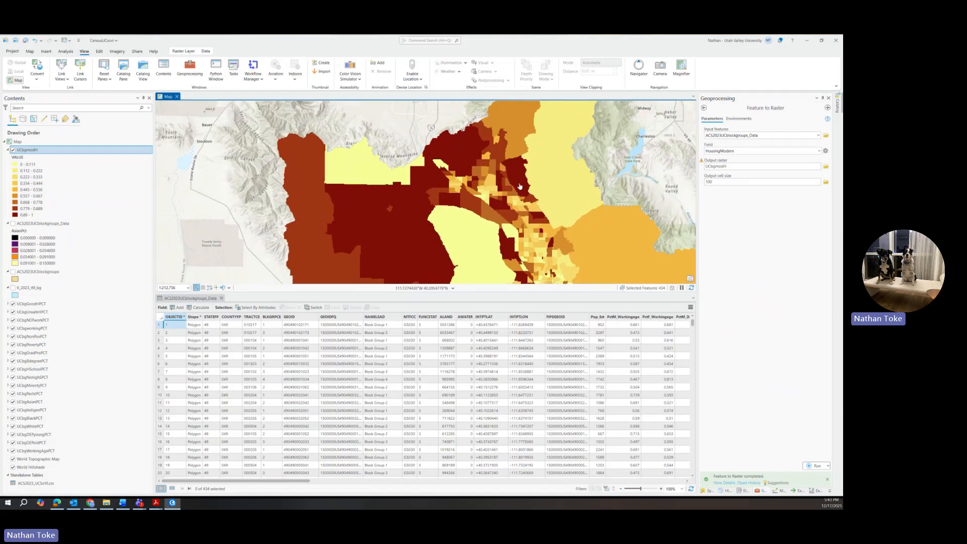
{"action": "scroll", "coordinate": [526, 169], "scroll_direction": "up", "scroll_amount": 5}
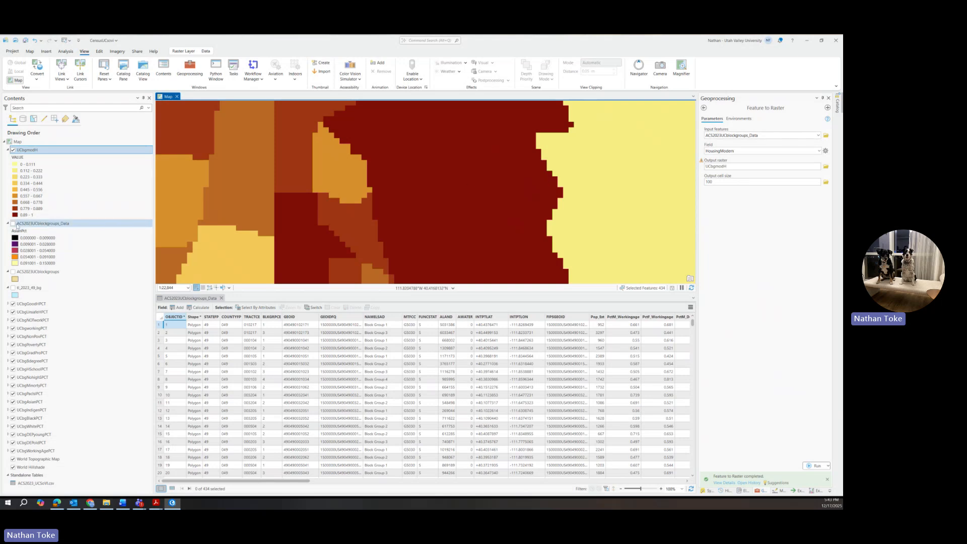
Toggle the block-group polygons over the raster to compare, then move them beneath UCbgmodH.
{"action": "left_click", "coordinate": [18, 225]}
{"action": "left_click_drag", "start_coordinate": [32, 151], "coordinate": [32, 150]}
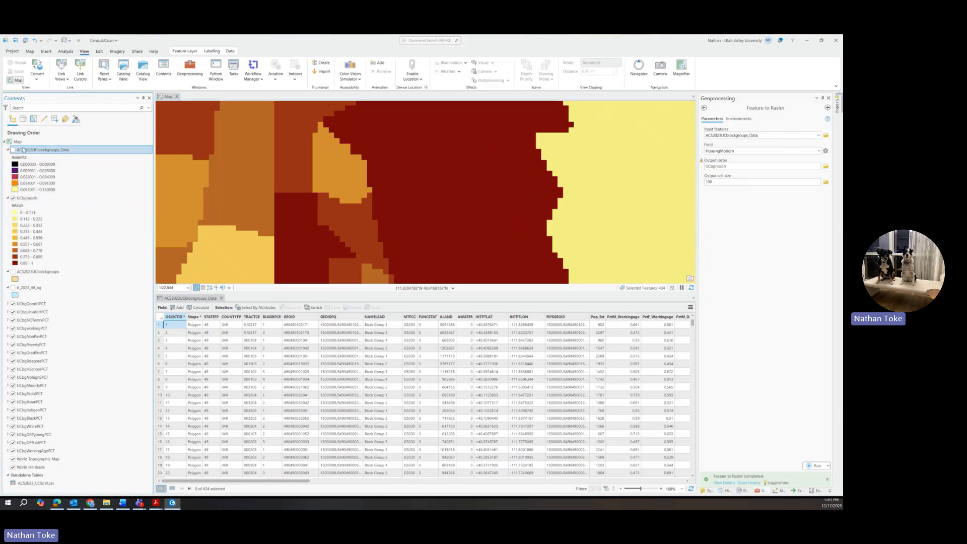
{"action": "left_click", "coordinate": [13, 150]}
{"action": "left_click", "coordinate": [13, 150]}
{"action": "left_click", "coordinate": [14, 150]}
{"action": "left_click", "coordinate": [13, 151]}
{"action": "left_click", "coordinate": [13, 150]}
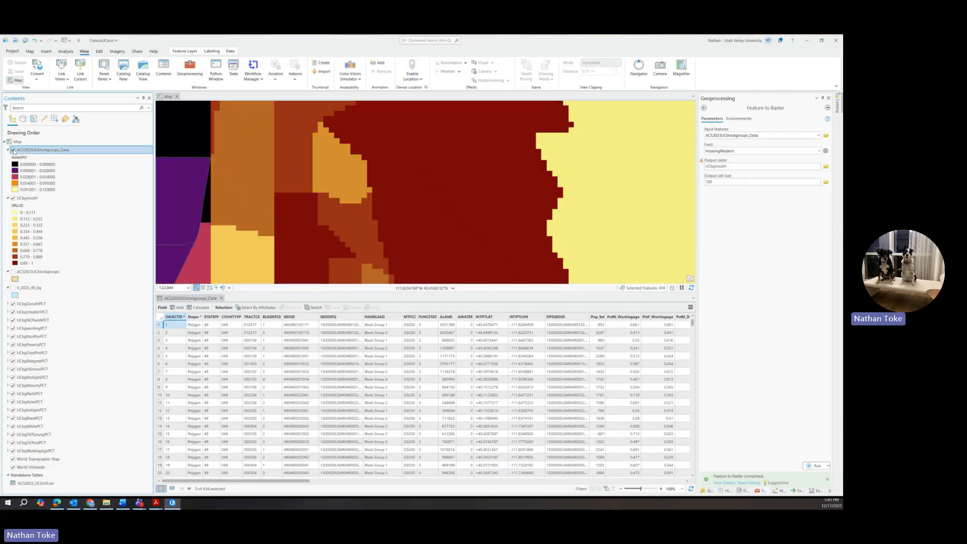
{"action": "left_click", "coordinate": [13, 150]}
{"action": "left_click", "coordinate": [13, 150]}
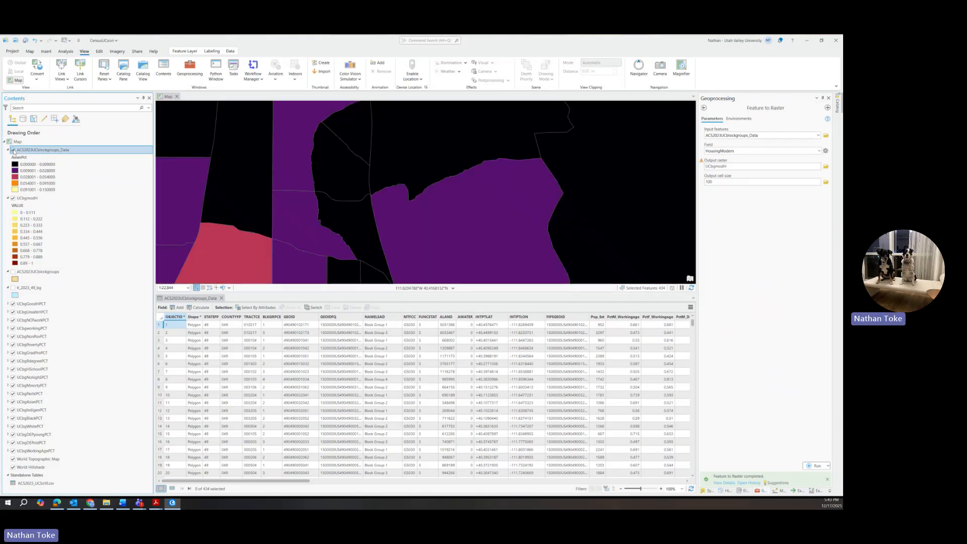
{"action": "left_click", "coordinate": [13, 150]}
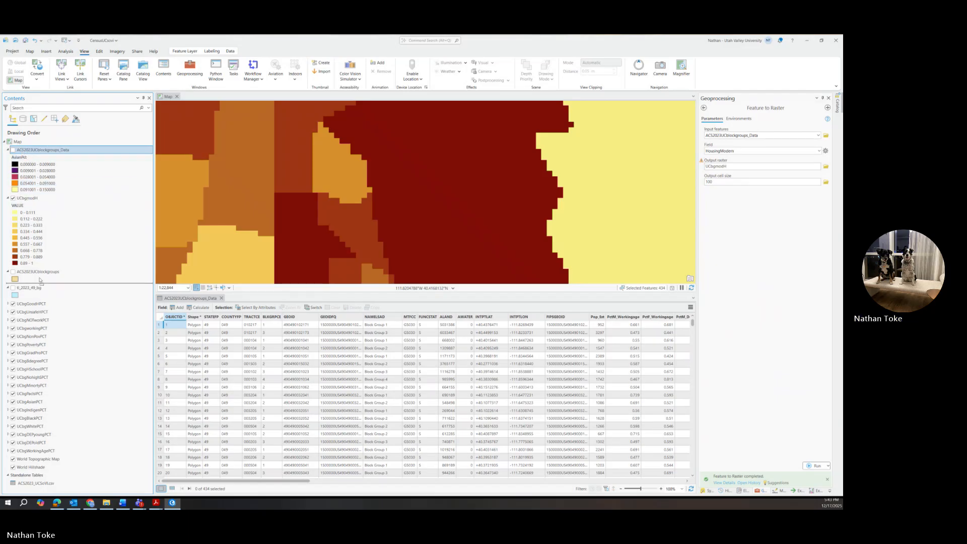
{"action": "left_click_drag", "start_coordinate": [40, 280], "coordinate": [40, 264]}
Zoom out to the whole UCbgmodH raster and scroll the attribute table across its percentage columns.
{"action": "scroll", "coordinate": [429, 192], "scroll_direction": "down", "scroll_amount": 3}
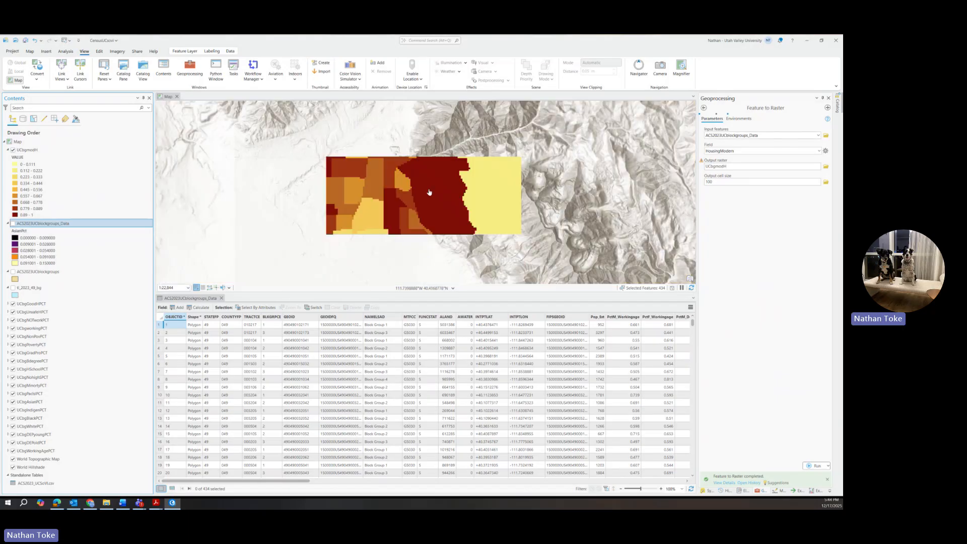
{"action": "scroll", "coordinate": [429, 192], "scroll_direction": "down", "scroll_amount": 3}
{"action": "scroll", "coordinate": [436, 205], "scroll_direction": "down", "scroll_amount": 2}
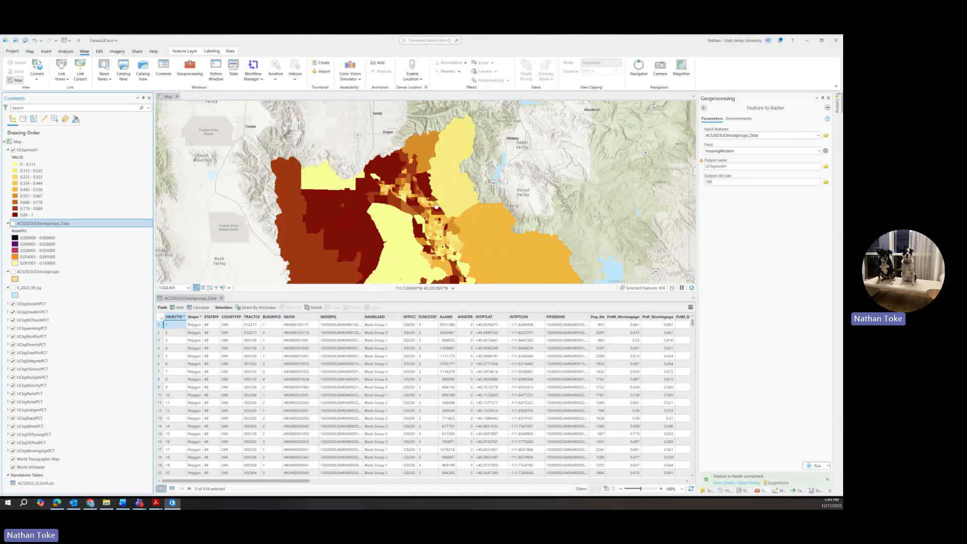
{"action": "left_click_drag", "start_coordinate": [434, 236], "coordinate": [429, 186]}
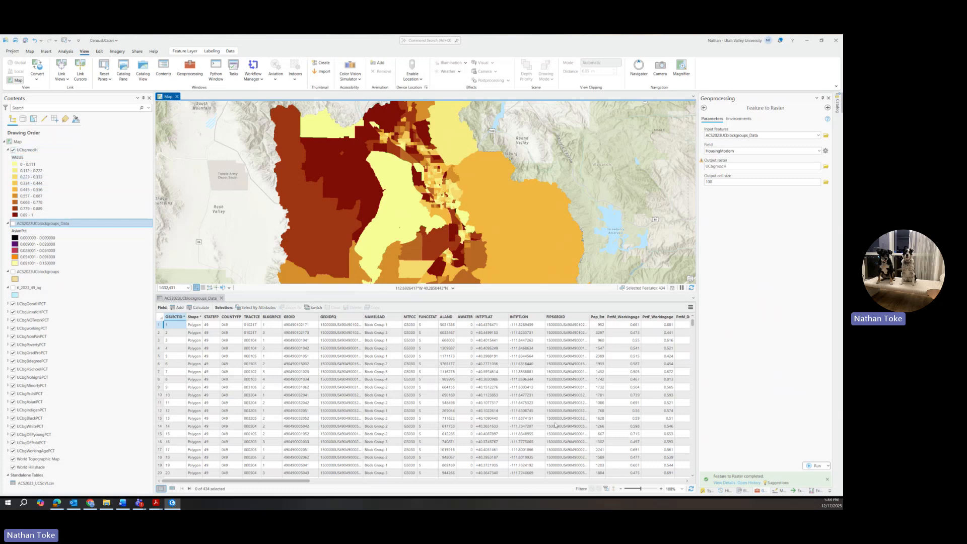
{"action": "left_click_drag", "start_coordinate": [304, 481], "coordinate": [463, 496]}
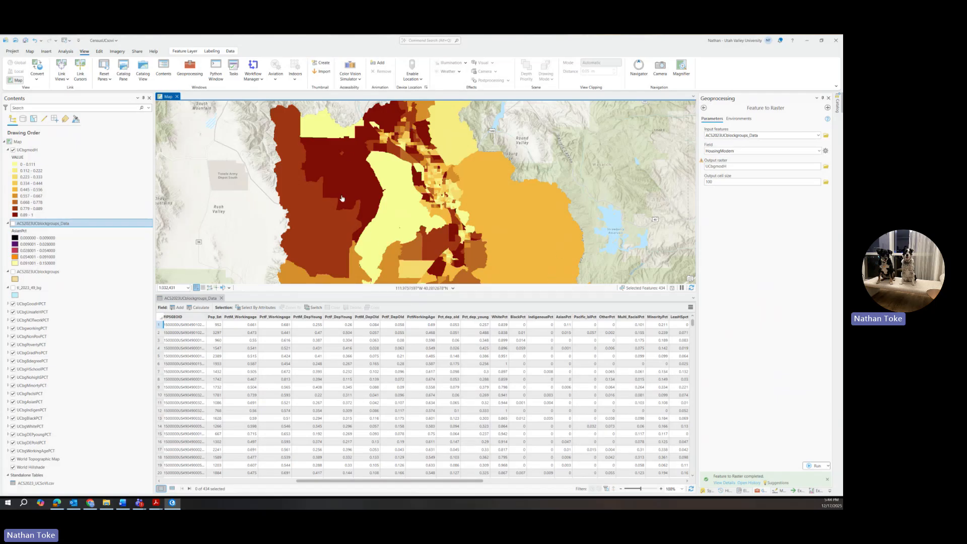
{"action": "left_click_drag", "start_coordinate": [332, 483], "coordinate": [533, 500]}
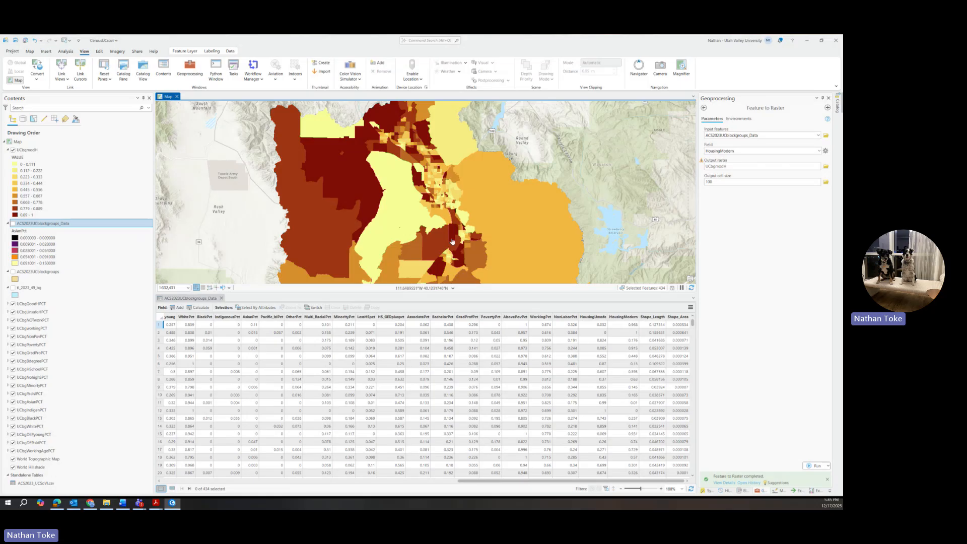
{"action": "left_click_drag", "start_coordinate": [448, 262], "coordinate": [476, 235]}
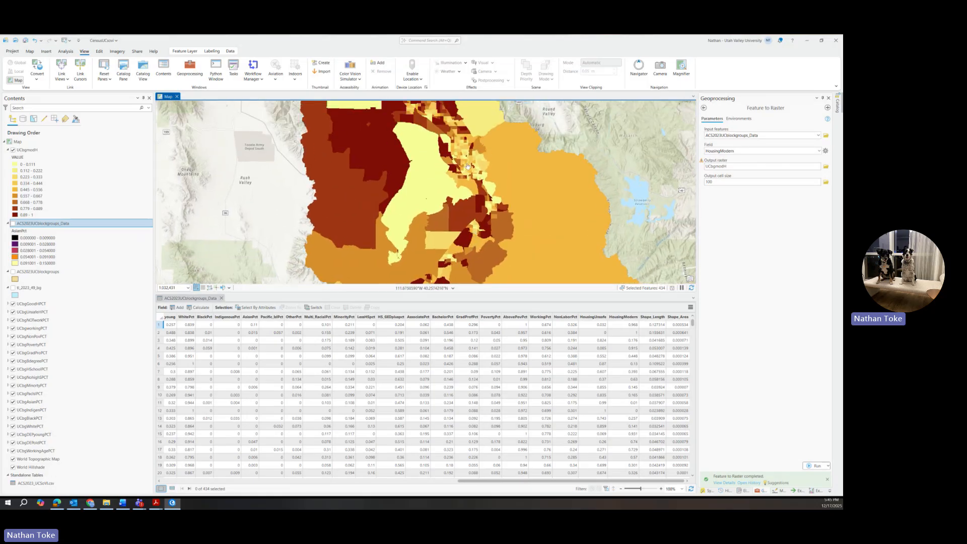
{"action": "left_click_drag", "start_coordinate": [457, 147], "coordinate": [508, 204]}
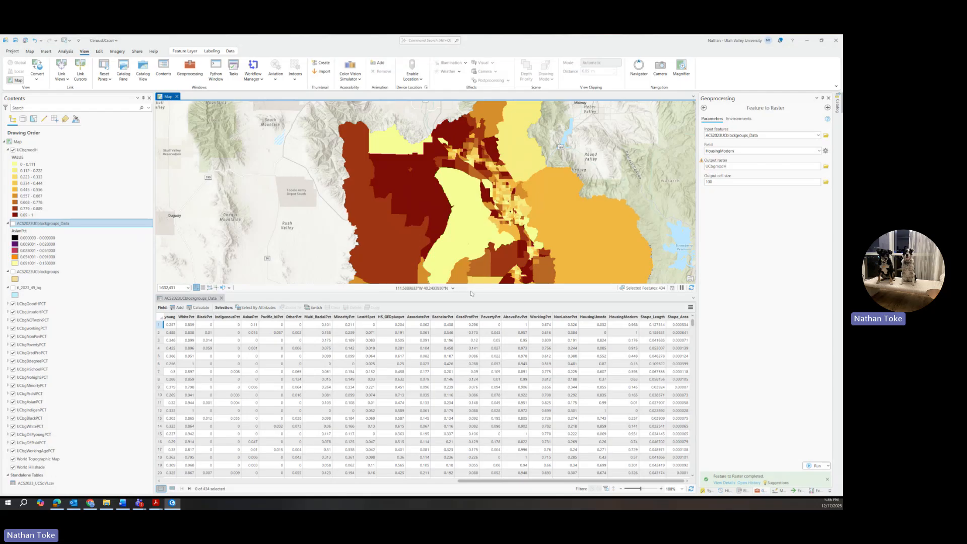
Move UCbgmodH down beside the other percentage rasters and collapse its legend.
{"action": "left_click", "coordinate": [24, 157]}
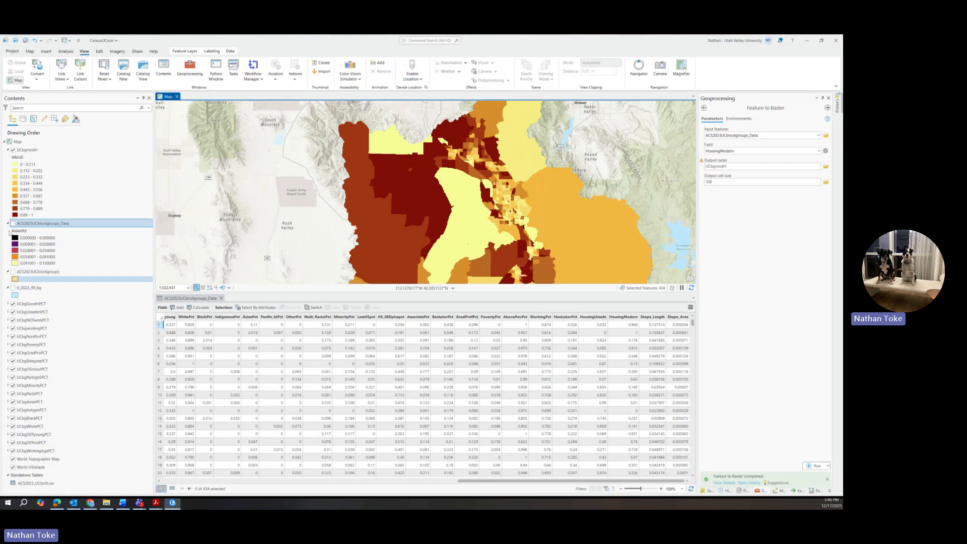
{"action": "left_click", "coordinate": [26, 150]}
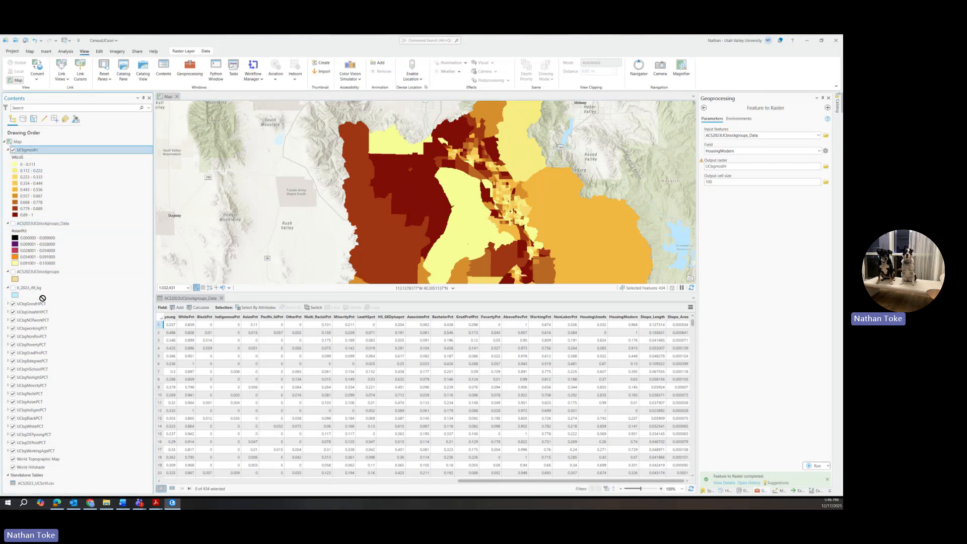
{"action": "left_click_drag", "start_coordinate": [33, 151], "coordinate": [54, 306]}
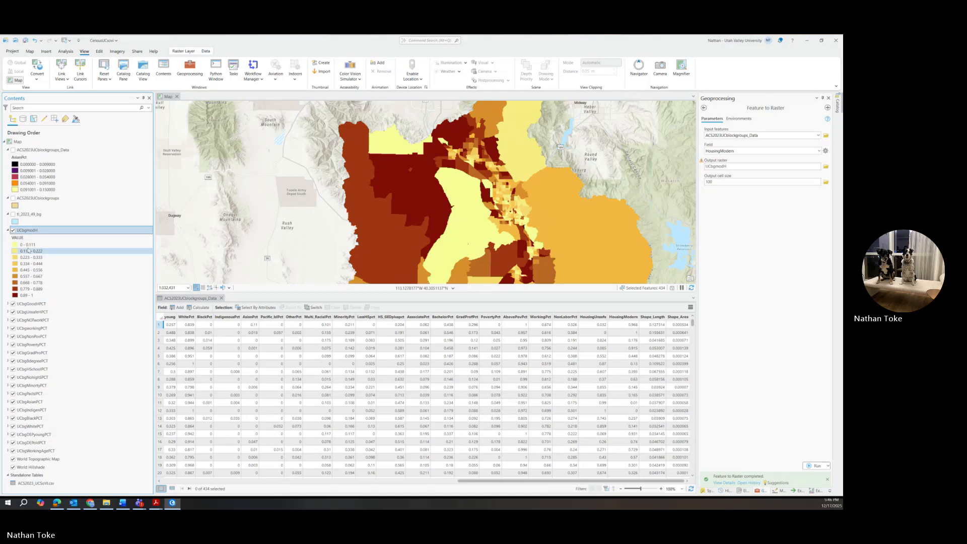
{"action": "left_click", "coordinate": [8, 230]}
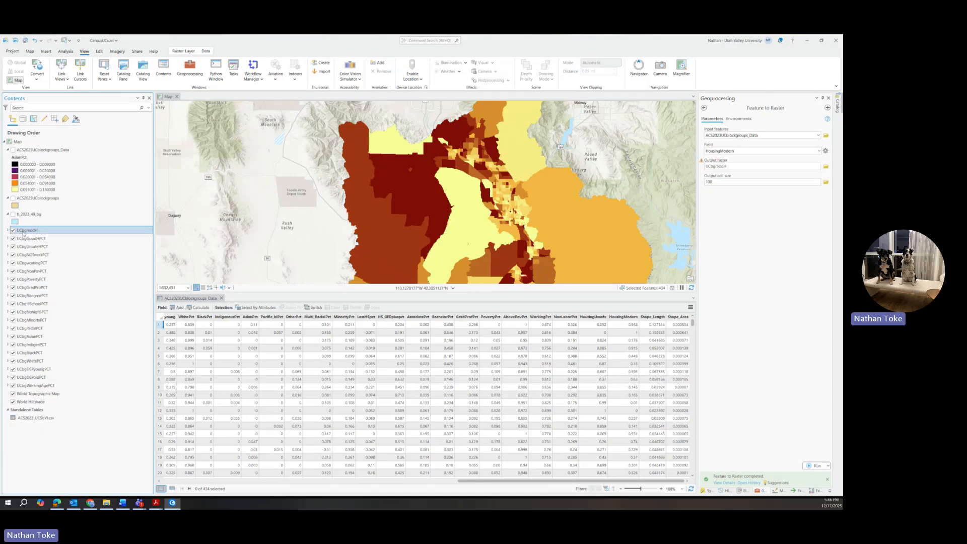
Toggle UCbgGoodHPCT on and off to compare, leaving it hidden.
{"action": "left_click", "coordinate": [15, 241], "text": "ctrl"}
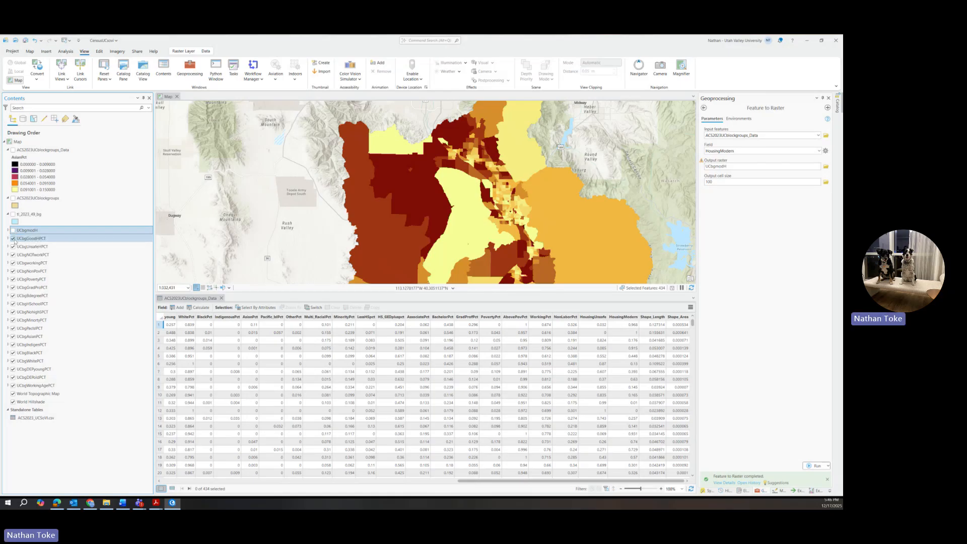
{"action": "left_click", "coordinate": [13, 238]}
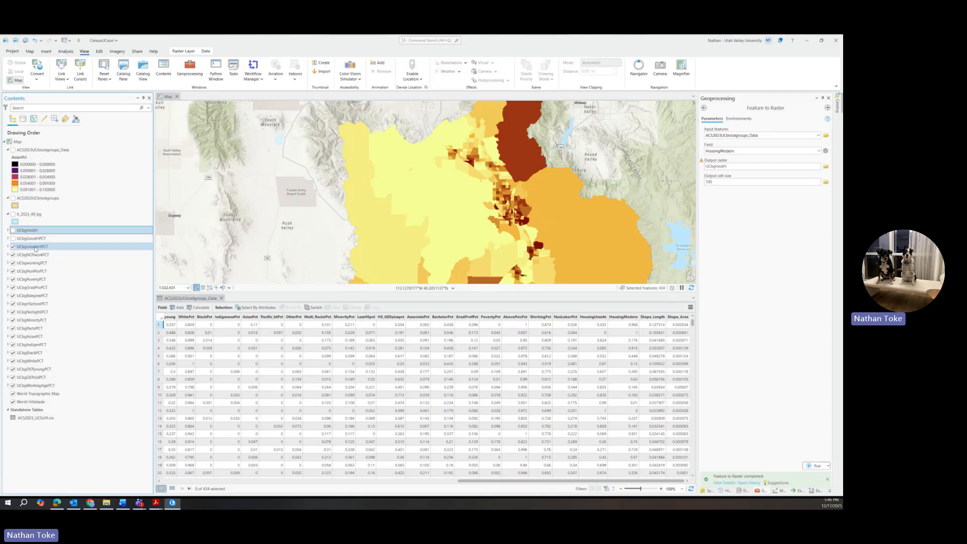
{"action": "left_click", "coordinate": [13, 238]}
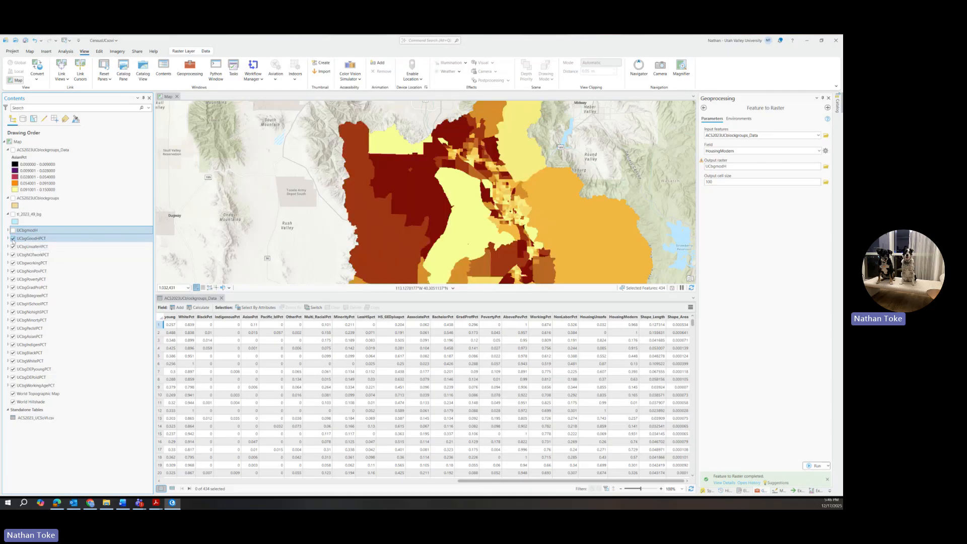
{"action": "left_click", "coordinate": [13, 238]}
{"action": "left_click", "coordinate": [13, 238]}
{"action": "left_click", "coordinate": [13, 238]}
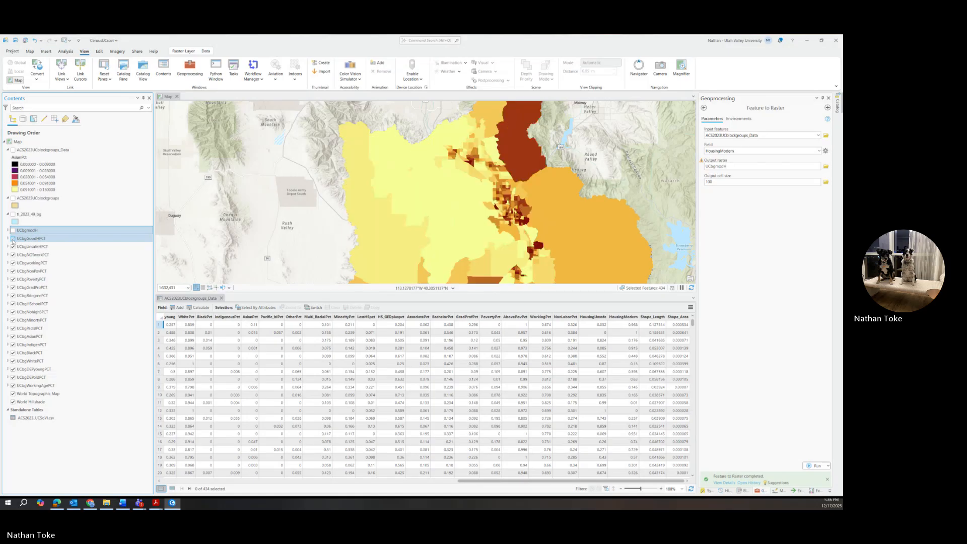
{"action": "left_click", "coordinate": [13, 238]}
{"action": "left_click", "coordinate": [13, 238]}
{"action": "left_click", "coordinate": [13, 238]}
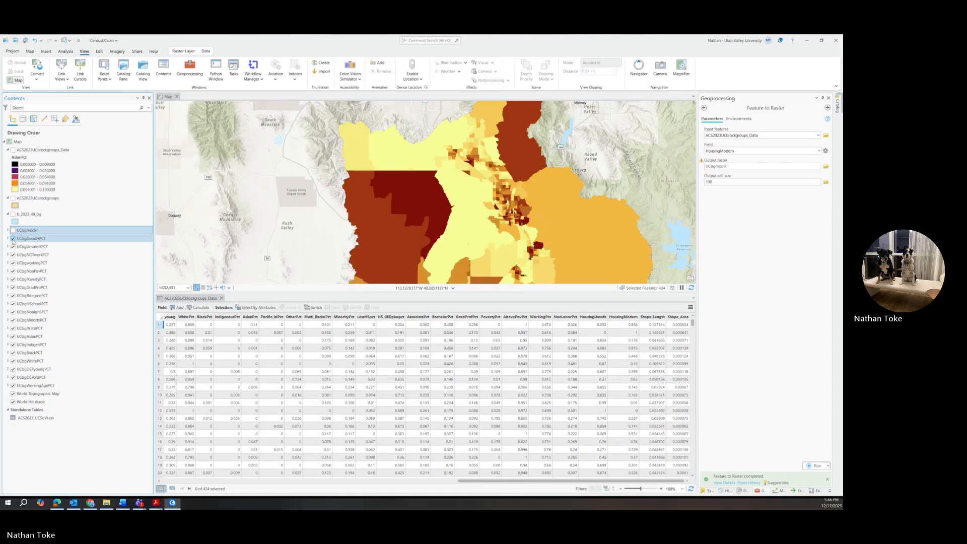
{"action": "left_click", "coordinate": [13, 238]}
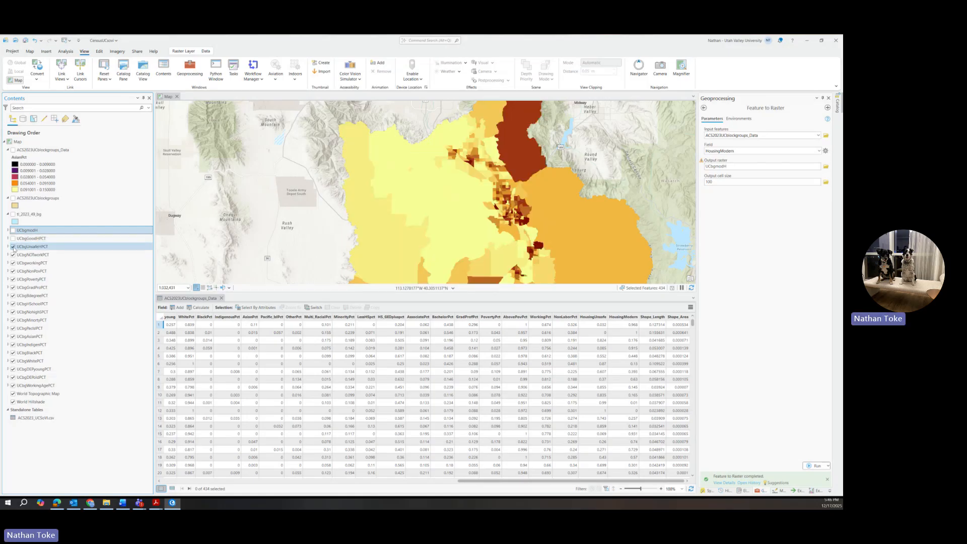
Hide UCbgUnsafeHPCT, UCbgNOTworkPCT and the layer above UCbgNonPovPCT, then expand UCbgNonPovPCT's legend.
{"action": "left_click", "coordinate": [13, 247]}
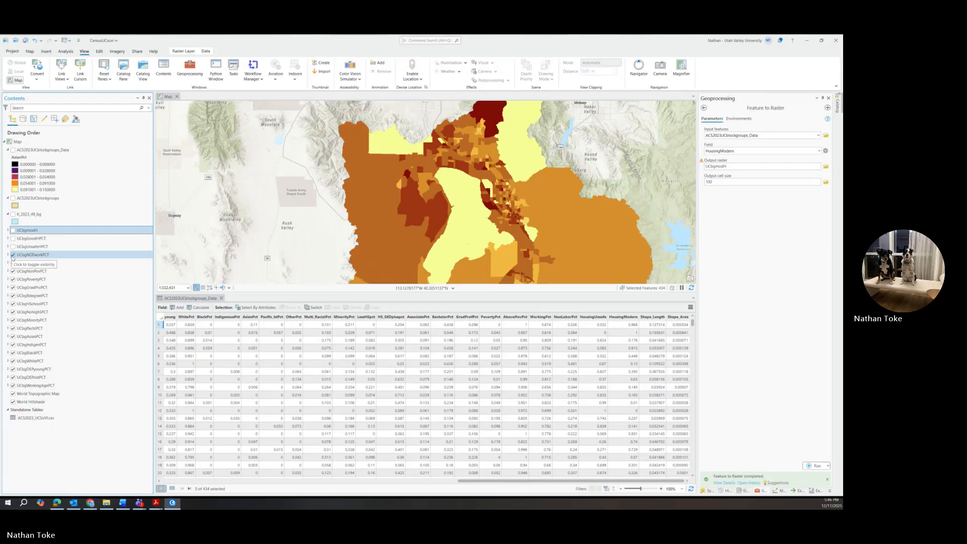
{"action": "left_click", "coordinate": [13, 255]}
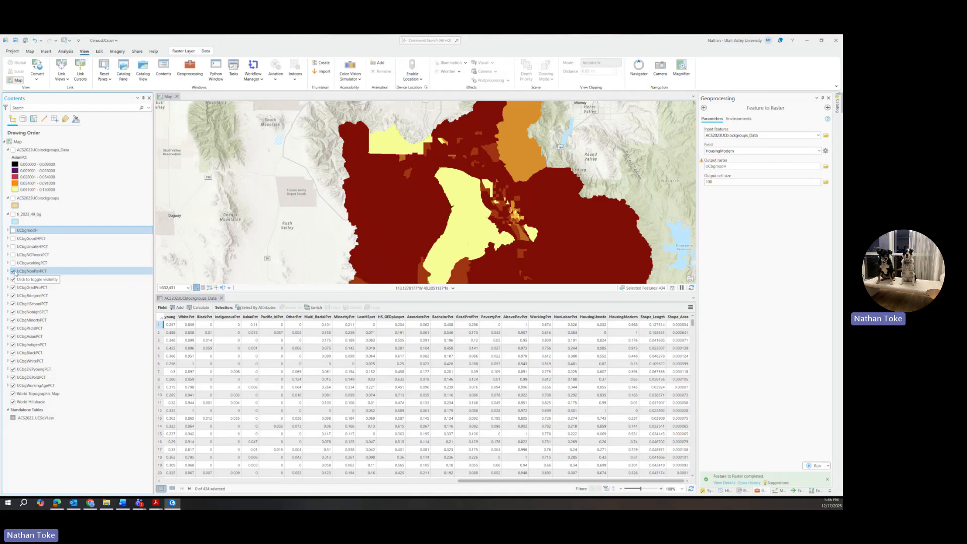
{"action": "left_click", "coordinate": [13, 272]}
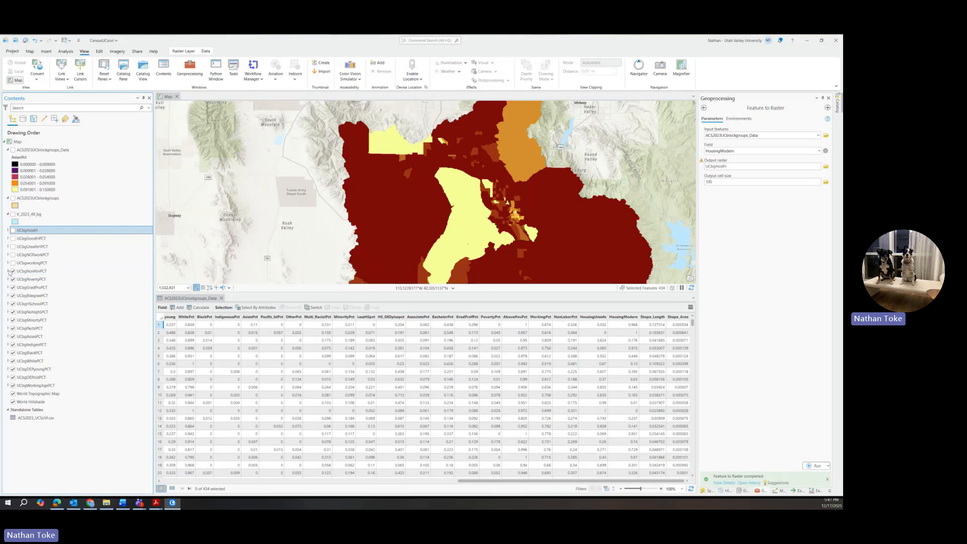
{"action": "left_click", "coordinate": [8, 272]}
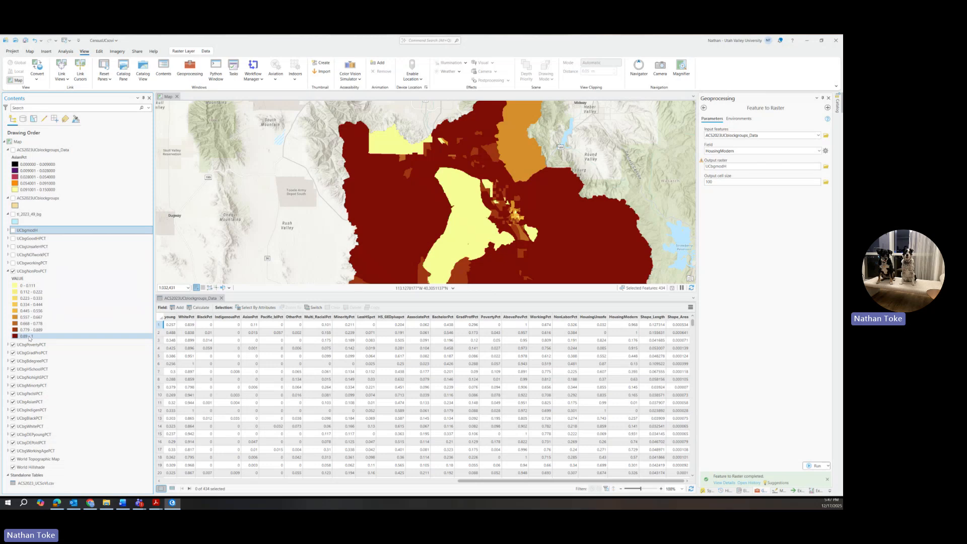
Select UCbgNonPovPCT, open its Symbology pane and show the colour scheme list.
{"action": "left_click", "coordinate": [28, 272]}
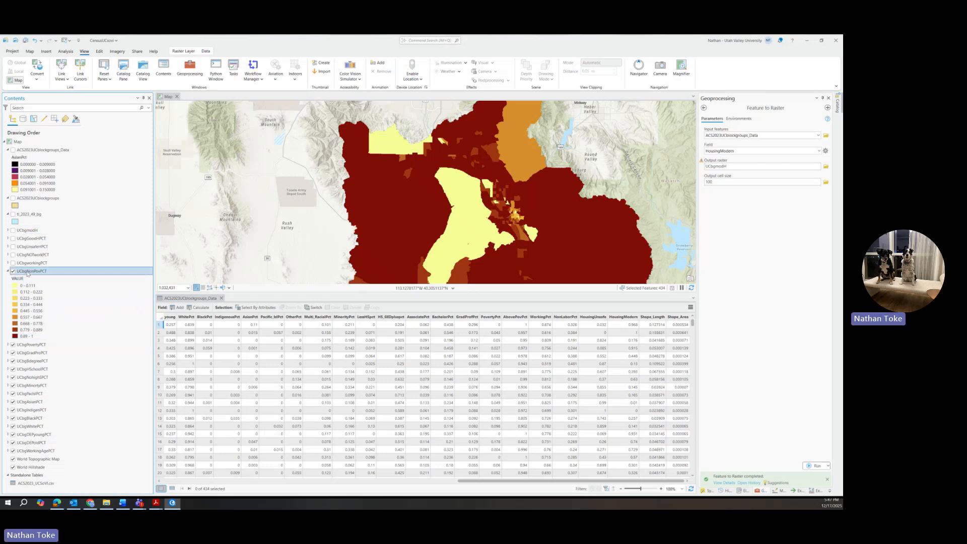
{"action": "left_click", "coordinate": [707, 490]}
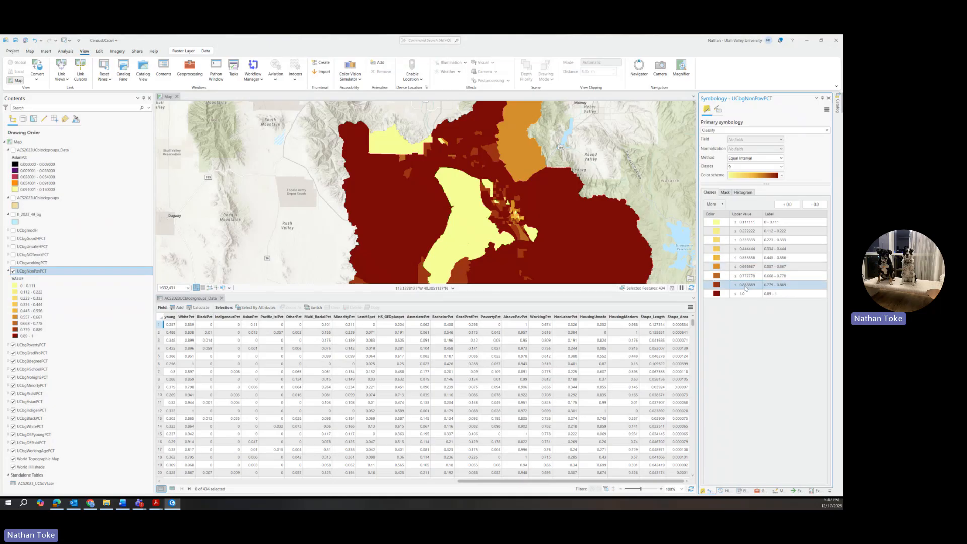
{"action": "left_click", "coordinate": [781, 176]}
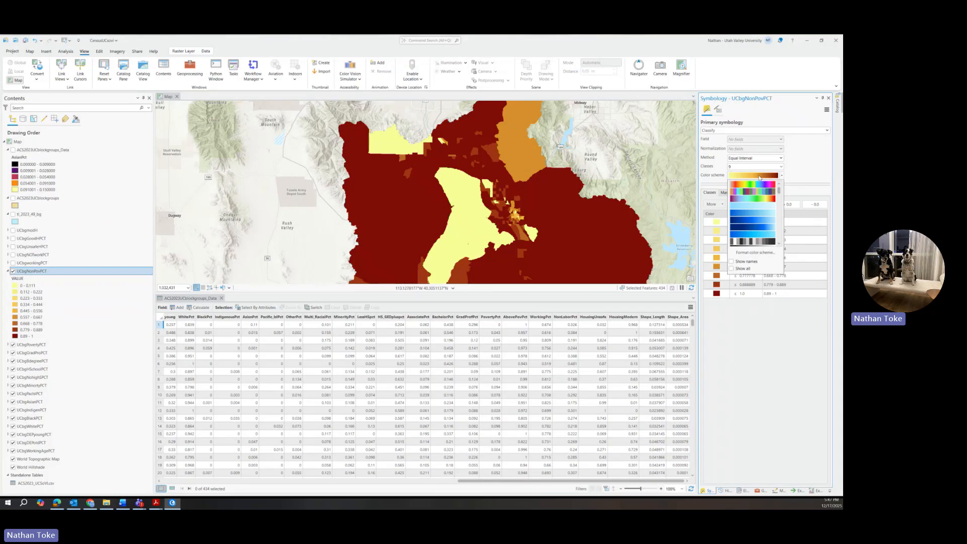
{"action": "left_click", "coordinate": [781, 177]}
{"action": "left_click", "coordinate": [781, 176]}
Browse the colour schemes without changing any, then show the Primary symbology type list.
{"action": "scroll", "coordinate": [771, 205], "scroll_direction": "down", "scroll_amount": 2}
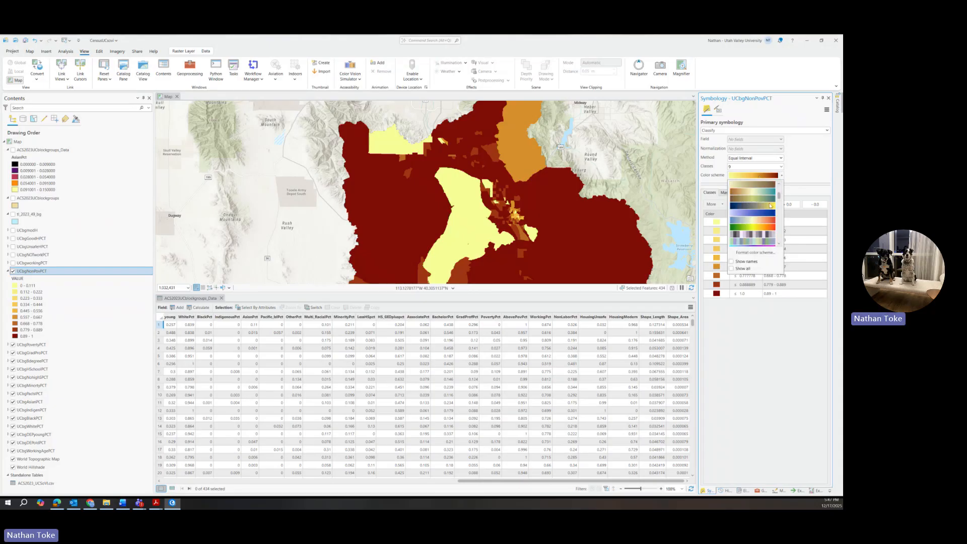
{"action": "scroll", "coordinate": [766, 227], "scroll_direction": "down", "scroll_amount": 2}
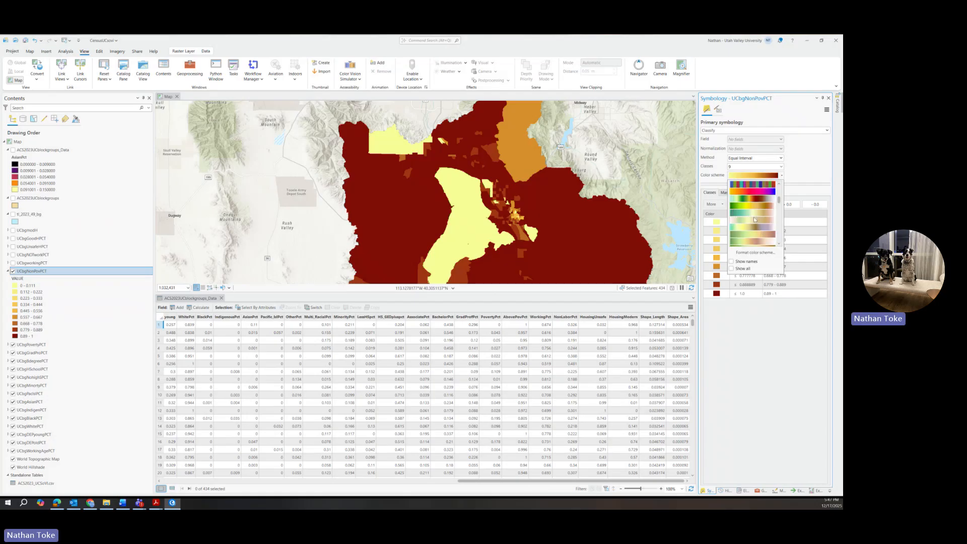
{"action": "scroll", "coordinate": [755, 220], "scroll_direction": "down", "scroll_amount": 2}
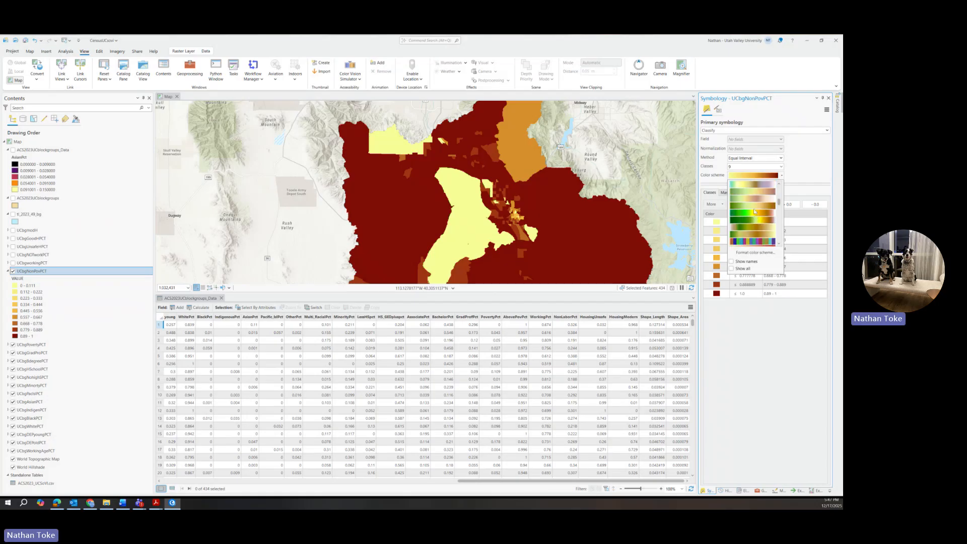
{"action": "scroll", "coordinate": [755, 216], "scroll_direction": "down", "scroll_amount": 3}
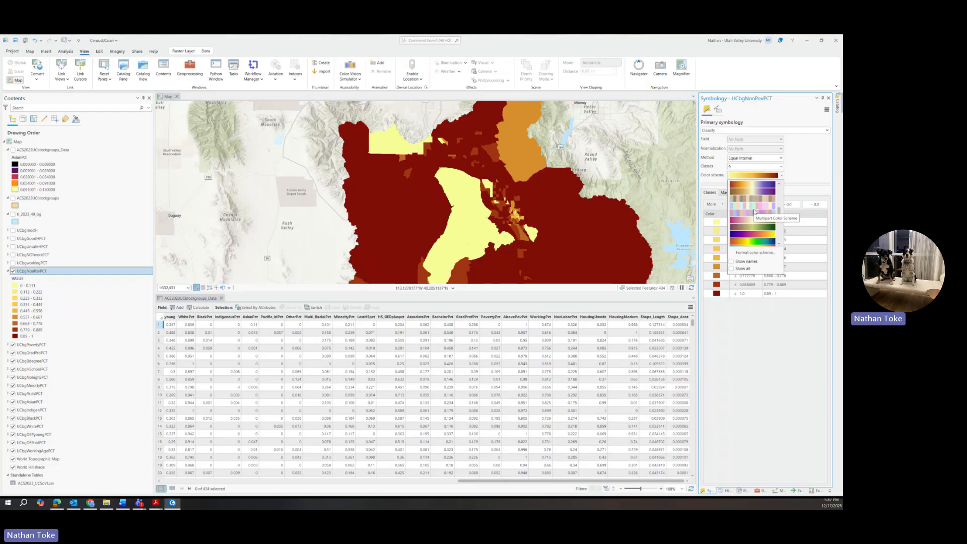
{"action": "scroll", "coordinate": [754, 212], "scroll_direction": "down", "scroll_amount": 2}
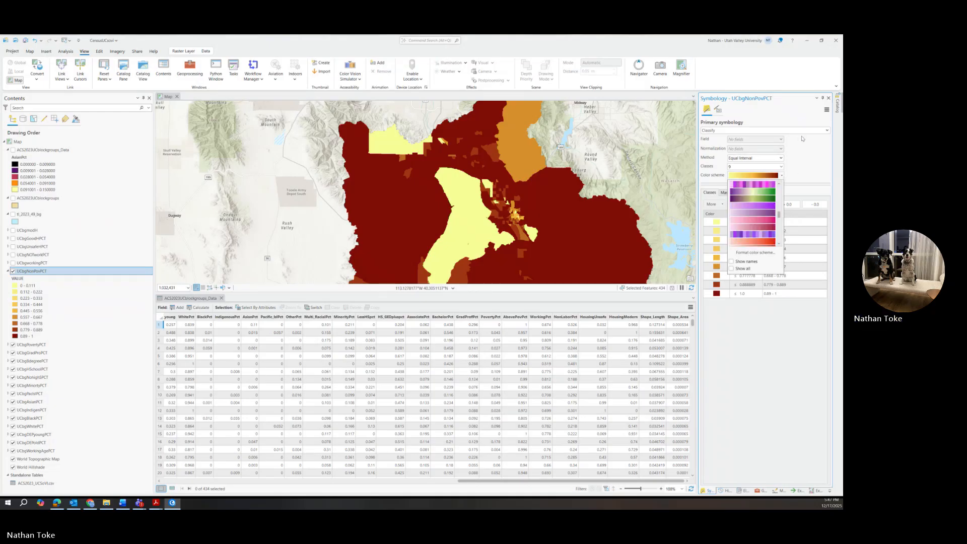
{"action": "left_click", "coordinate": [802, 145]}
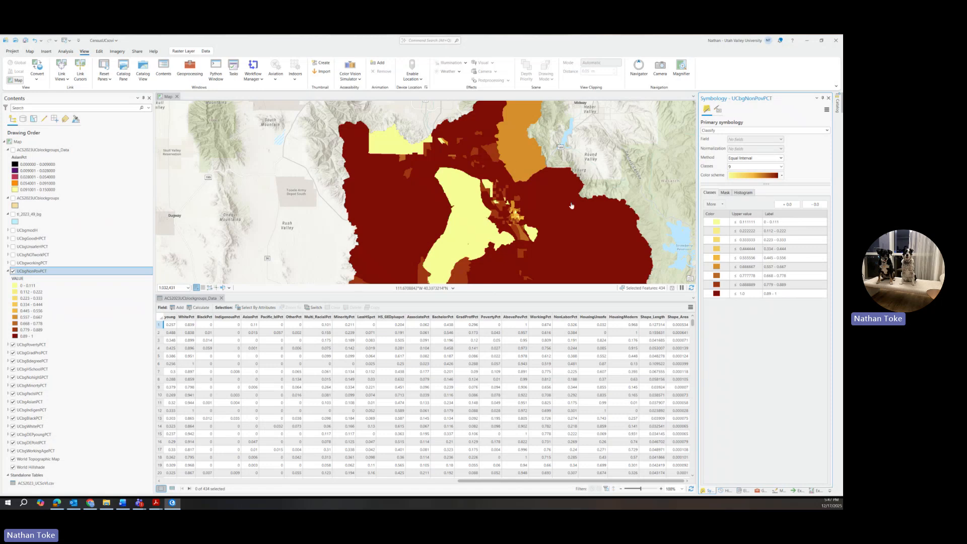
{"action": "left_click", "coordinate": [754, 131]}
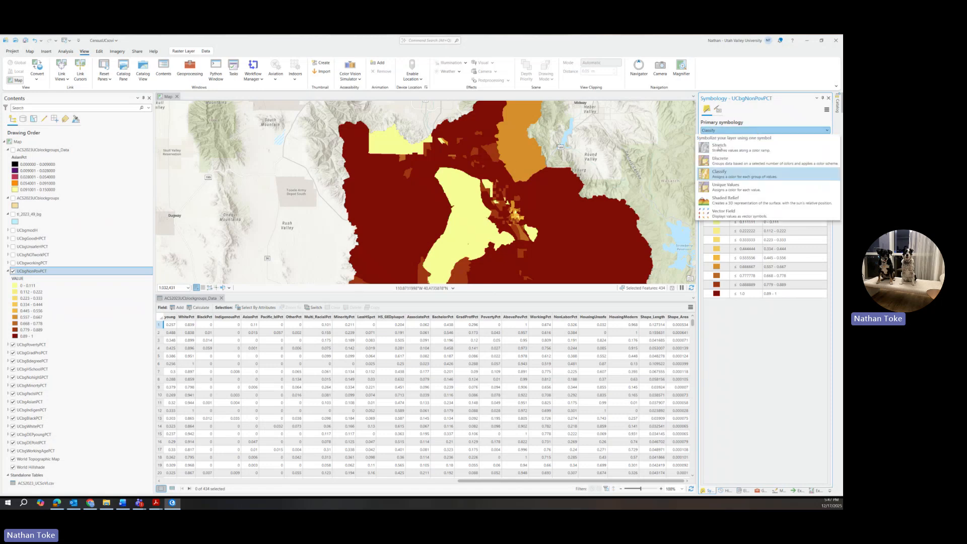
Display UCbgNonPovPCT as a greyscale Stretch with a Standard Deviation stretch of 1 standard deviation.
{"action": "left_click", "coordinate": [719, 148]}
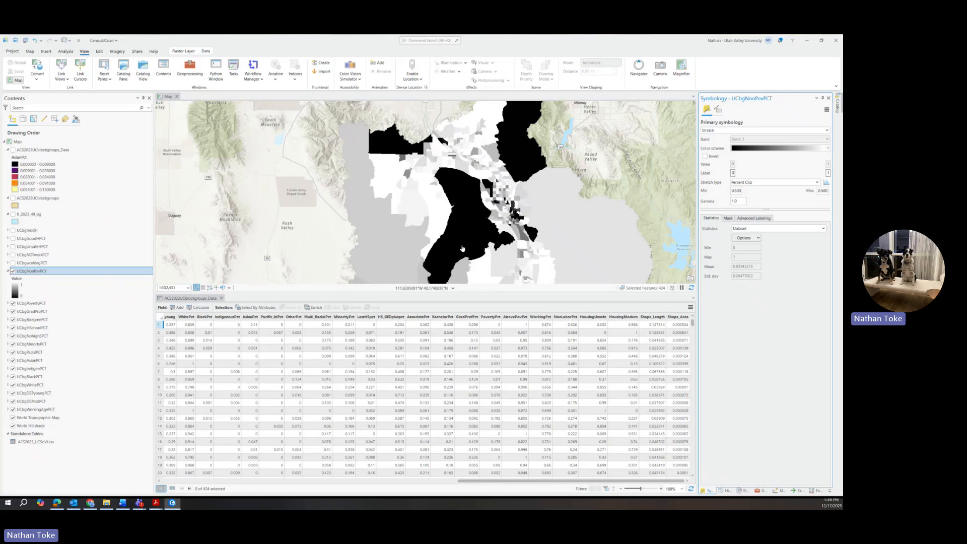
{"action": "left_click", "coordinate": [742, 184]}
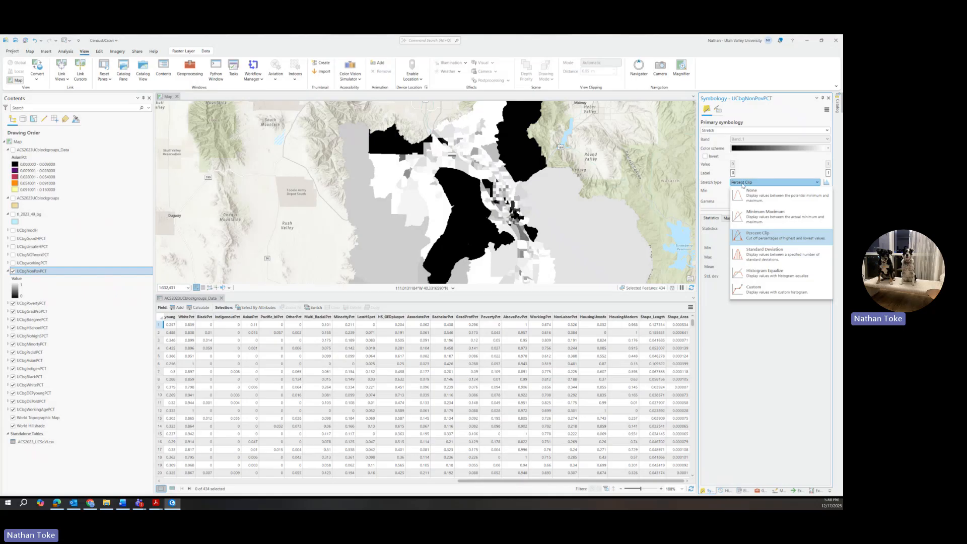
{"action": "left_click", "coordinate": [742, 184]}
{"action": "left_click", "coordinate": [742, 184]}
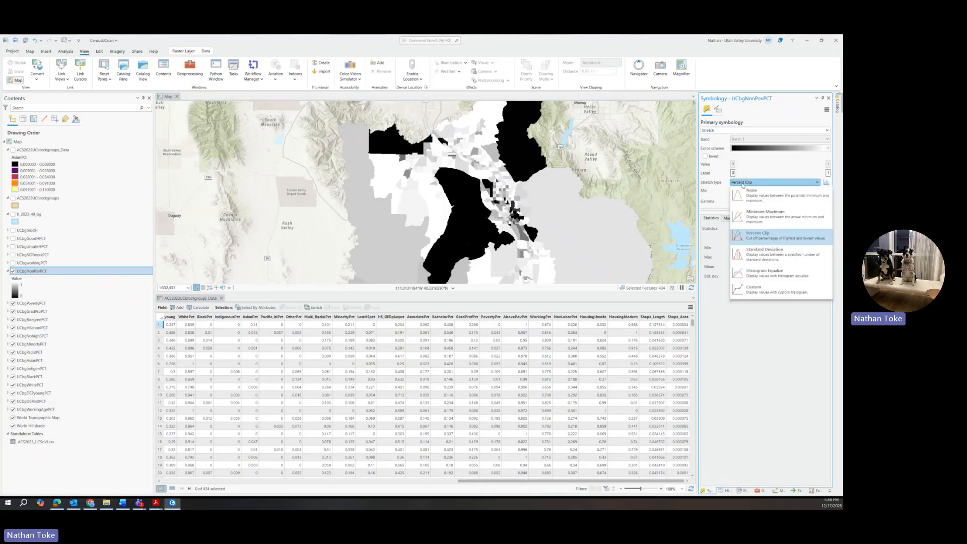
{"action": "left_click", "coordinate": [767, 255]}
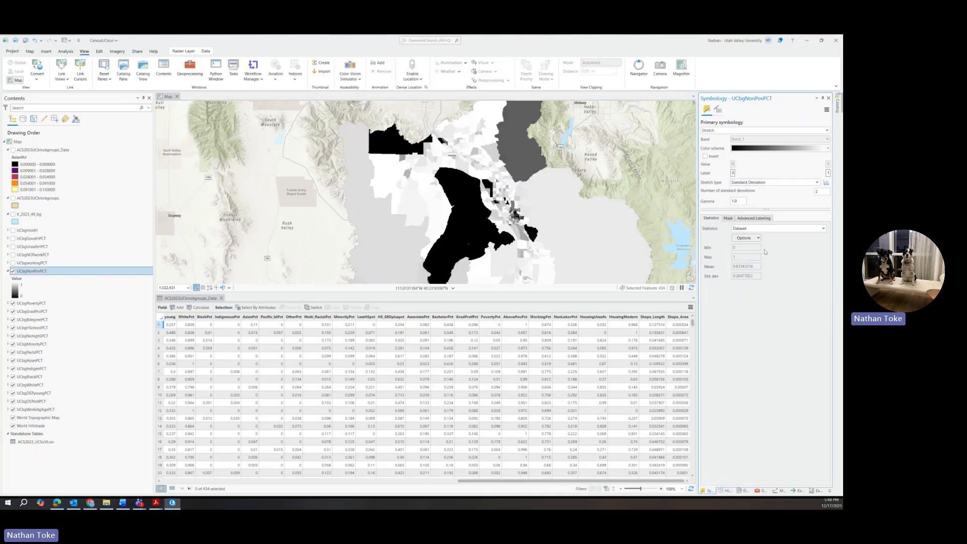
{"action": "double_click", "coordinate": [818, 192]}
{"action": "type", "text": "1"}
{"action": "key", "text": "Return"}
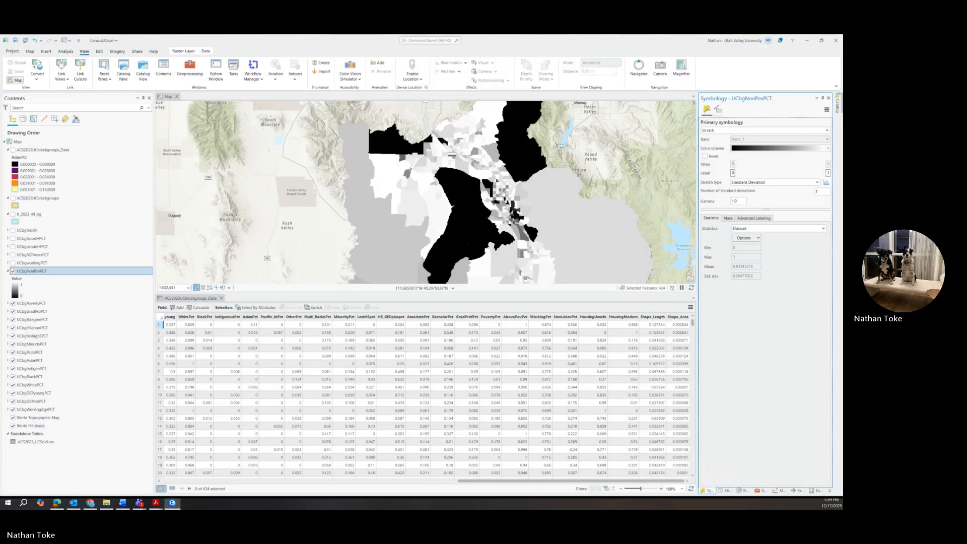
{"action": "scroll", "coordinate": [508, 220], "scroll_direction": "up", "scroll_amount": 3}
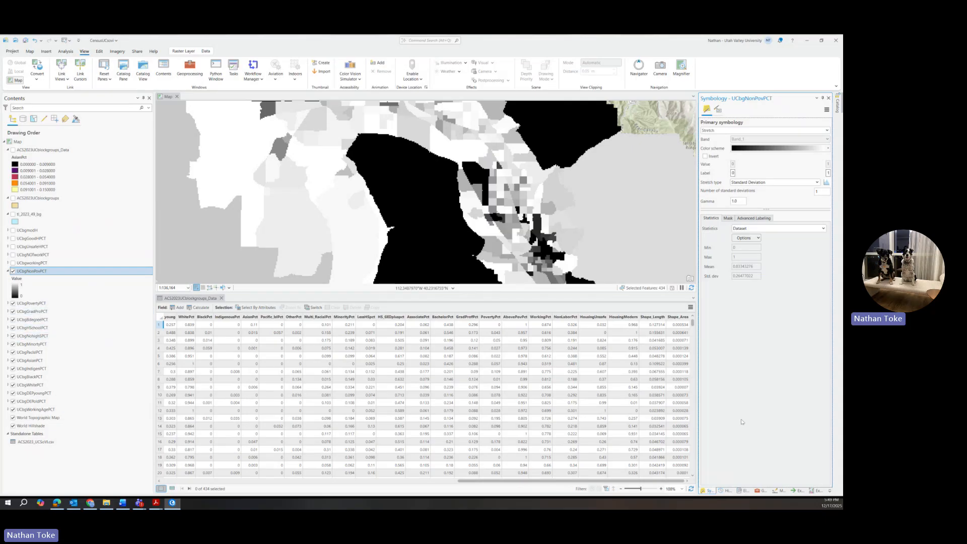
Back in the Geoprocessing toolboxes, collapse the To Raster, Conversion Tools and Spatial Analyst groups.
{"action": "left_click", "coordinate": [762, 490]}
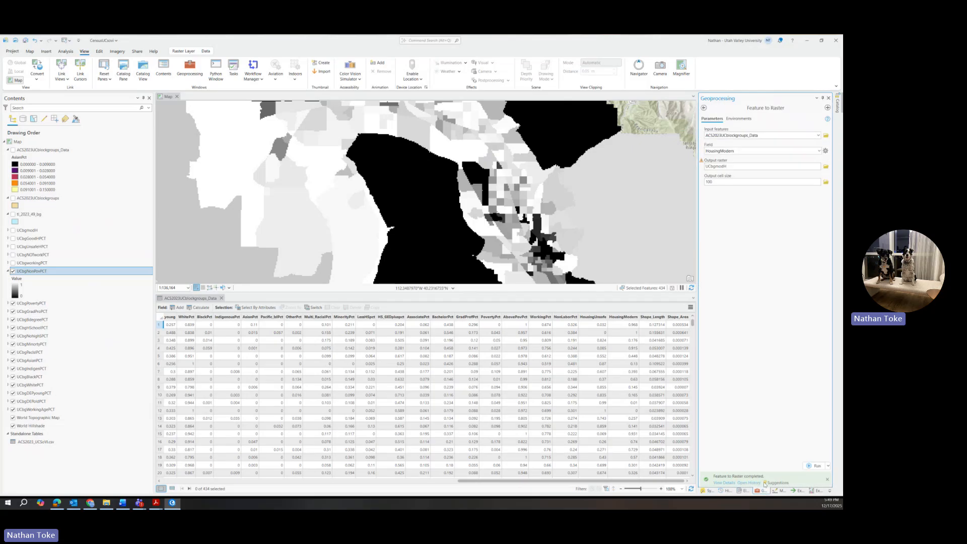
{"action": "left_click", "coordinate": [704, 108]}
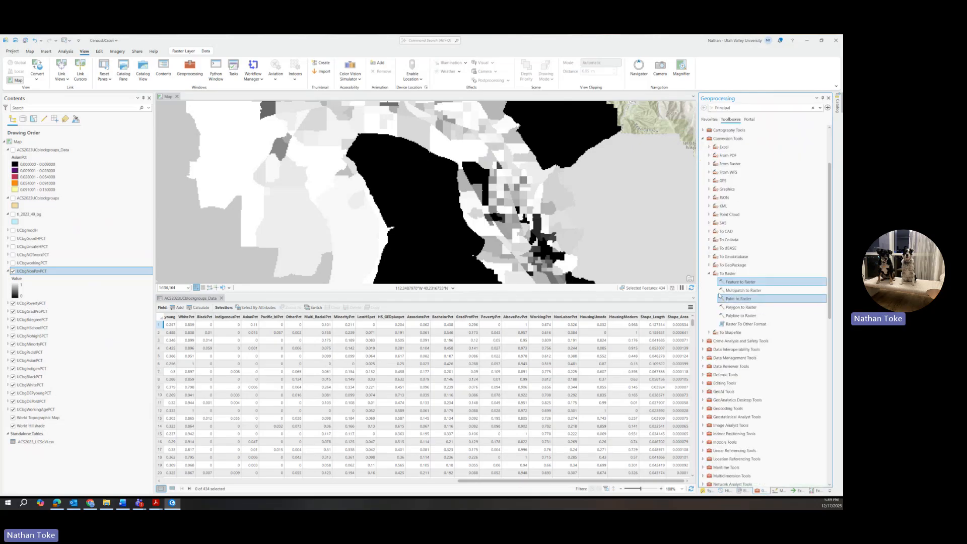
{"action": "left_click", "coordinate": [710, 274]}
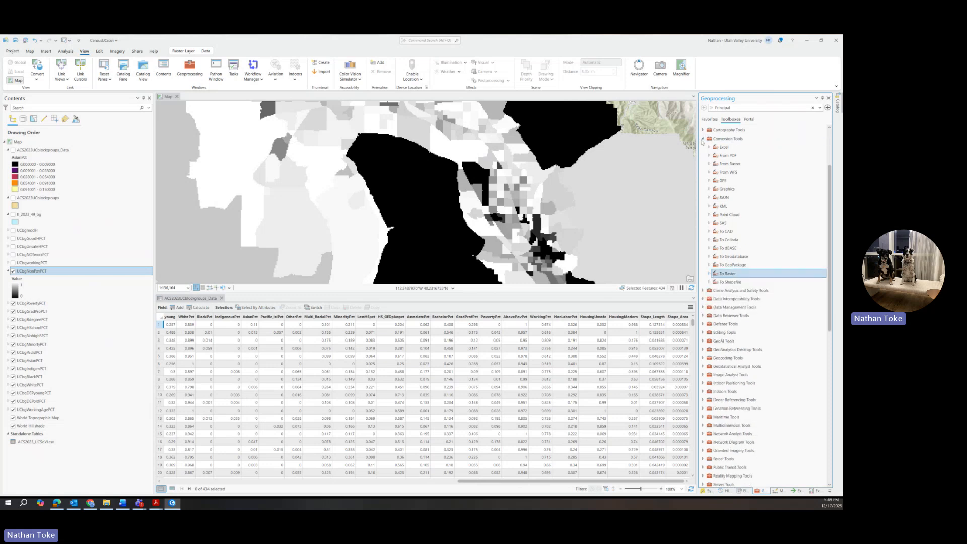
{"action": "left_click", "coordinate": [702, 140]}
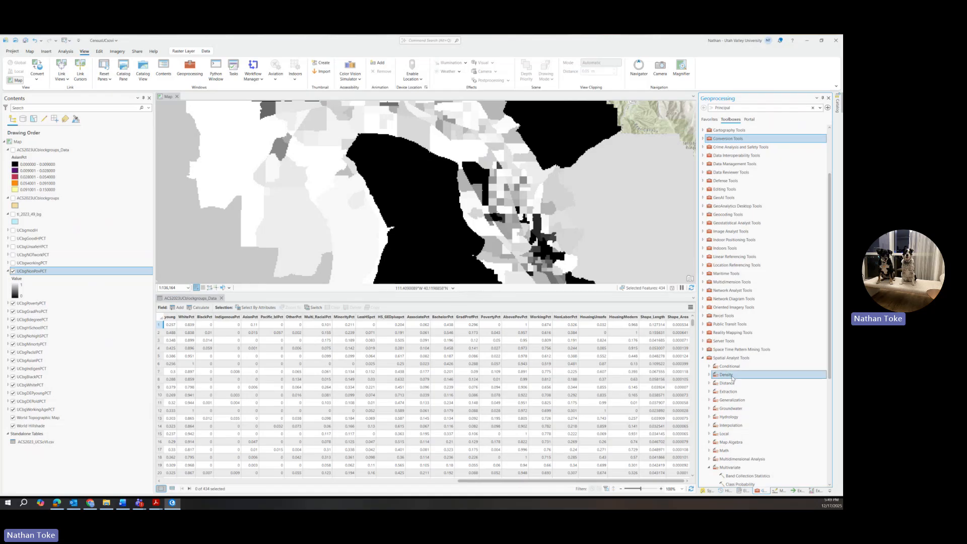
{"action": "left_click", "coordinate": [704, 358]}
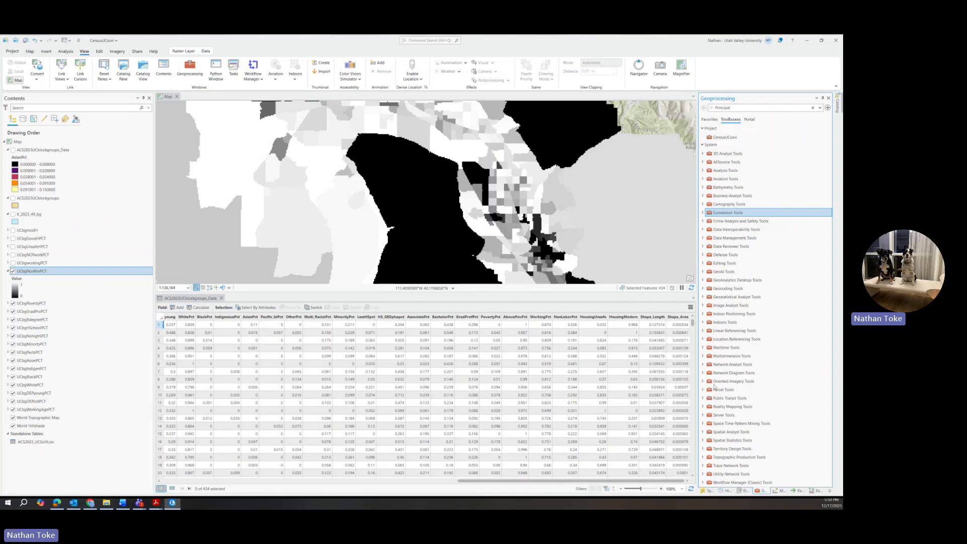
Expand Spatial Analyst Tools and its Multivariate toolset to reveal Principal Components.
{"action": "left_click", "coordinate": [705, 440]}
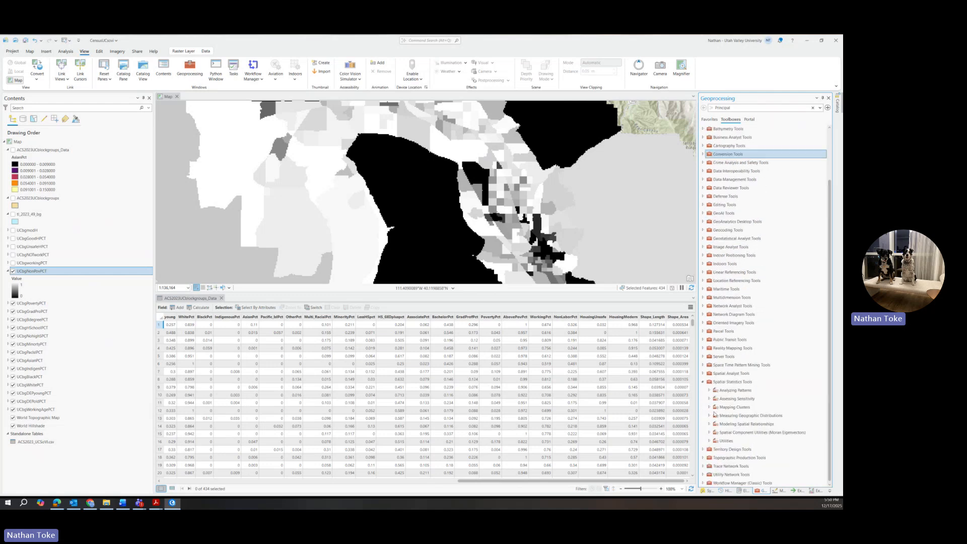
{"action": "left_click", "coordinate": [703, 373]}
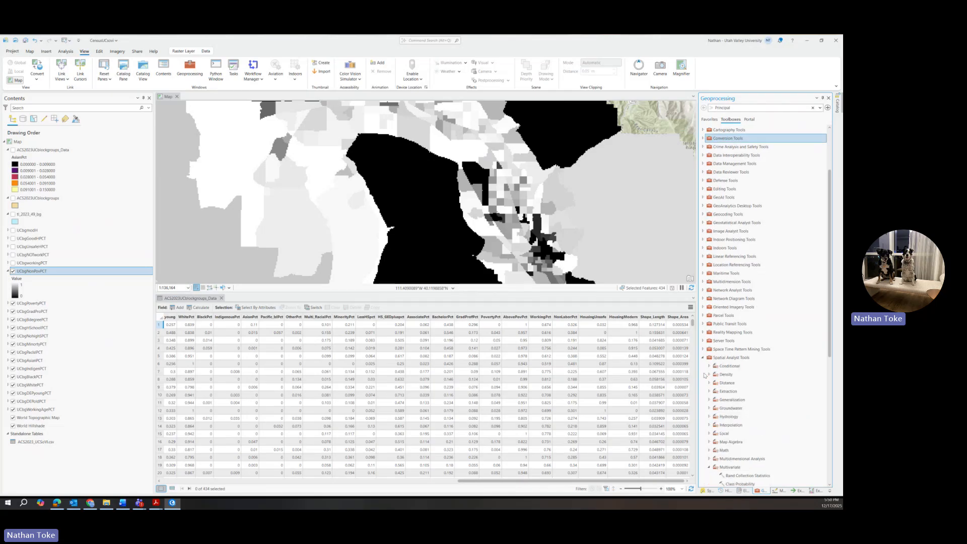
{"action": "scroll", "coordinate": [721, 383], "scroll_direction": "down", "scroll_amount": 4}
{"action": "left_click", "coordinate": [737, 357]}
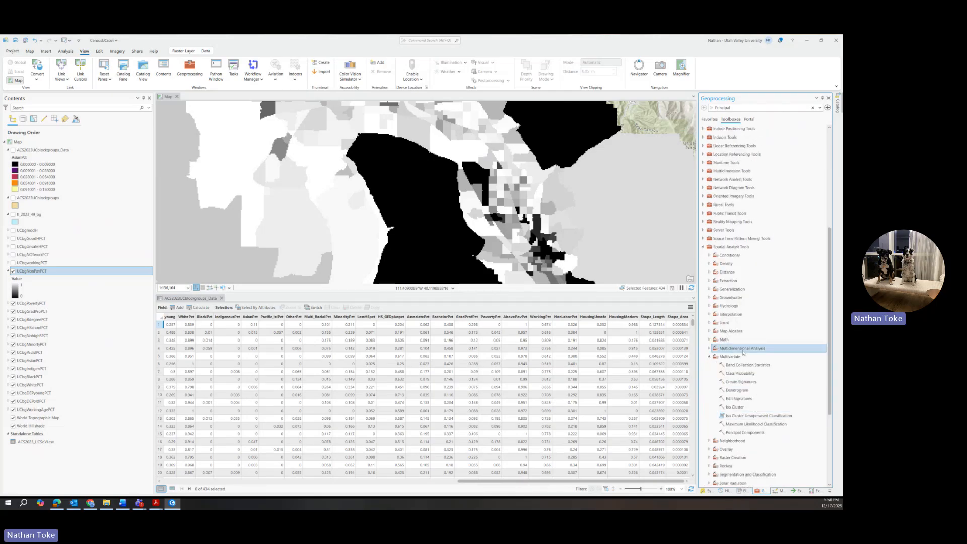
{"action": "left_click", "coordinate": [742, 426]}
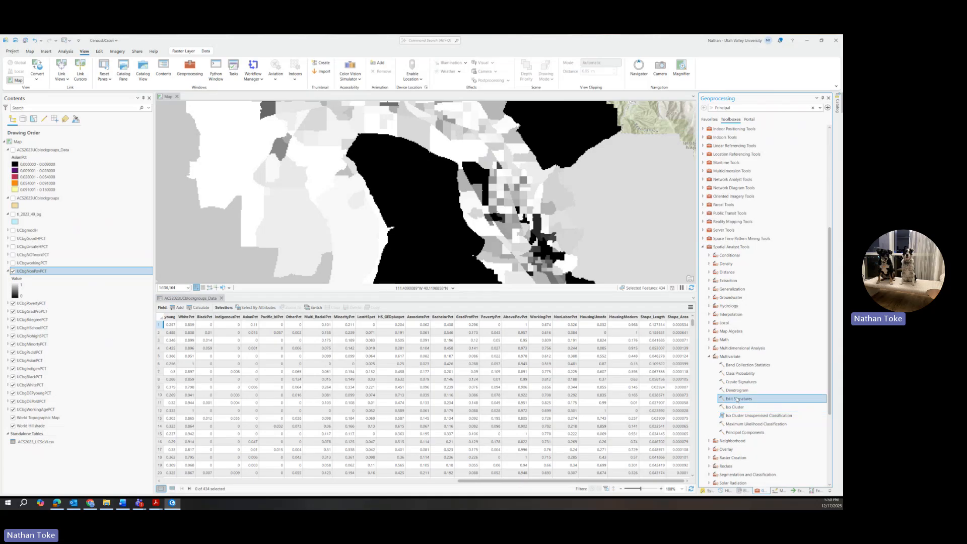
Open the Principal Components tool and browse the UCbg layers offered for Input raster bands.
{"action": "double_click", "coordinate": [743, 433]}
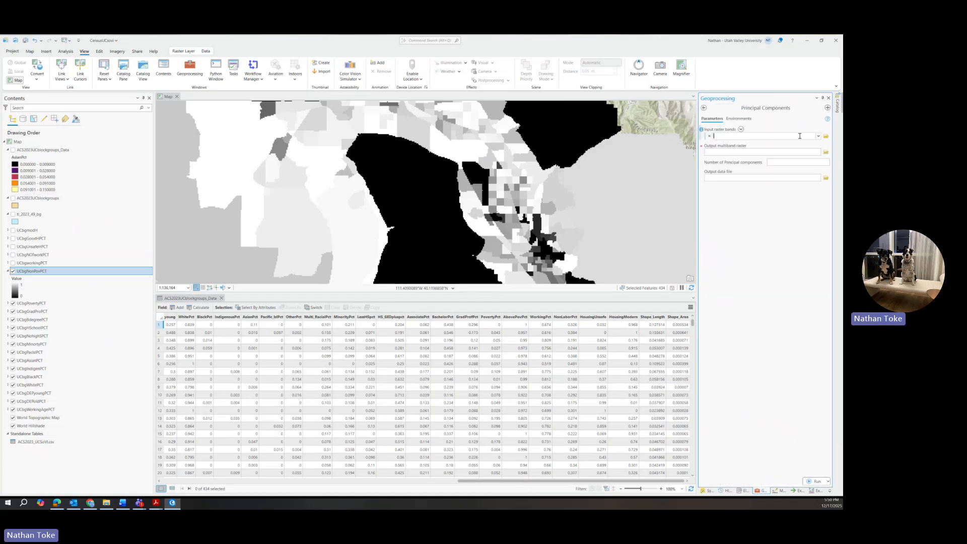
{"action": "left_click", "coordinate": [818, 137]}
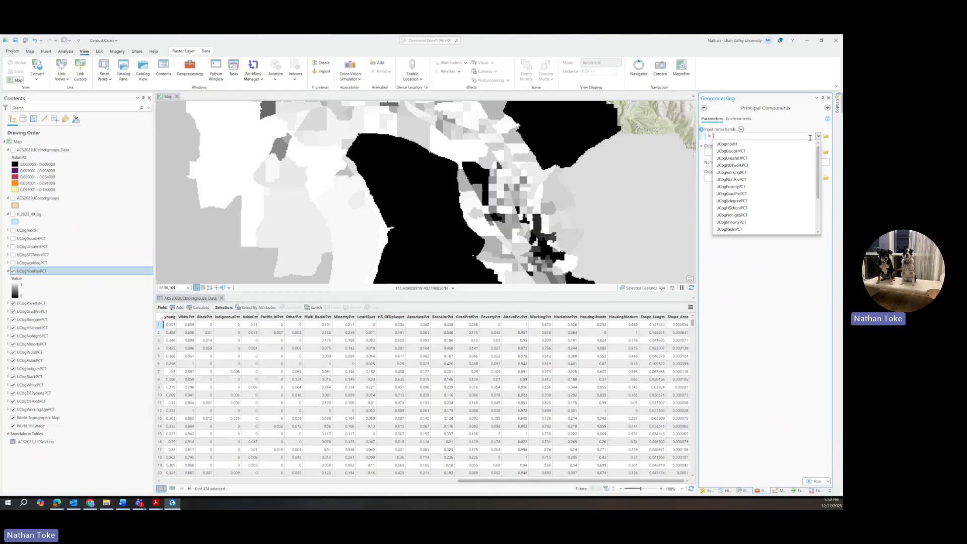
{"action": "scroll", "coordinate": [731, 149], "scroll_direction": "down", "scroll_amount": 3}
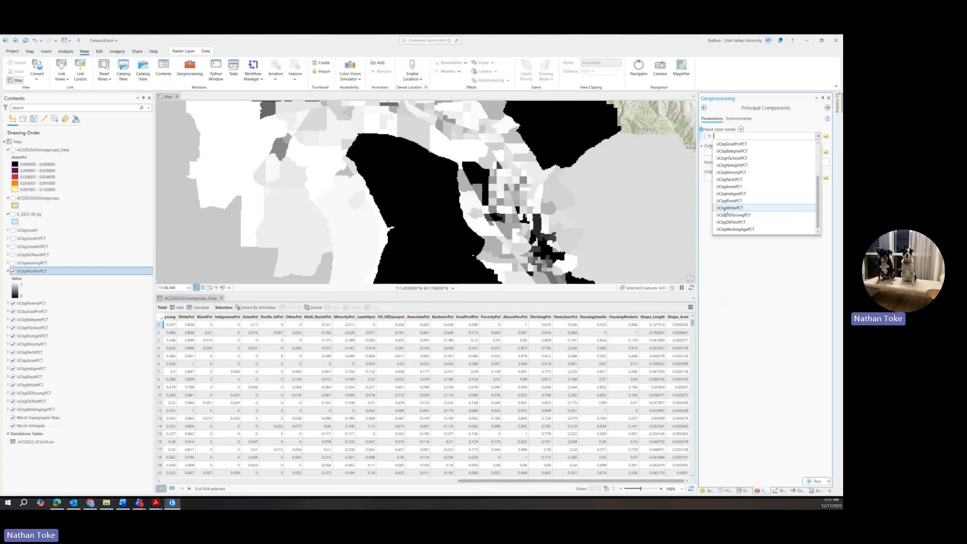
{"action": "scroll", "coordinate": [729, 208], "scroll_direction": "up", "scroll_amount": 3}
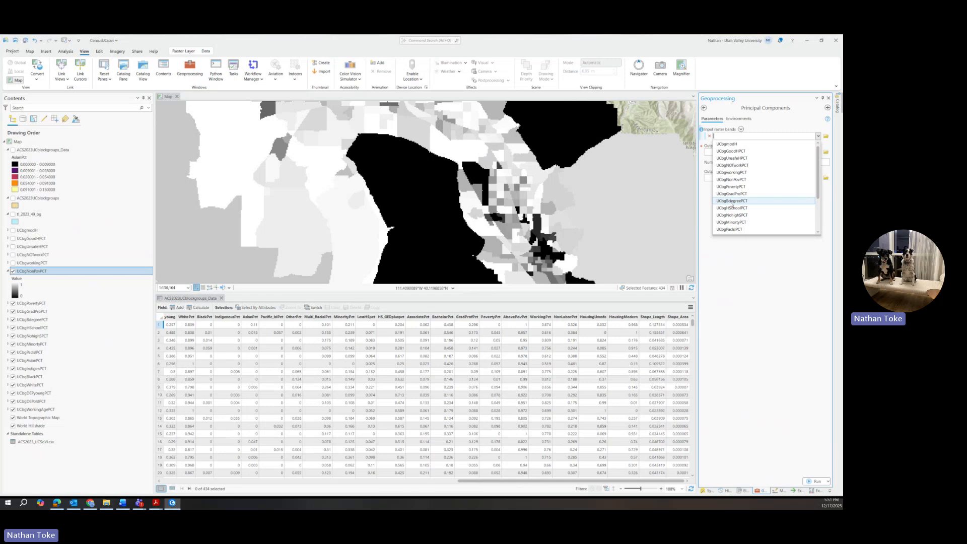
{"action": "scroll", "coordinate": [736, 207], "scroll_direction": "down", "scroll_amount": 3}
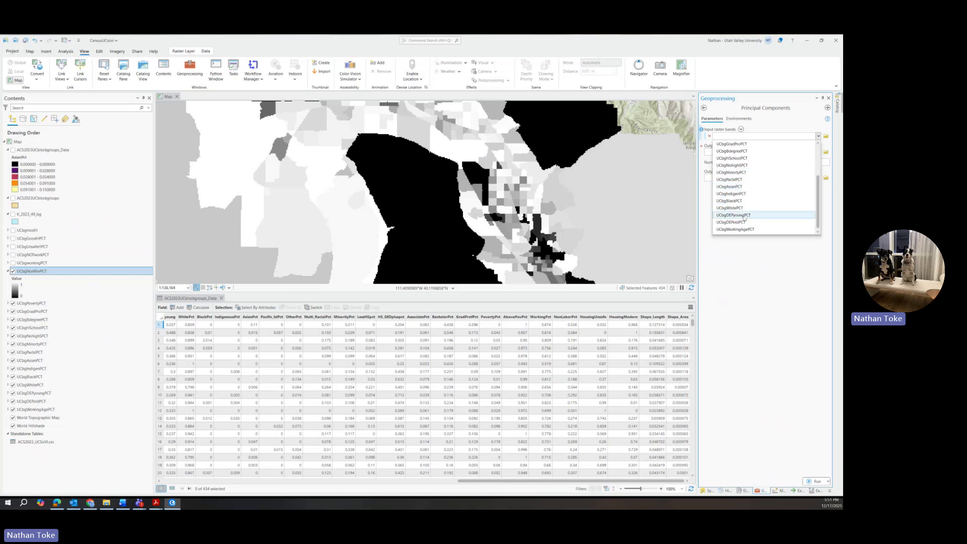
Add UCbgMinorityPCT, UCbgPovertyPCT, UCbgUnsafeHPCT and UCbgNOTworkPCT as the first four input bands.
{"action": "left_click", "coordinate": [738, 173]}
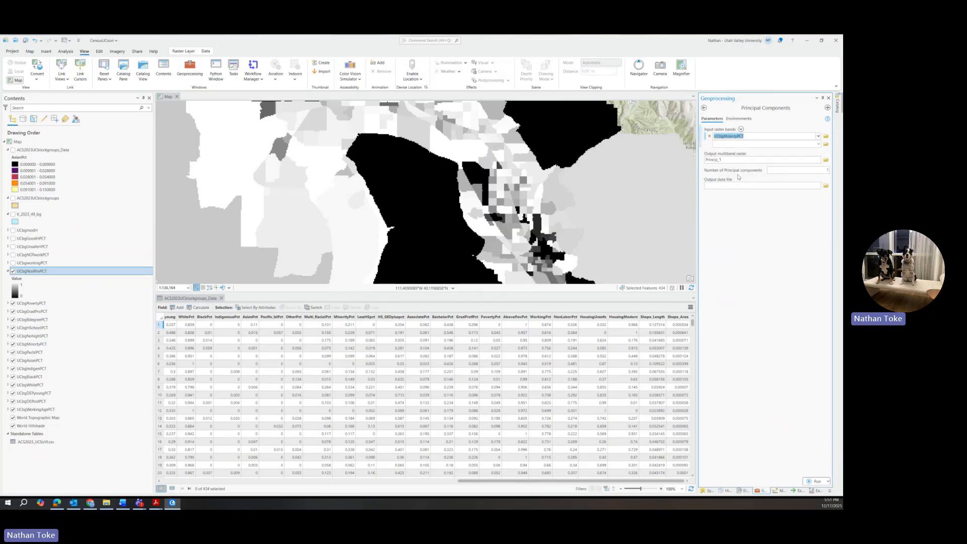
{"action": "left_click", "coordinate": [818, 144]}
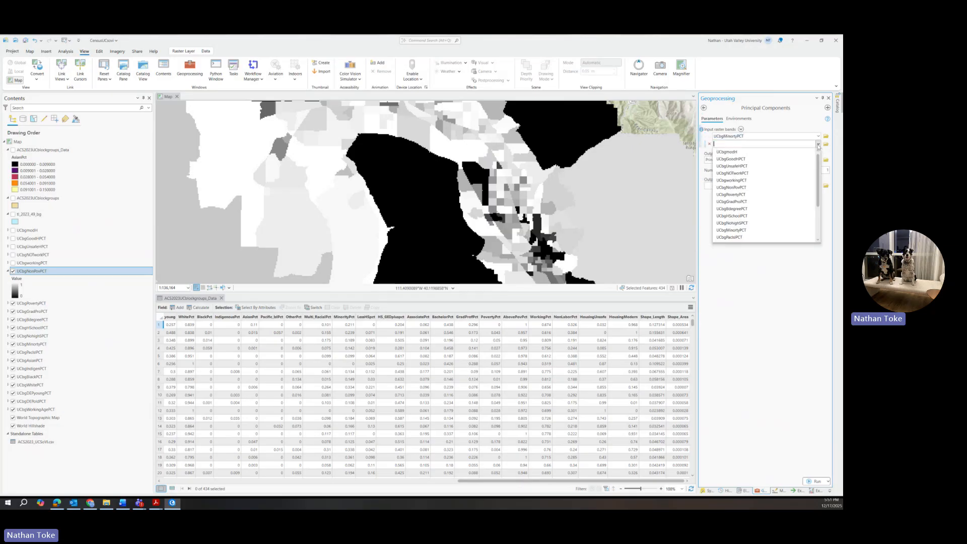
{"action": "left_click", "coordinate": [742, 195]}
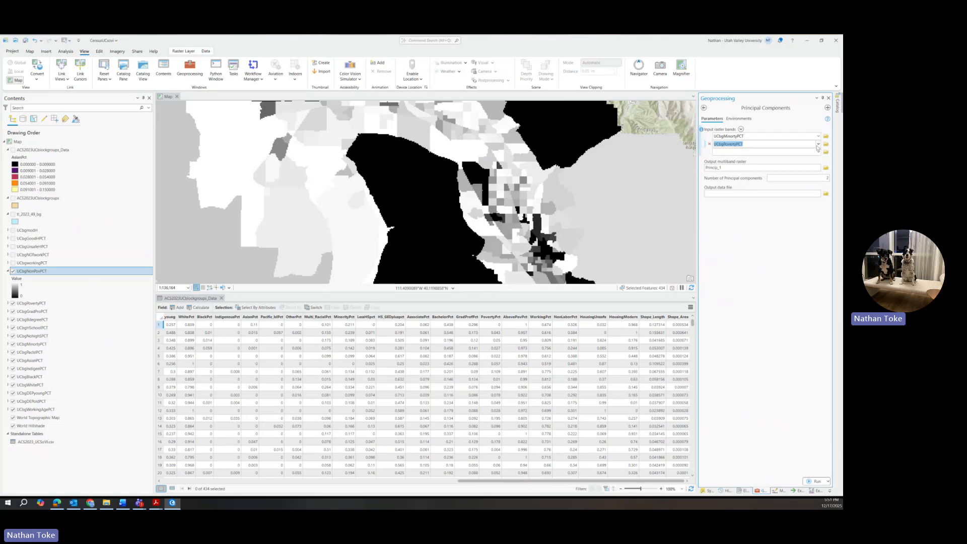
{"action": "left_click", "coordinate": [818, 152]}
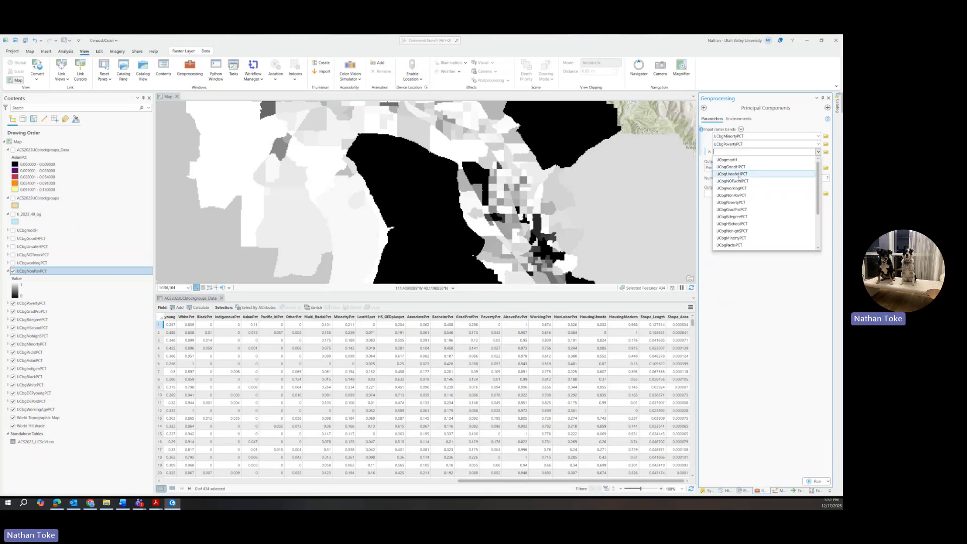
{"action": "left_click", "coordinate": [739, 175]}
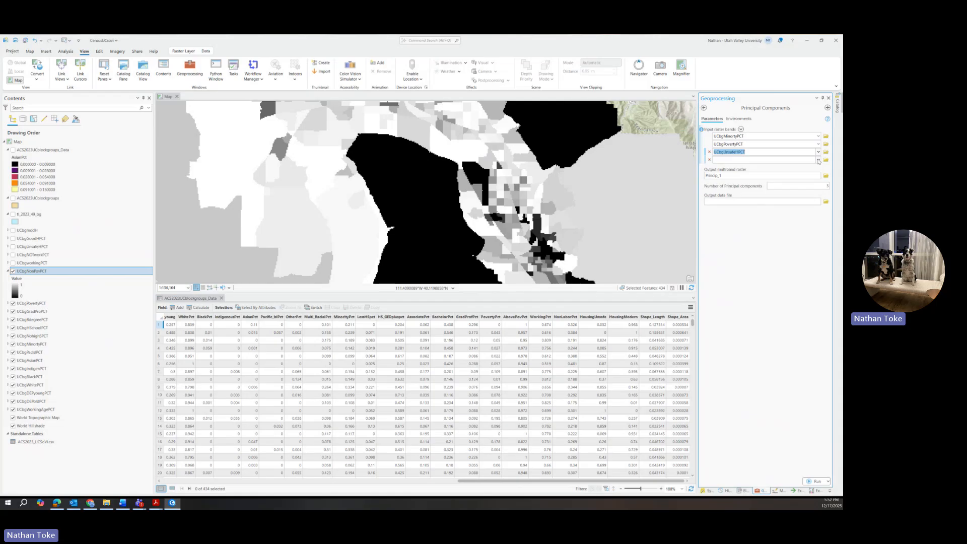
{"action": "left_click", "coordinate": [818, 160]}
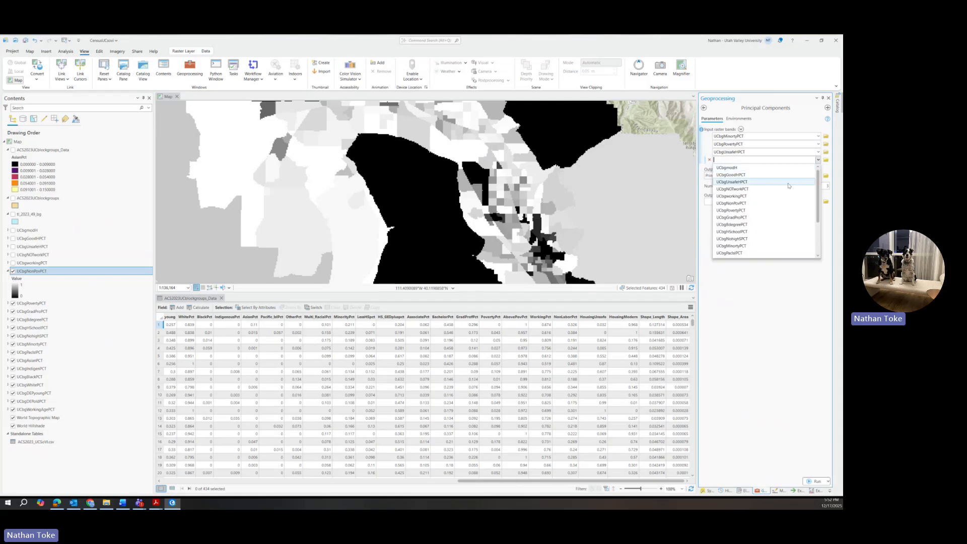
{"action": "left_click", "coordinate": [739, 191]}
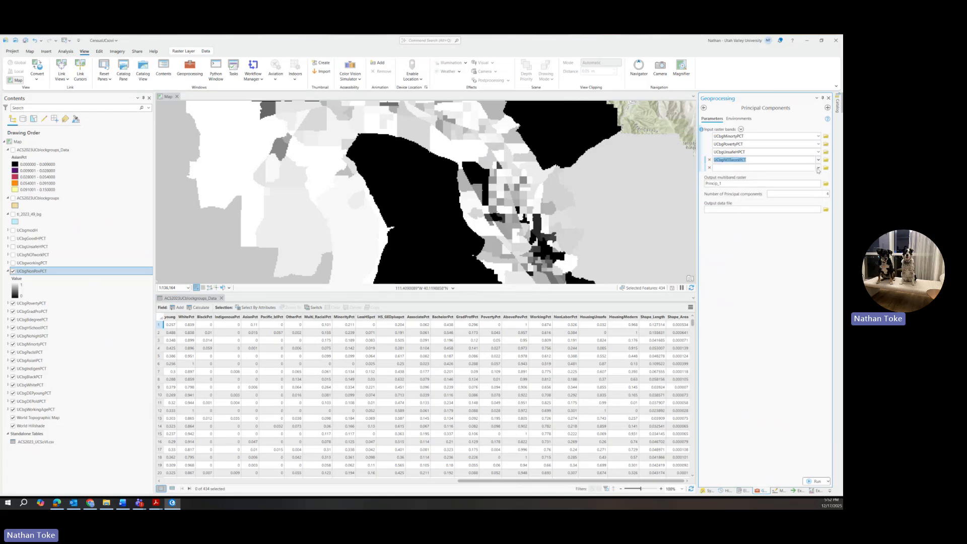
Add UCbgDEPyoungPCT and UCbgDEPoldPCT as the fifth and sixth input bands.
{"action": "left_click", "coordinate": [818, 167]}
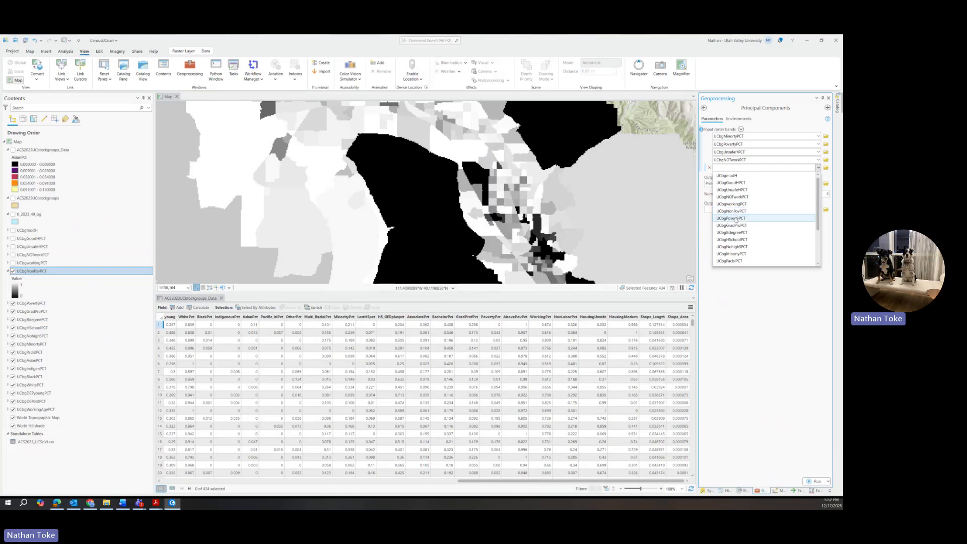
{"action": "scroll", "coordinate": [737, 219], "scroll_direction": "down", "scroll_amount": 2}
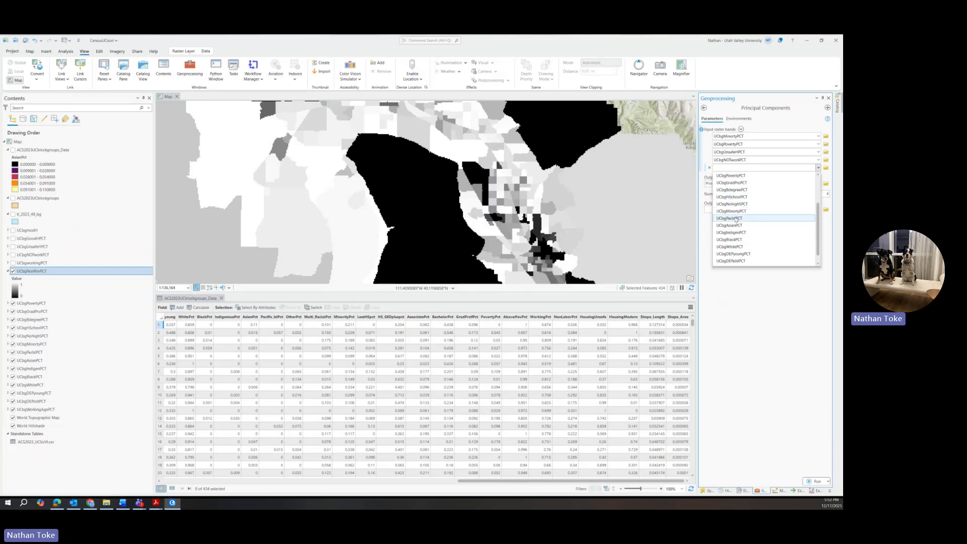
{"action": "scroll", "coordinate": [736, 219], "scroll_direction": "down", "scroll_amount": 1}
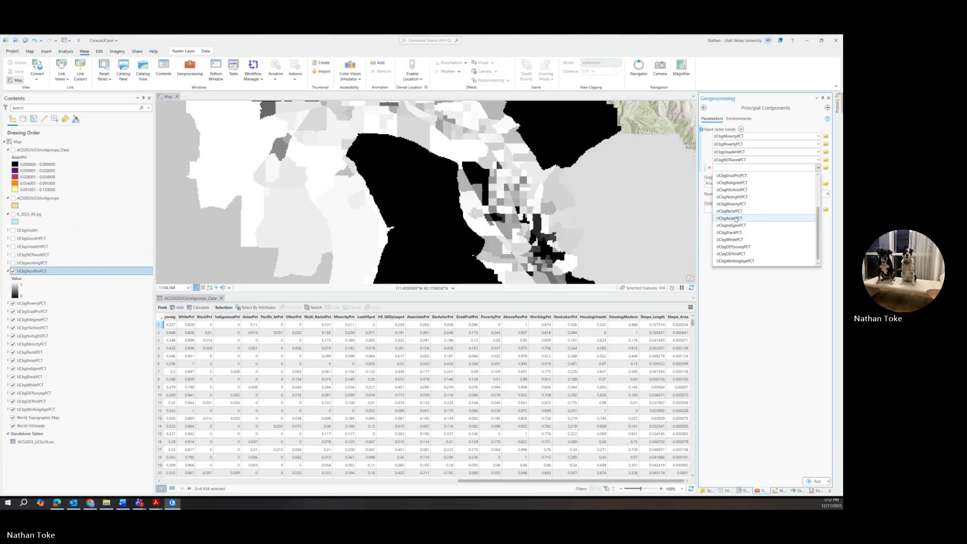
{"action": "left_click", "coordinate": [735, 247]}
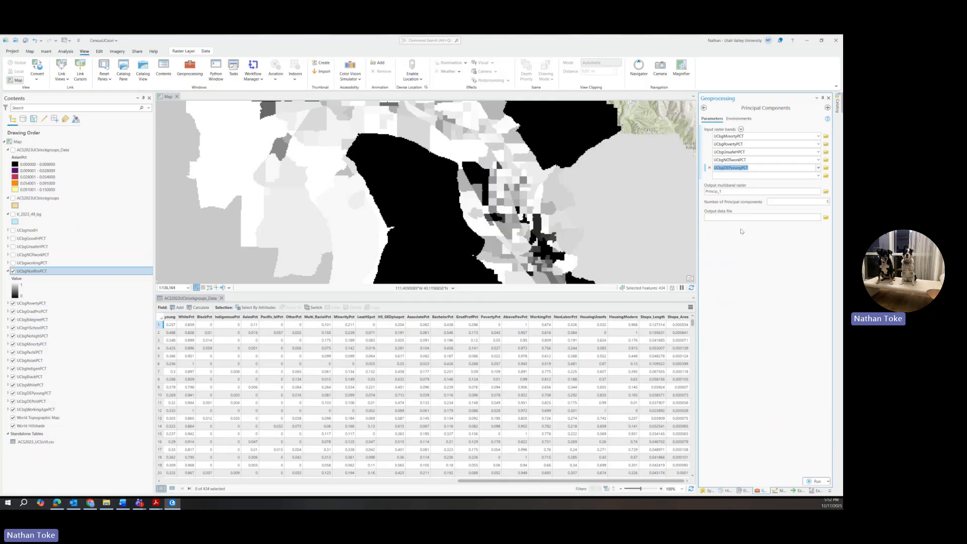
{"action": "left_click", "coordinate": [818, 176]}
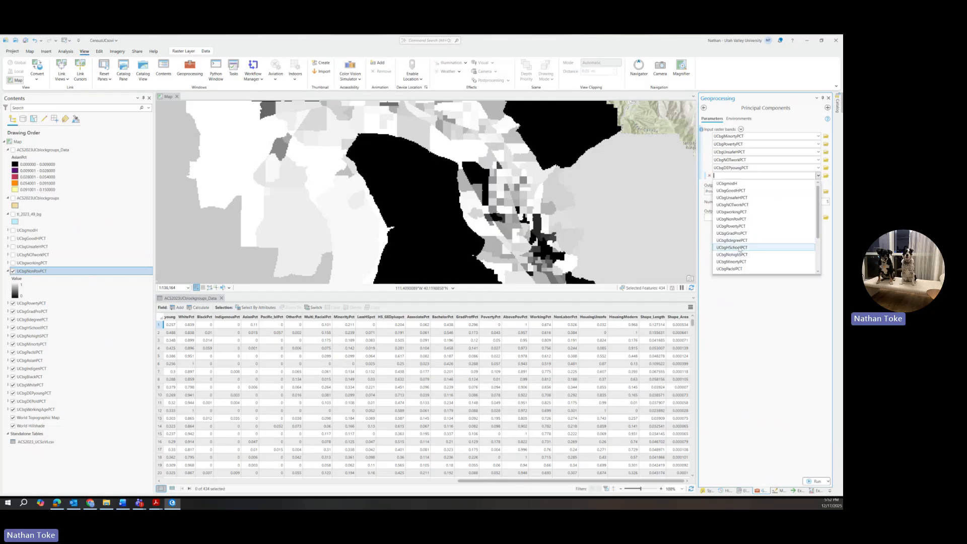
{"action": "scroll", "coordinate": [740, 249], "scroll_direction": "down", "scroll_amount": 3}
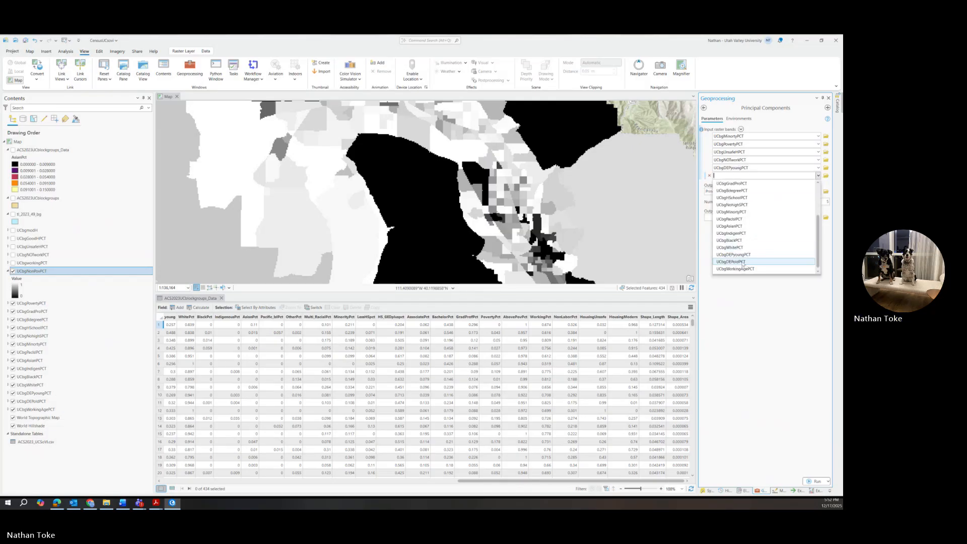
{"action": "left_click", "coordinate": [743, 262]}
Add UCbgNohighSPCT and UCbgBlackPCT as the seventh and eighth input bands.
{"action": "left_click", "coordinate": [819, 184]}
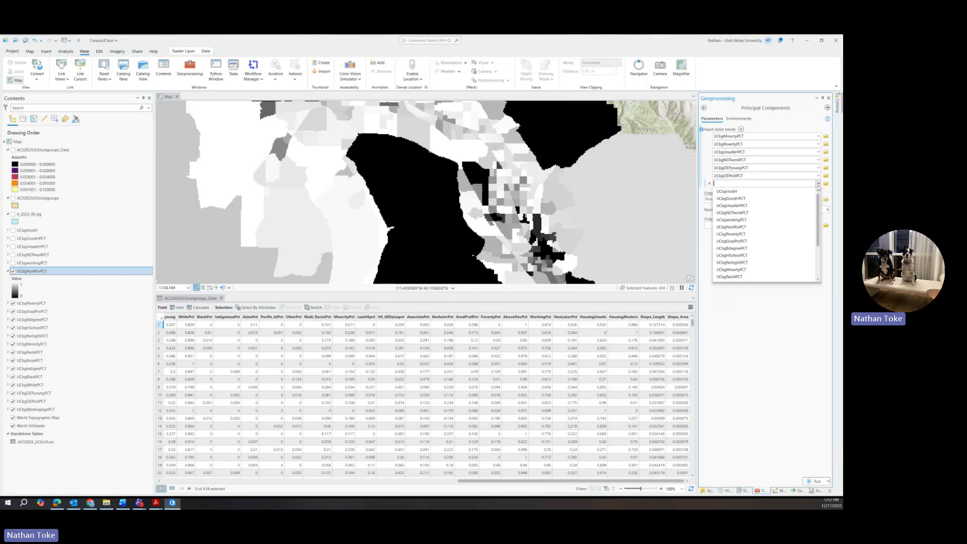
{"action": "scroll", "coordinate": [751, 236], "scroll_direction": "down", "scroll_amount": 1}
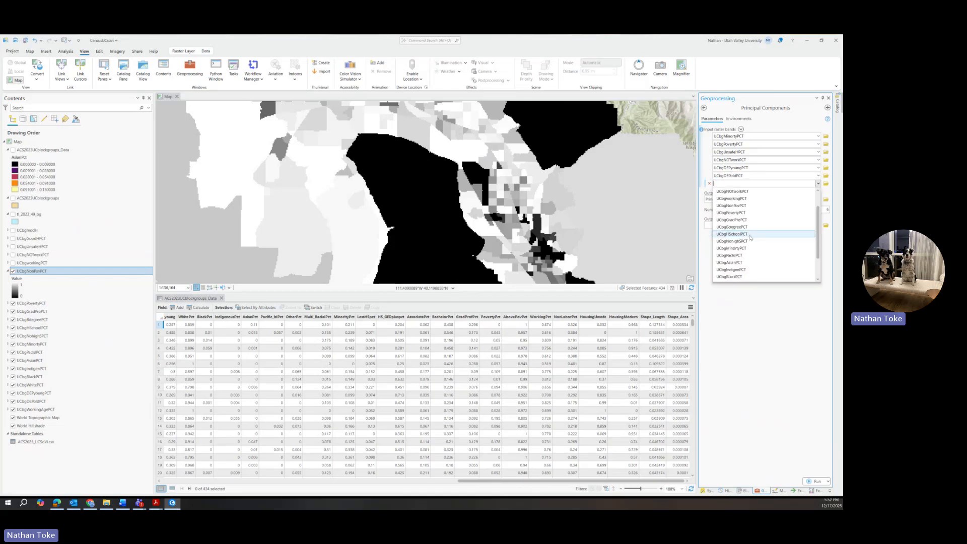
{"action": "scroll", "coordinate": [750, 238], "scroll_direction": "down", "scroll_amount": 2}
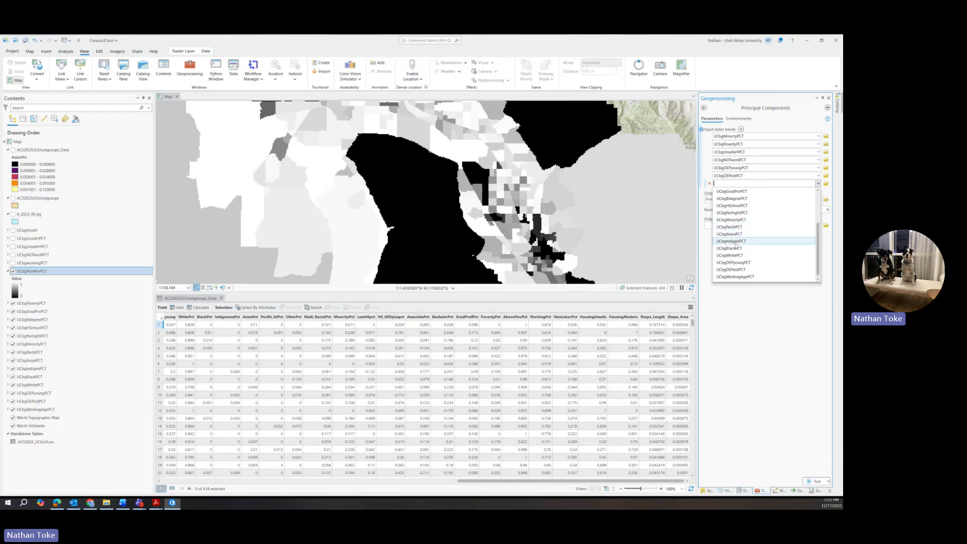
{"action": "scroll", "coordinate": [735, 242], "scroll_direction": "up", "scroll_amount": 3}
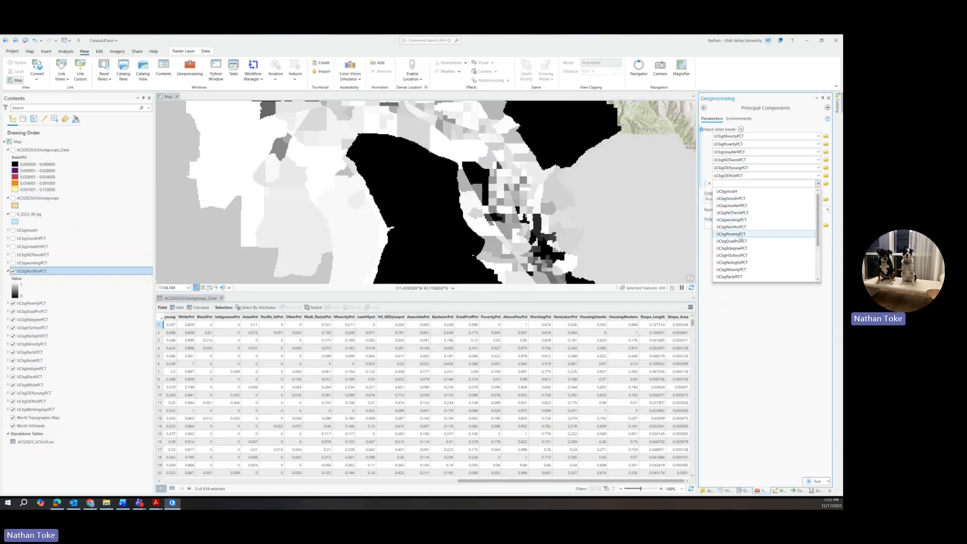
{"action": "left_click", "coordinate": [734, 262]}
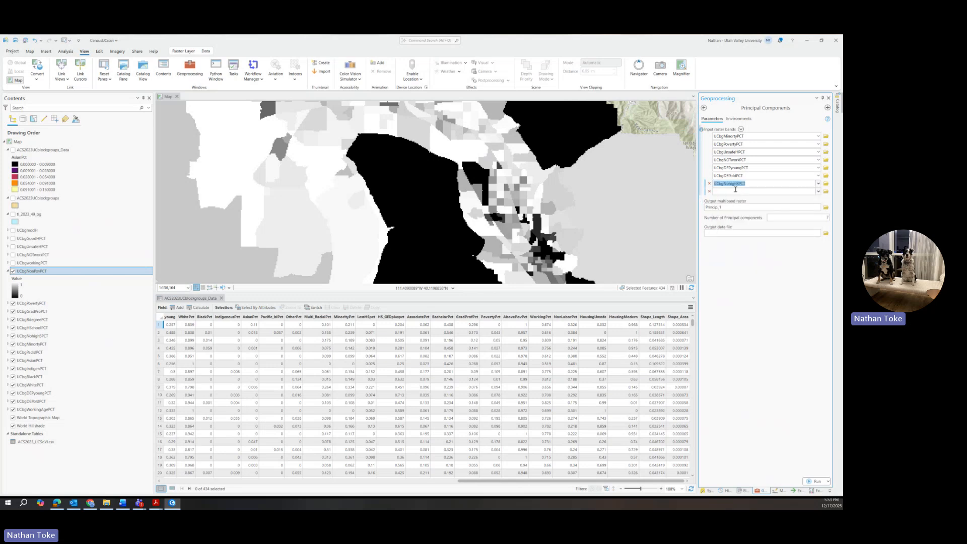
{"action": "left_click", "coordinate": [819, 191]}
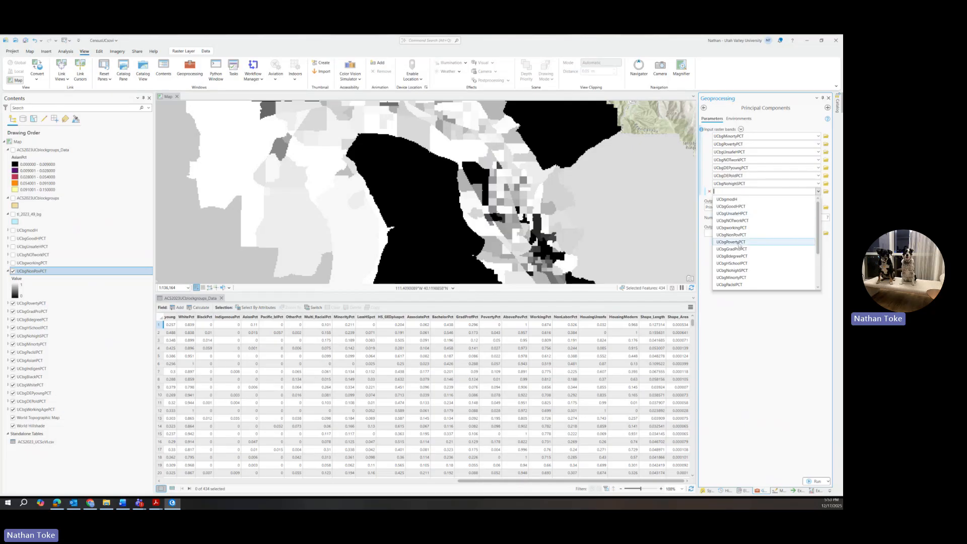
{"action": "scroll", "coordinate": [740, 244], "scroll_direction": "down", "scroll_amount": 3}
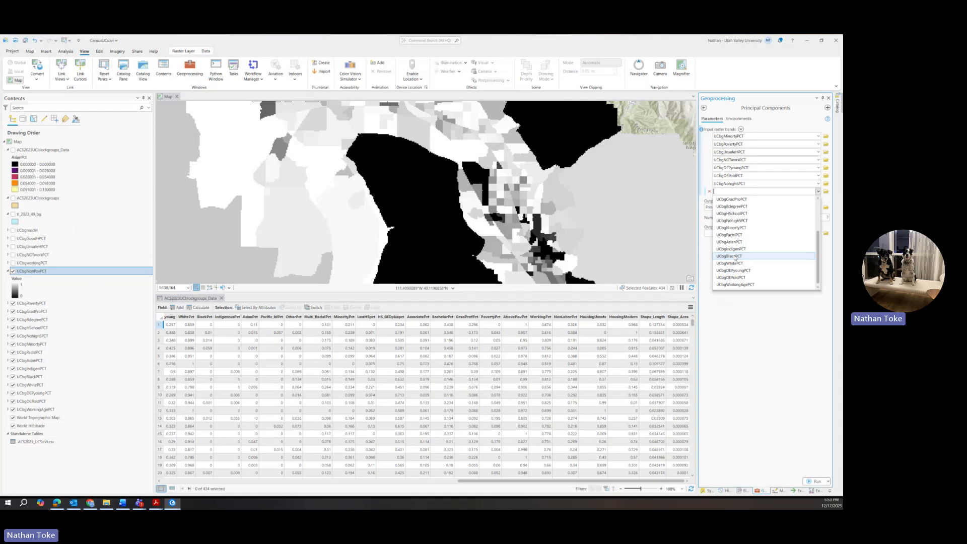
{"action": "left_click", "coordinate": [735, 256]}
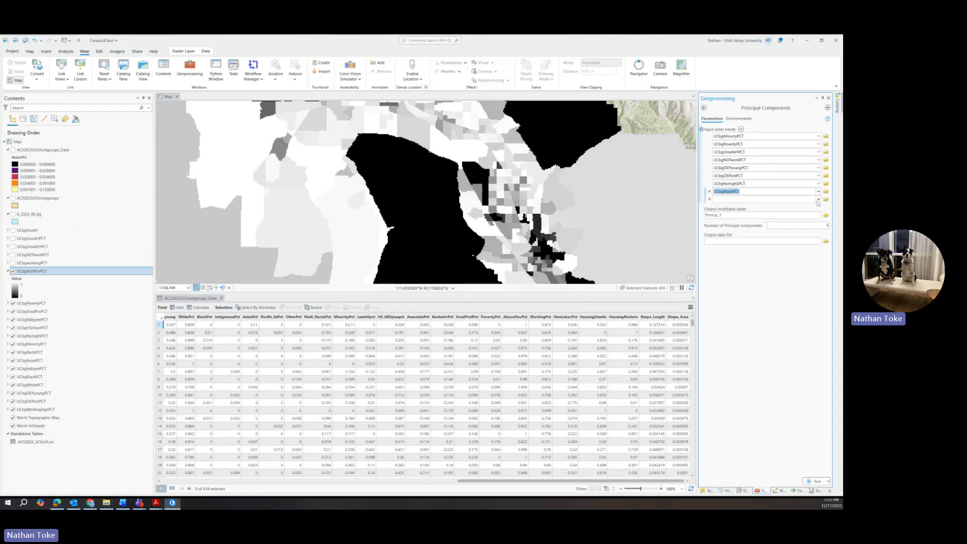
Add UCbgPacIslPCT and UCbgIndigenPCT as further input bands.
{"action": "left_click", "coordinate": [816, 201]}
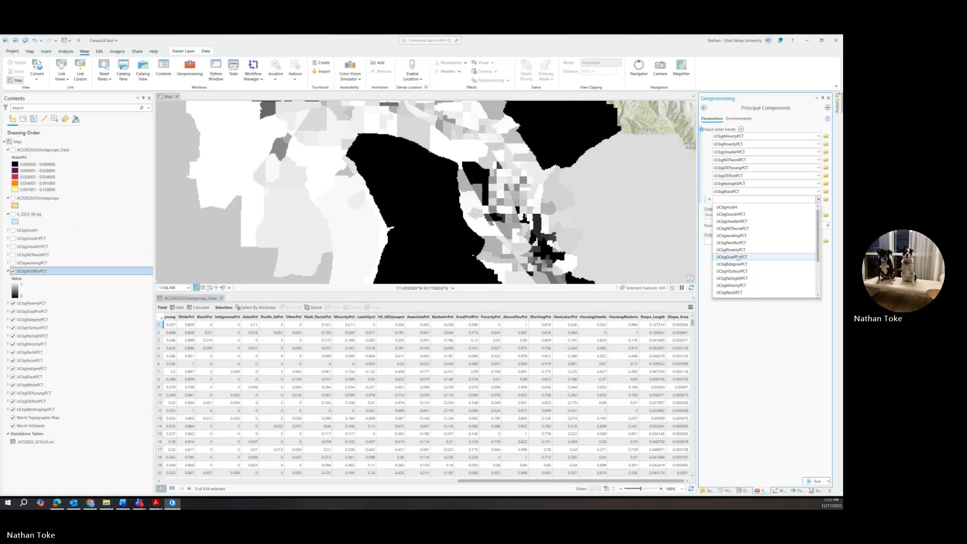
{"action": "scroll", "coordinate": [739, 244], "scroll_direction": "down", "scroll_amount": 2}
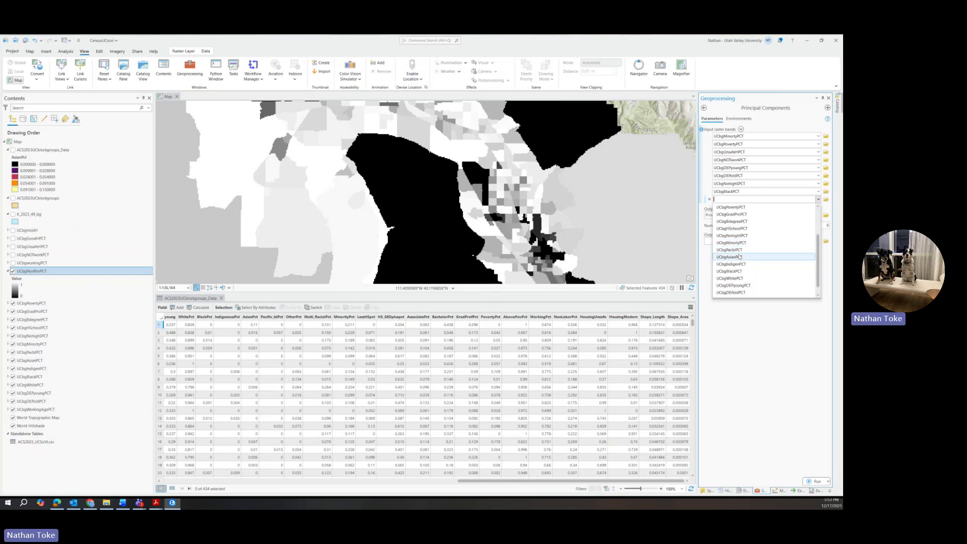
{"action": "left_click", "coordinate": [737, 250]}
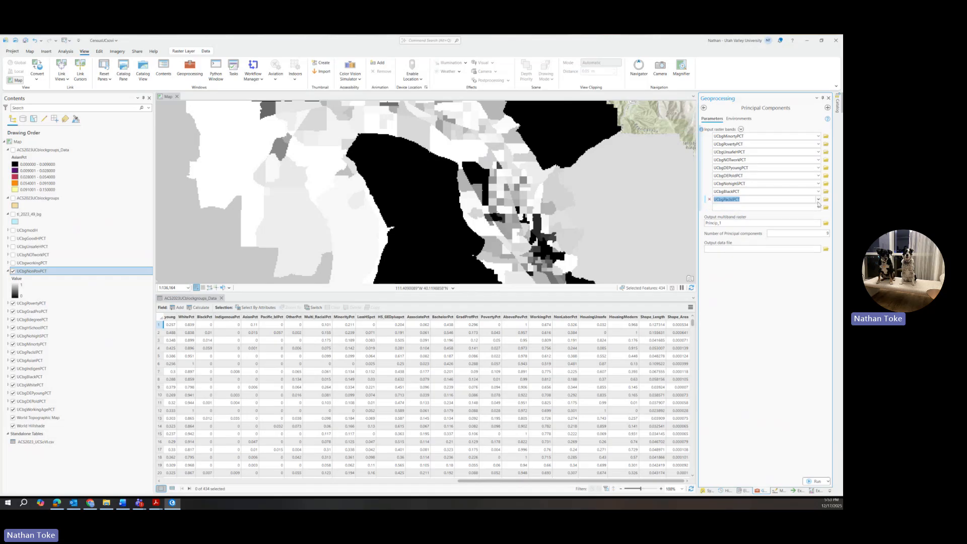
{"action": "left_click", "coordinate": [819, 208]}
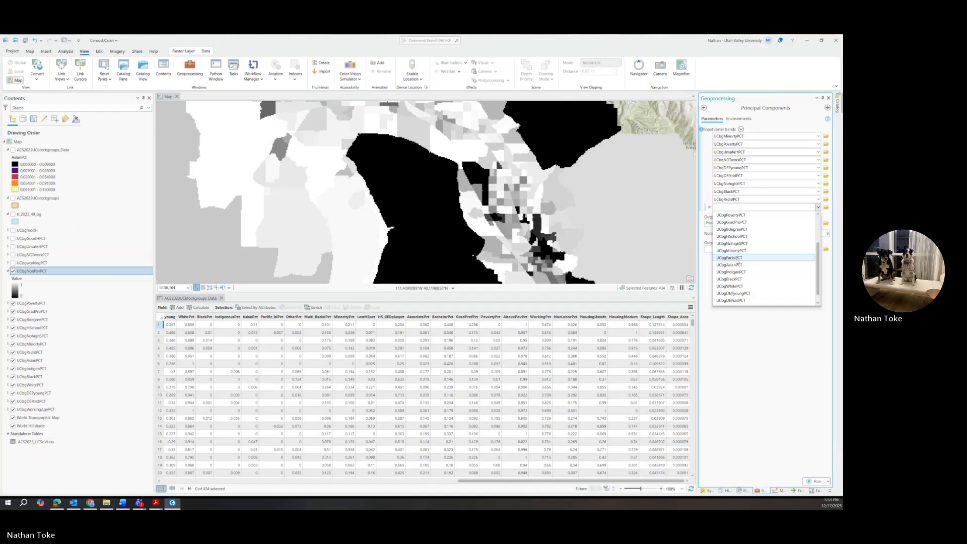
{"action": "scroll", "coordinate": [737, 262], "scroll_direction": "down", "scroll_amount": 3}
{"action": "left_click", "coordinate": [738, 275]}
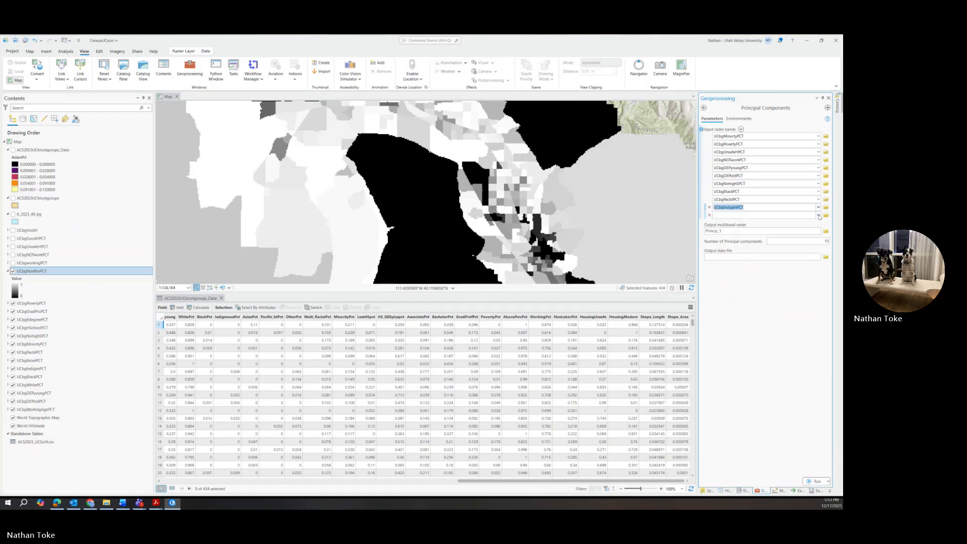
{"action": "left_click", "coordinate": [818, 216]}
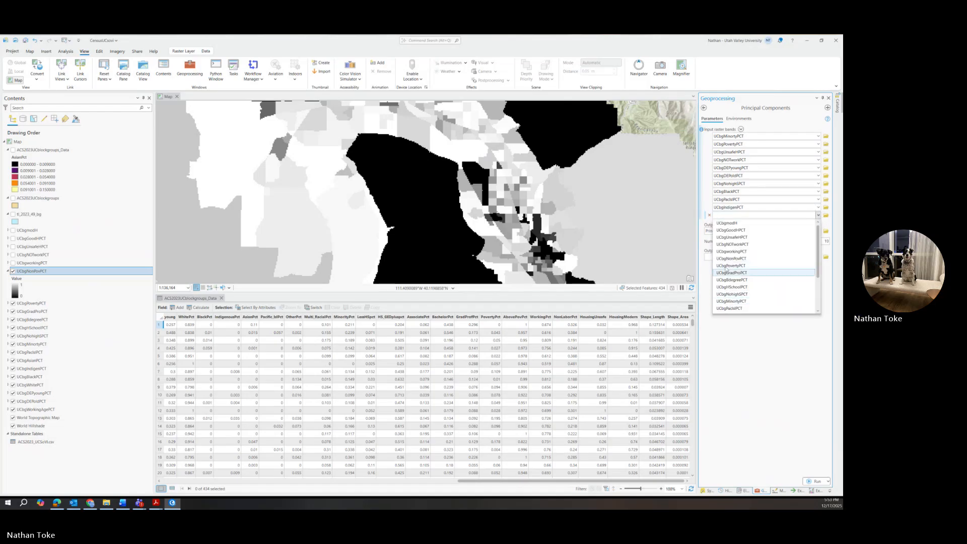
{"action": "scroll", "coordinate": [743, 252], "scroll_direction": "down", "scroll_amount": 2}
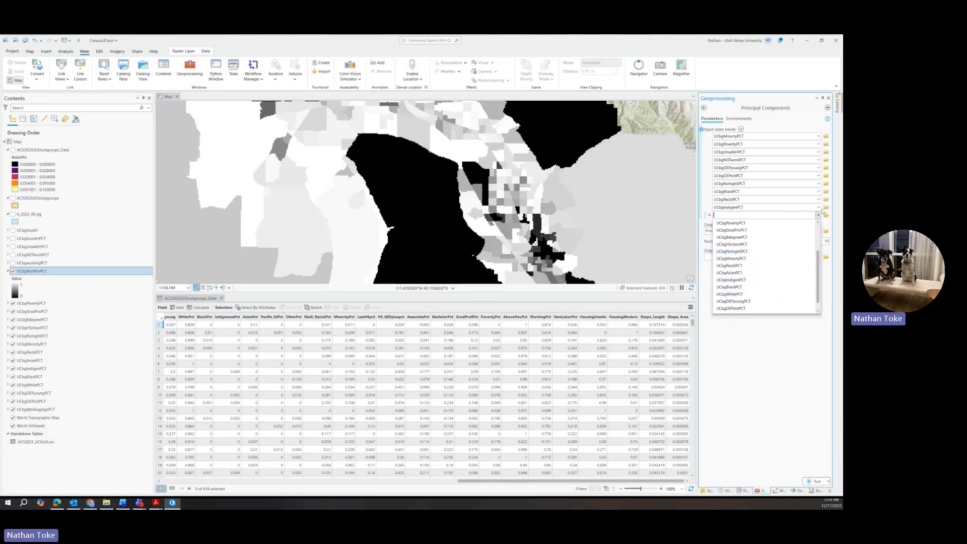
Remove the UCbgIndigenPCT, UCbgPacIslPCT and UCbgBlackPCT bands, leaving seven input bands.
{"action": "left_click", "coordinate": [706, 214]}
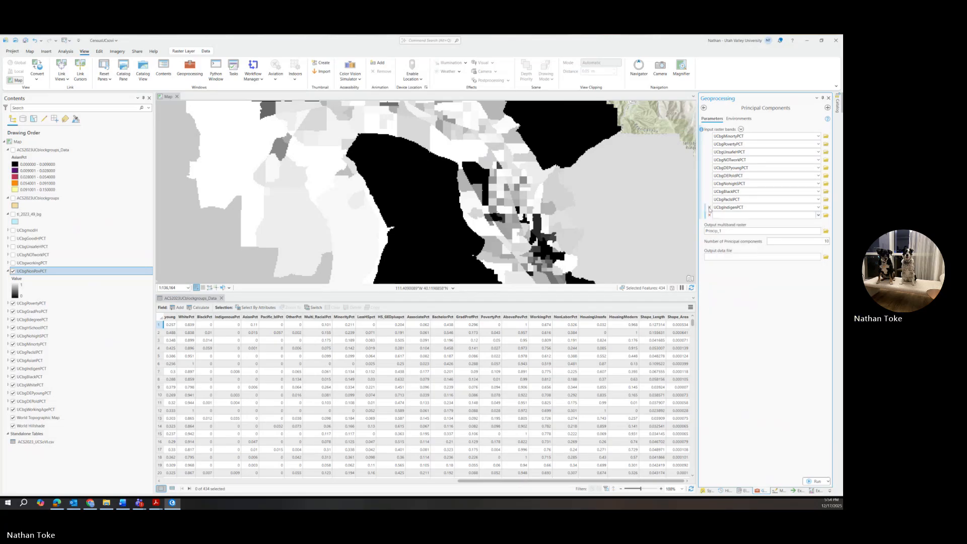
{"action": "left_click", "coordinate": [710, 209]}
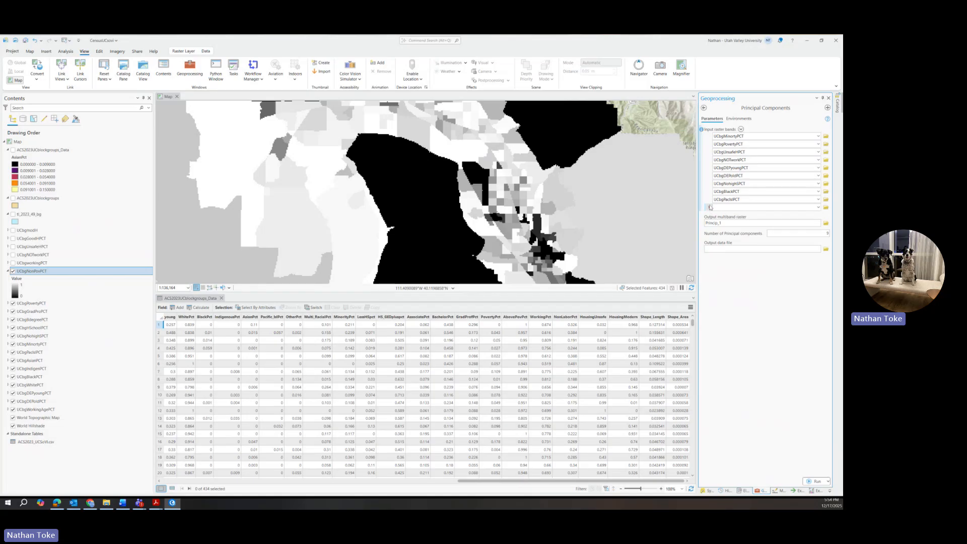
{"action": "left_click", "coordinate": [709, 199]}
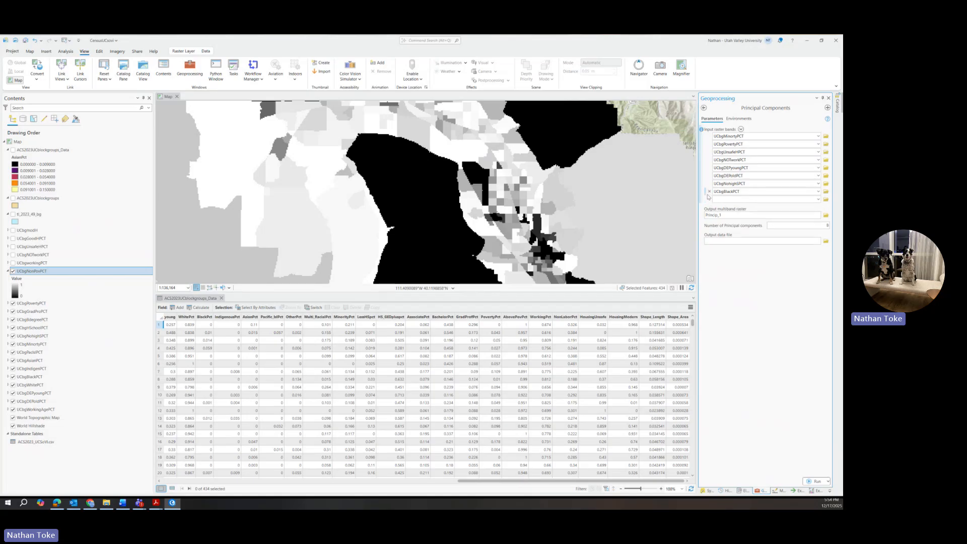
{"action": "left_click", "coordinate": [710, 192]}
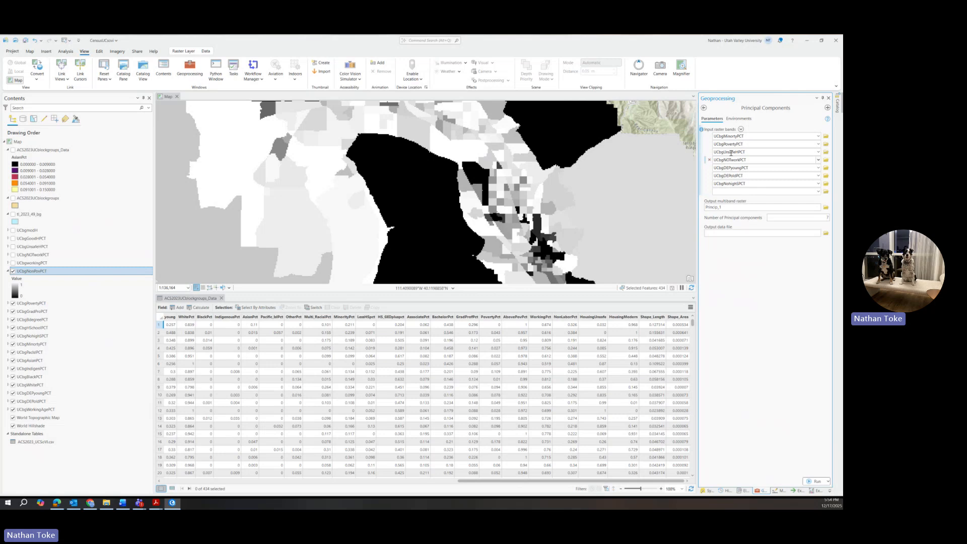
{"action": "left_click", "coordinate": [819, 192]}
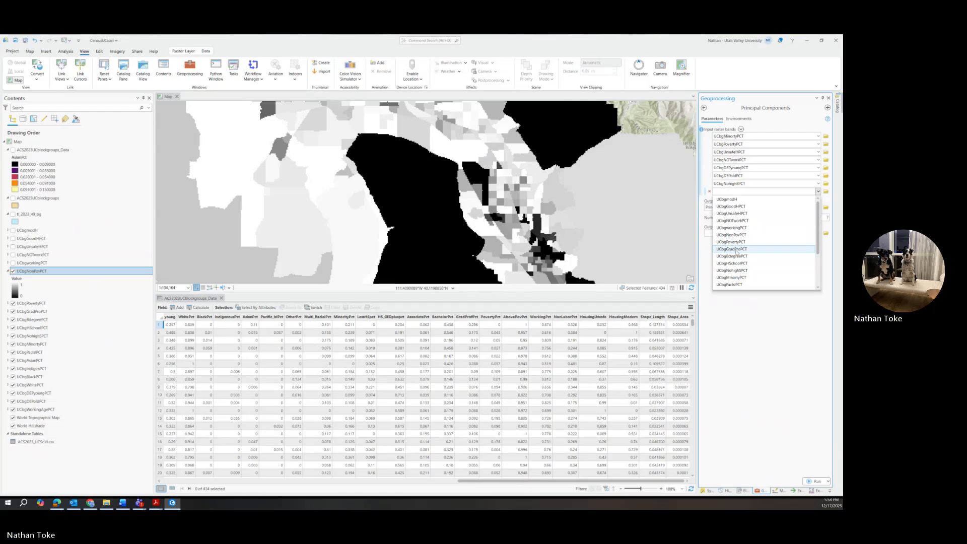
{"action": "scroll", "coordinate": [737, 271], "scroll_direction": "down", "scroll_amount": 2}
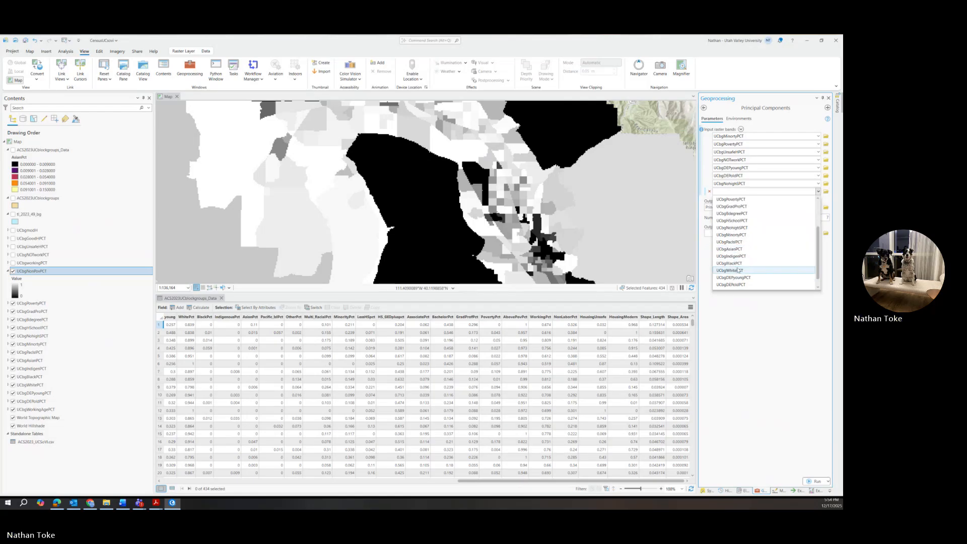
{"action": "scroll", "coordinate": [737, 271], "scroll_direction": "down", "scroll_amount": 1}
{"action": "left_click", "coordinate": [800, 322]}
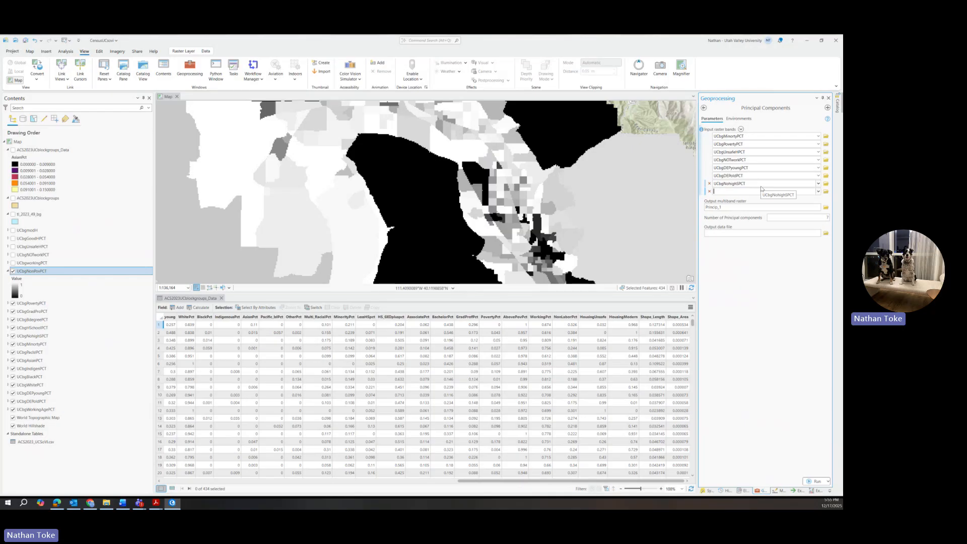
Rename the output multiband raster from Princip_1 to PCA_UCbg_socvul.
{"action": "left_click", "coordinate": [739, 207]}
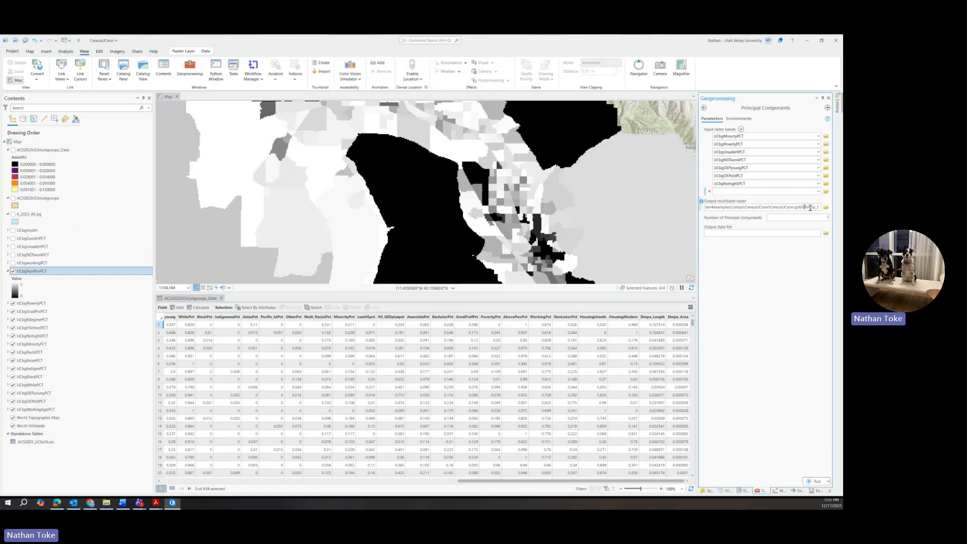
{"action": "double_click", "coordinate": [810, 207]}
{"action": "type", "text": "PCA_UC"}
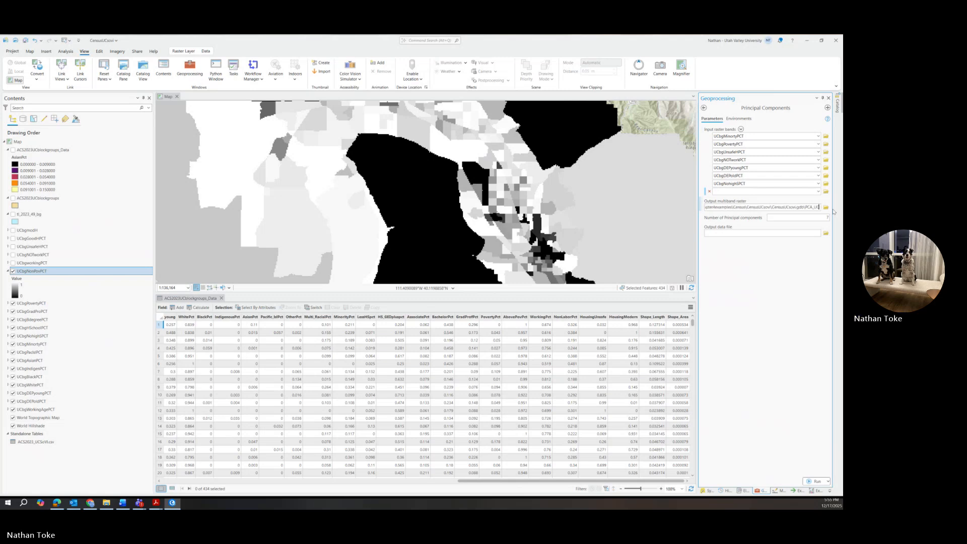
{"action": "type", "text": "bg_"}
{"action": "type", "text": "sov"}
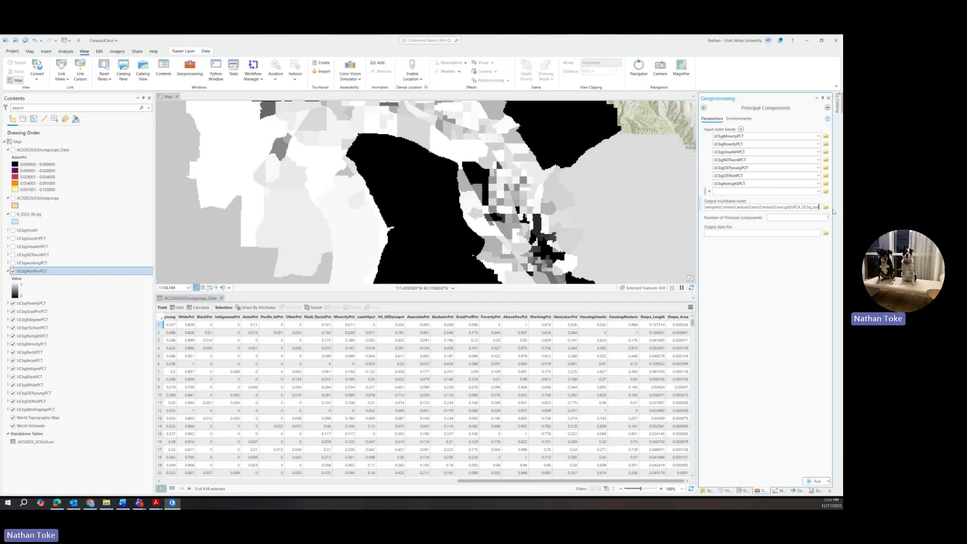
{"action": "type", "text": "vul"}
Name the output data file PCA_sovidata and run Principal Components.
{"action": "left_click", "coordinate": [736, 233]}
{"action": "type", "text": "PCA_"}
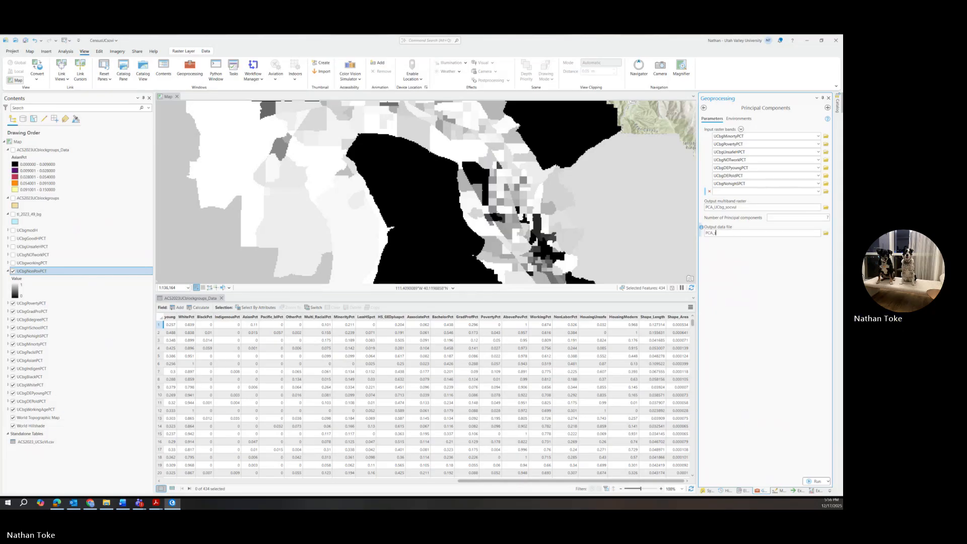
{"action": "type", "text": "socv"}
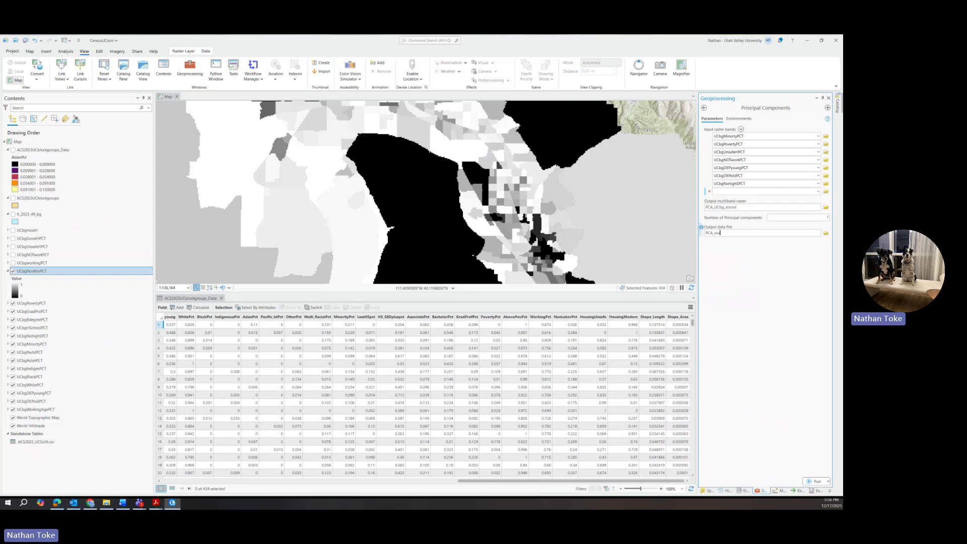
{"action": "type", "text": "idata"}
{"action": "left_click", "coordinate": [816, 482]}
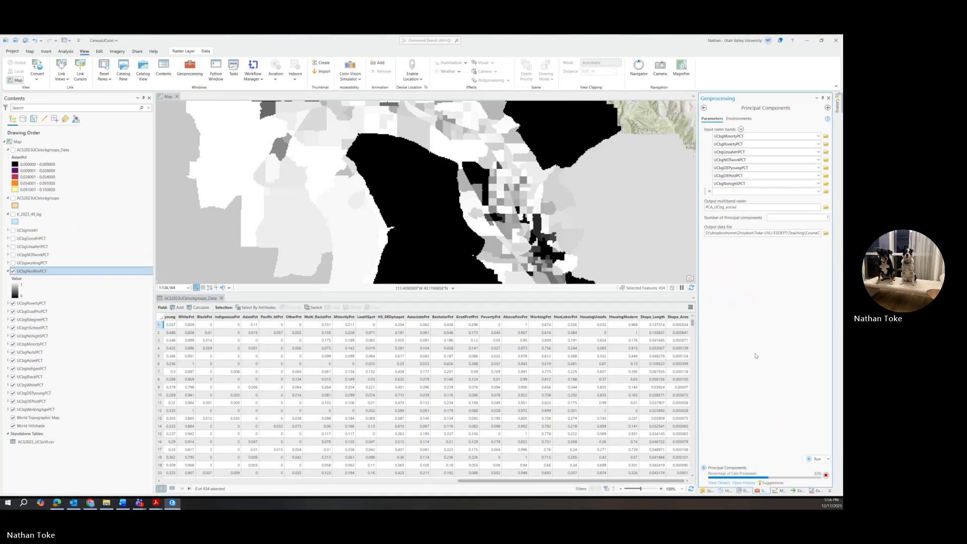
Close the attribute table and drag PCA_UCbg_socvul to the top of the Contents list.
{"action": "left_click", "coordinate": [209, 298]}
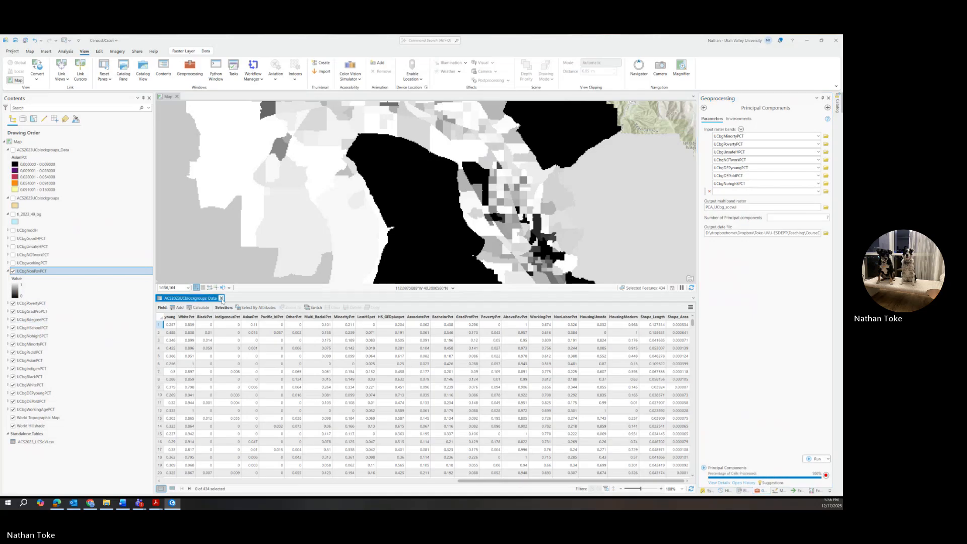
{"action": "left_click", "coordinate": [221, 298]}
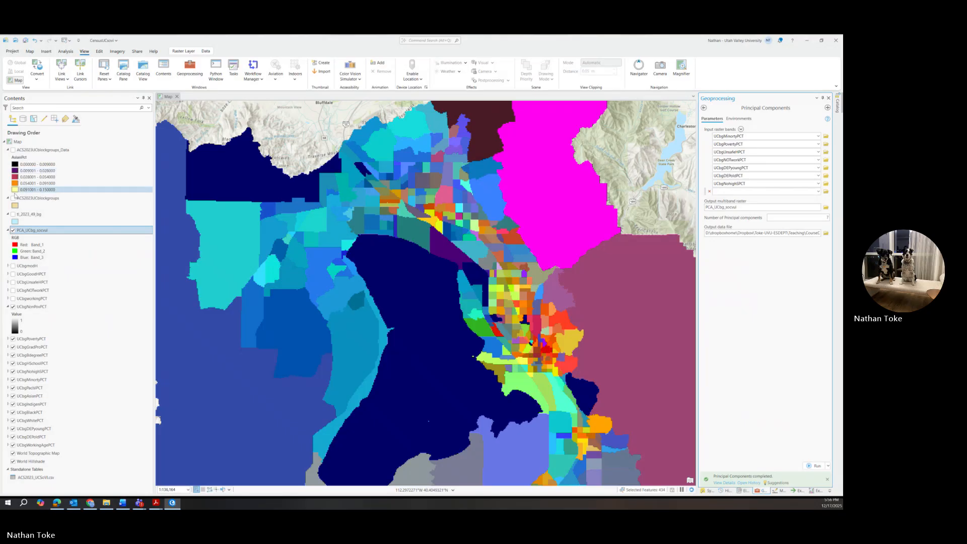
{"action": "left_click_drag", "start_coordinate": [23, 232], "coordinate": [43, 149]}
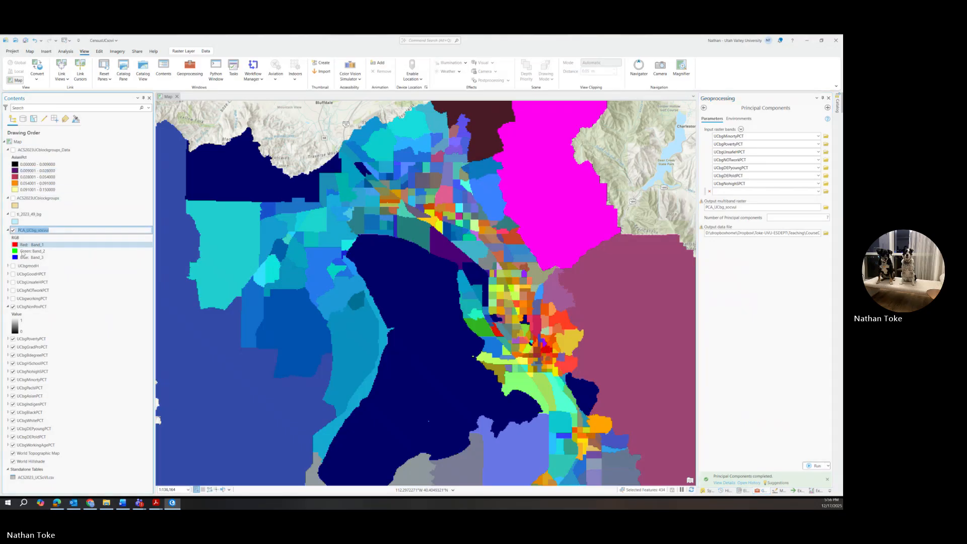
{"action": "left_click", "coordinate": [36, 243]}
{"action": "left_click_drag", "start_coordinate": [36, 232], "coordinate": [8, 151]}
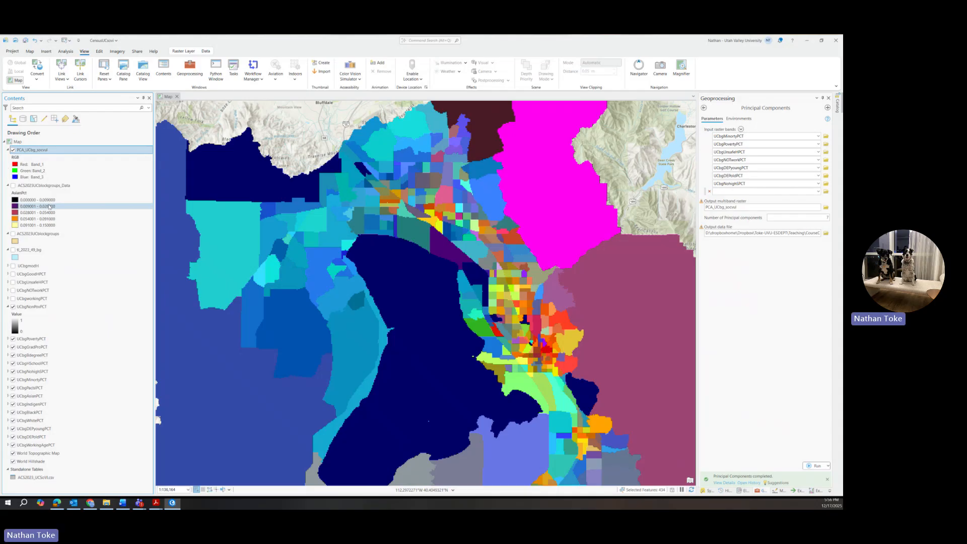
Switch PCA_UCbg_socvul's symbology to a Standard Deviation stretch and apply a new standard-deviation count.
{"action": "right_click", "coordinate": [33, 154]}
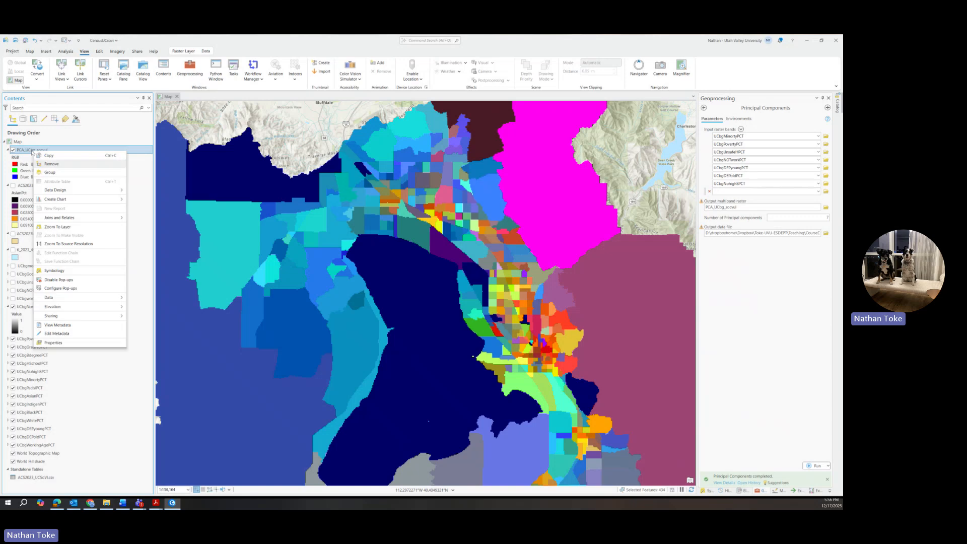
{"action": "left_click", "coordinate": [48, 268]}
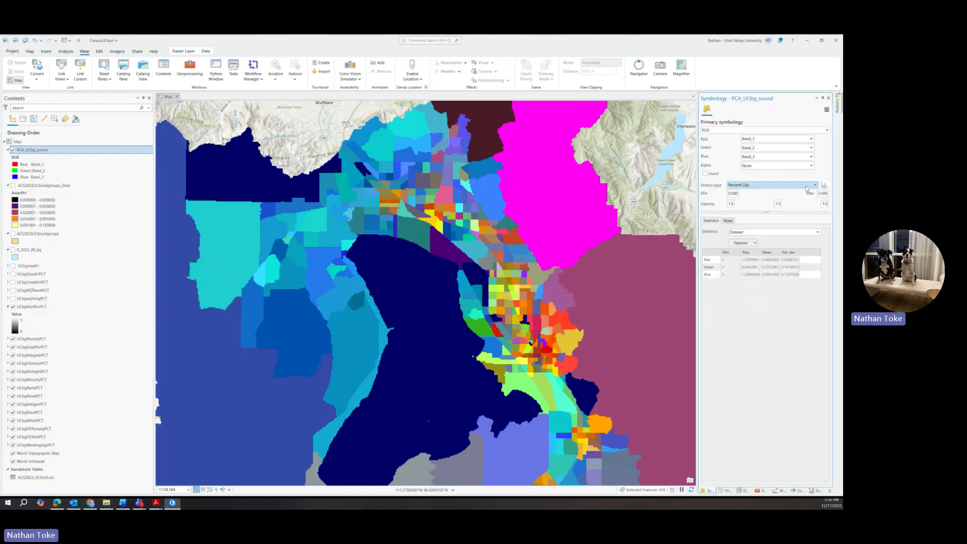
{"action": "left_click", "coordinate": [769, 185]}
{"action": "left_click", "coordinate": [762, 256]}
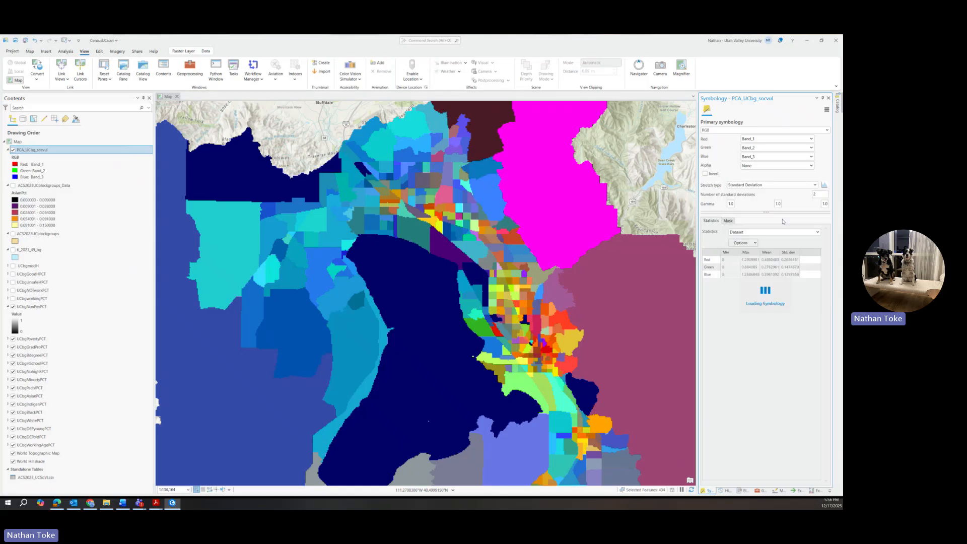
{"action": "left_click_drag", "start_coordinate": [818, 194], "coordinate": [810, 196]}
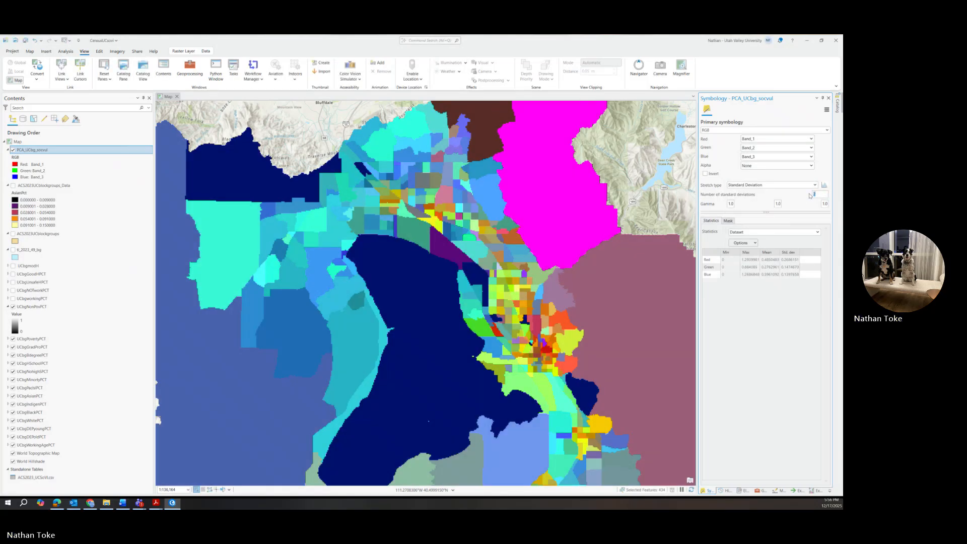
{"action": "key", "text": "Return"}
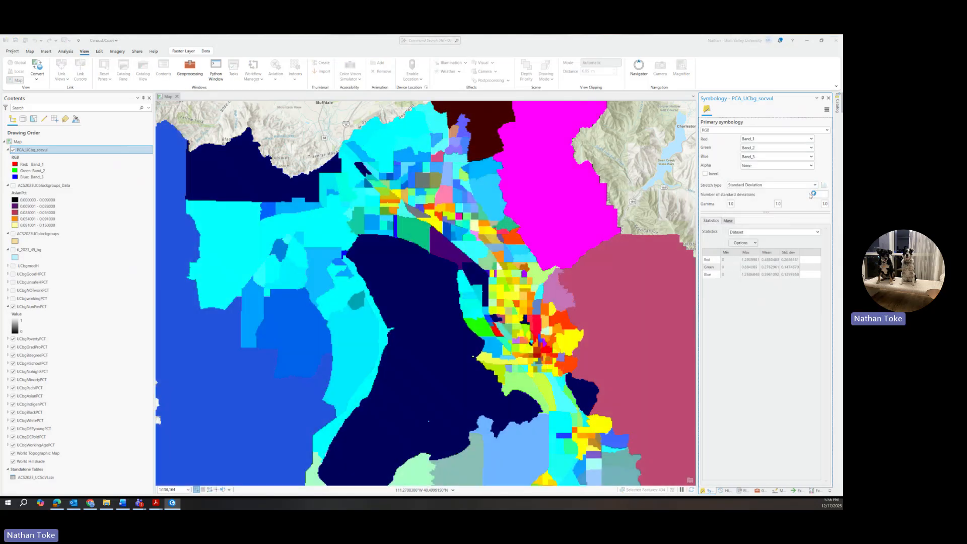
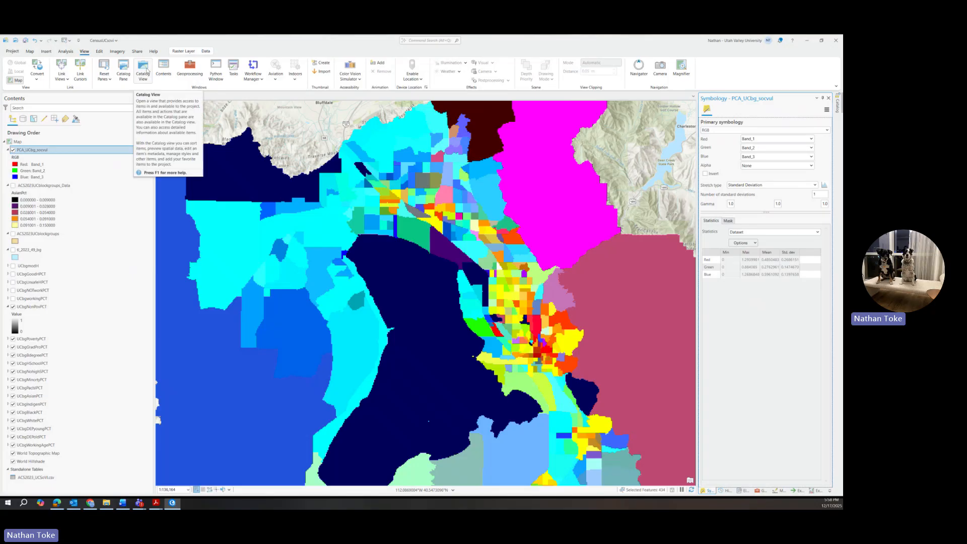
From the Catalog's project folder, open PCA_sovidata.TXT as a table.
{"action": "left_click", "coordinate": [124, 69]}
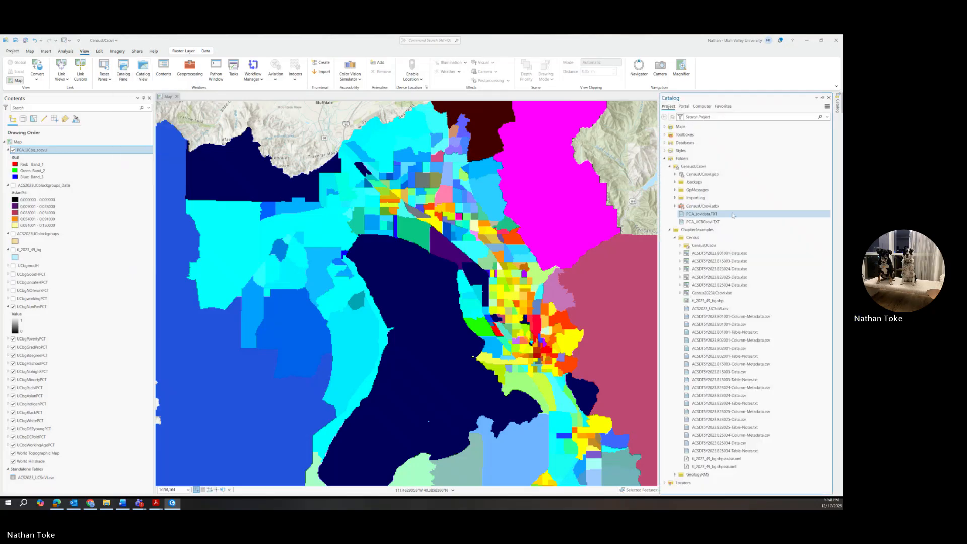
{"action": "right_click", "coordinate": [706, 215]}
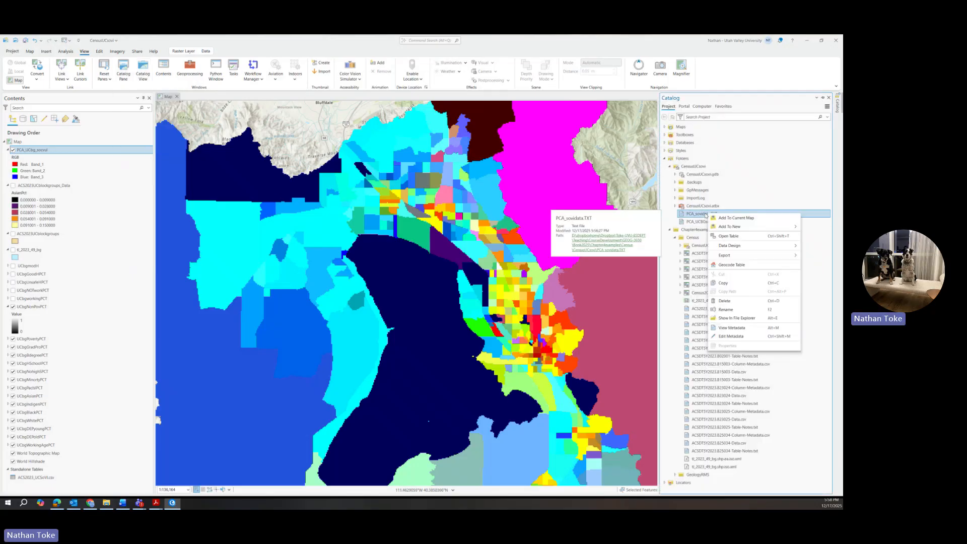
{"action": "left_click", "coordinate": [726, 238]}
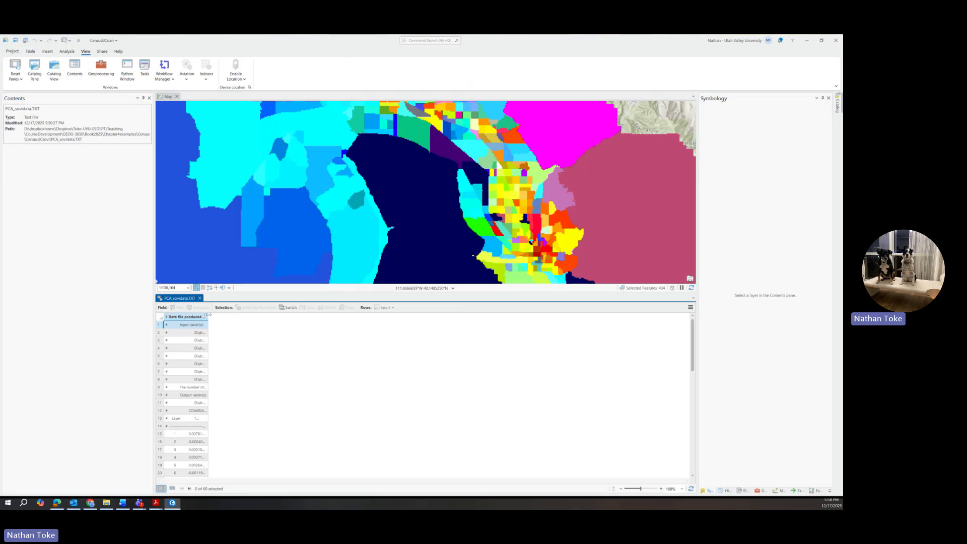
Widen the table's first column and read through the covariance and correlation matrices of the 7 inputs.
{"action": "left_click_drag", "start_coordinate": [207, 317], "coordinate": [538, 333]}
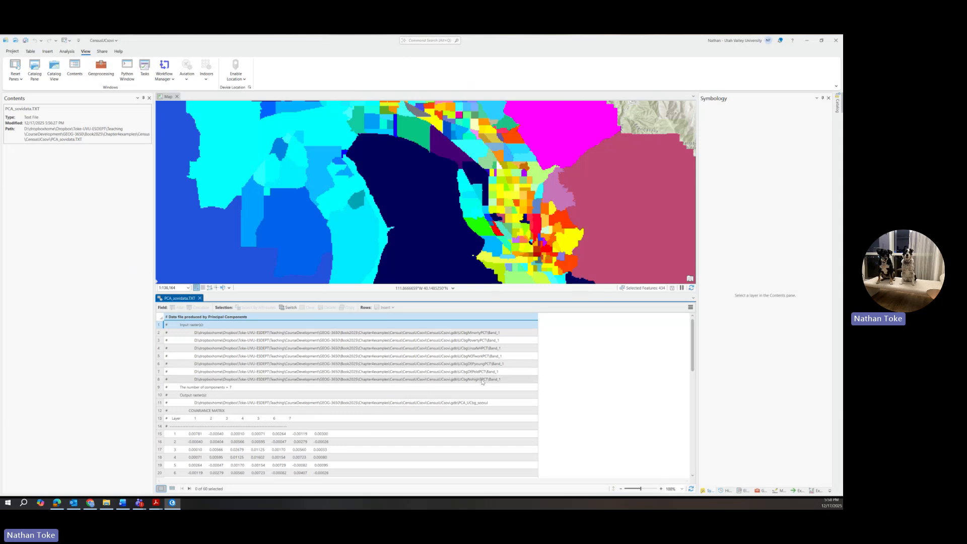
{"action": "scroll", "coordinate": [482, 381], "scroll_direction": "down", "scroll_amount": 3}
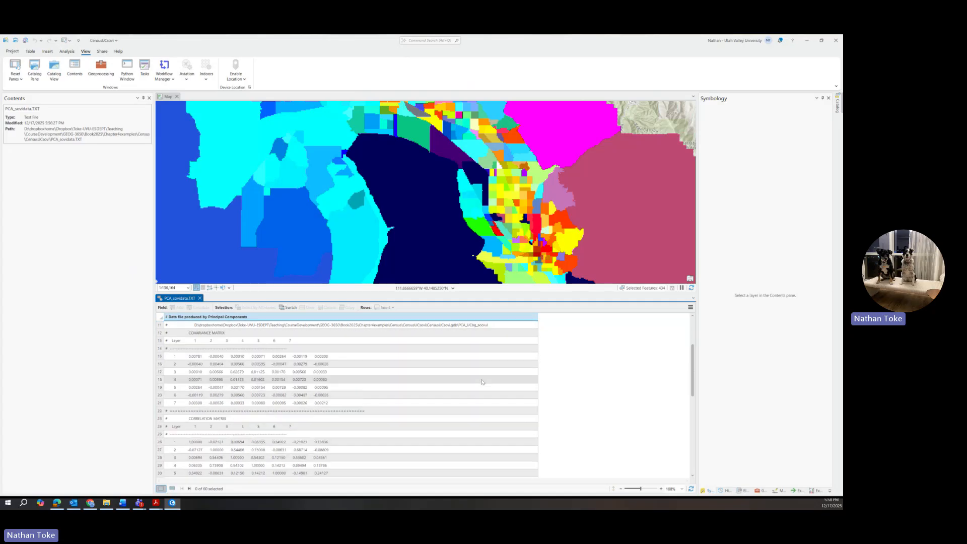
{"action": "scroll", "coordinate": [482, 381], "scroll_direction": "down", "scroll_amount": 3}
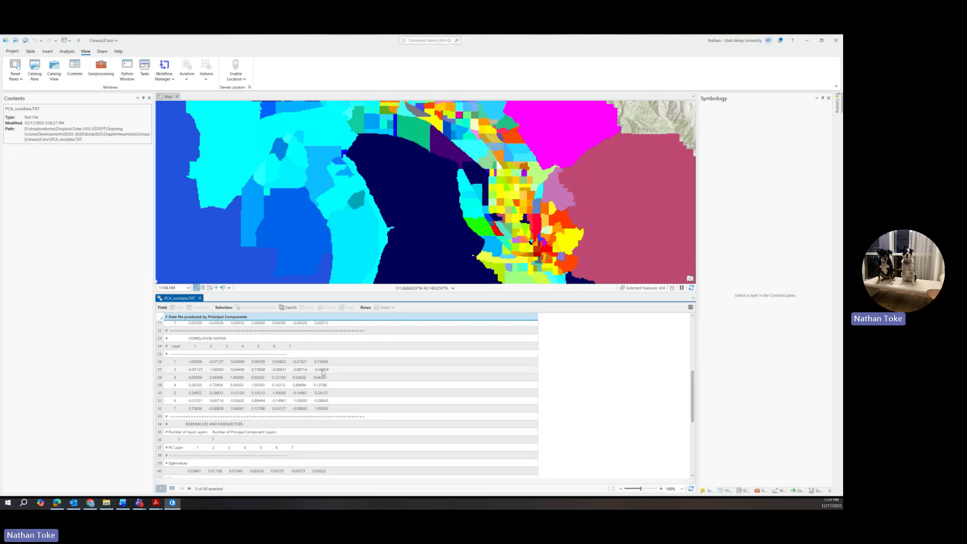
{"action": "scroll", "coordinate": [323, 373], "scroll_direction": "up", "scroll_amount": 7}
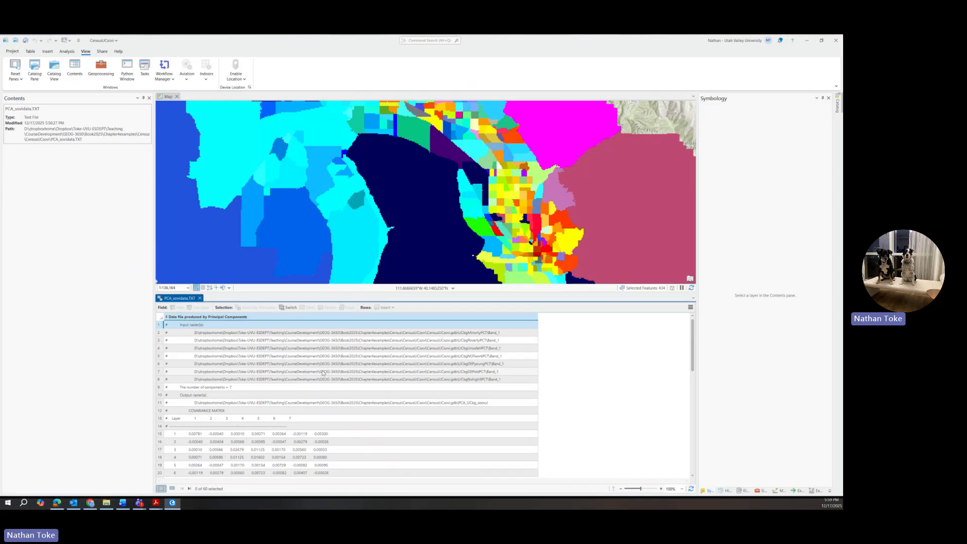
{"action": "scroll", "coordinate": [323, 373], "scroll_direction": "down", "scroll_amount": 2}
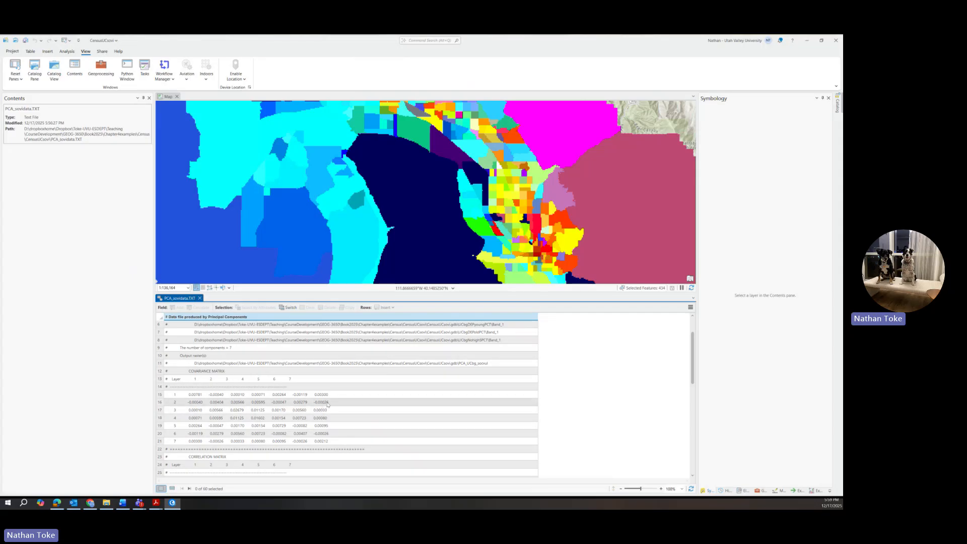
{"action": "scroll", "coordinate": [330, 407], "scroll_direction": "down", "scroll_amount": 5}
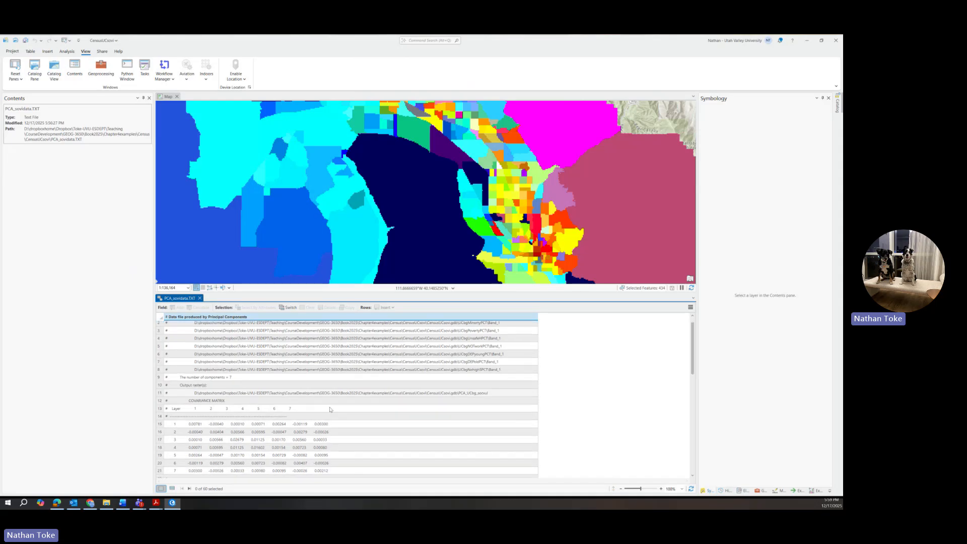
{"action": "scroll", "coordinate": [330, 409], "scroll_direction": "down", "scroll_amount": 4}
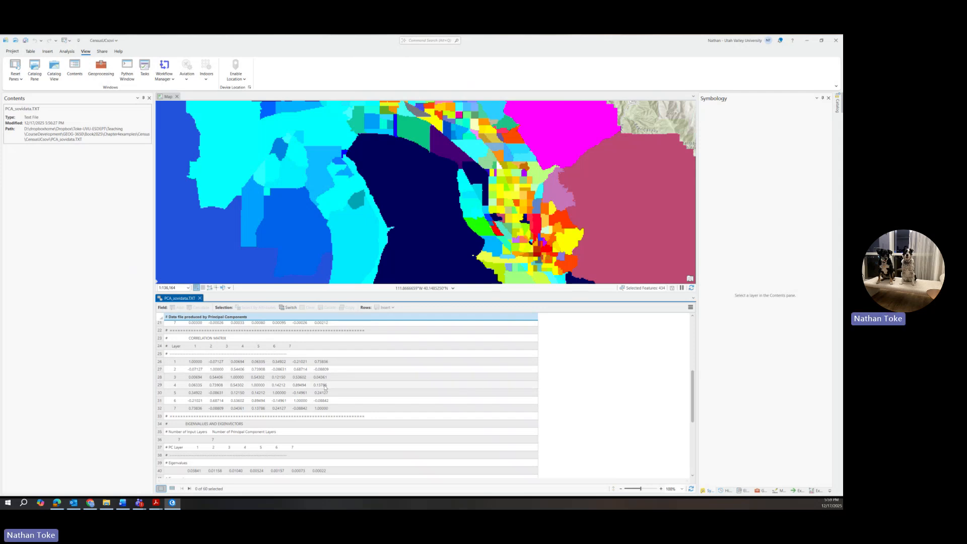
{"action": "scroll", "coordinate": [325, 386], "scroll_direction": "up", "scroll_amount": 7}
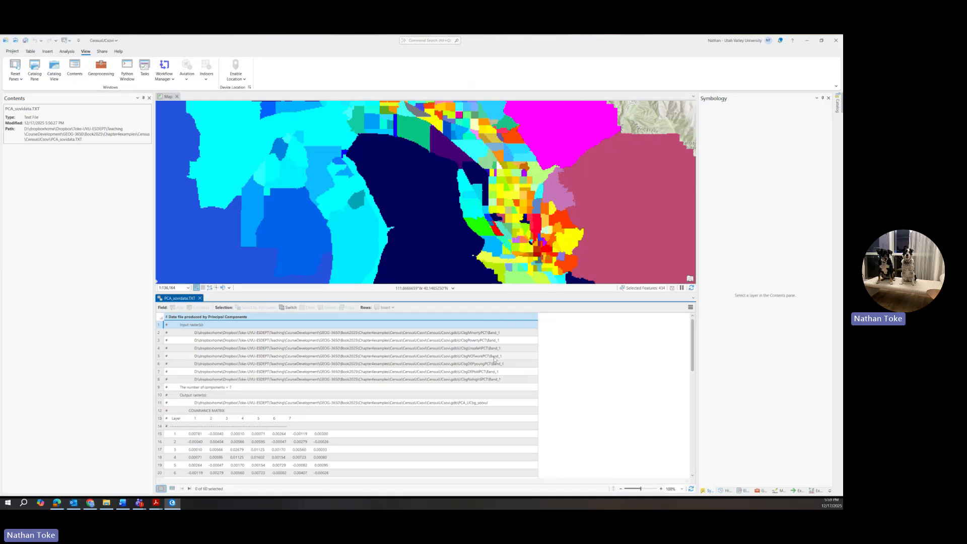
{"action": "scroll", "coordinate": [495, 360], "scroll_direction": "down", "scroll_amount": 3}
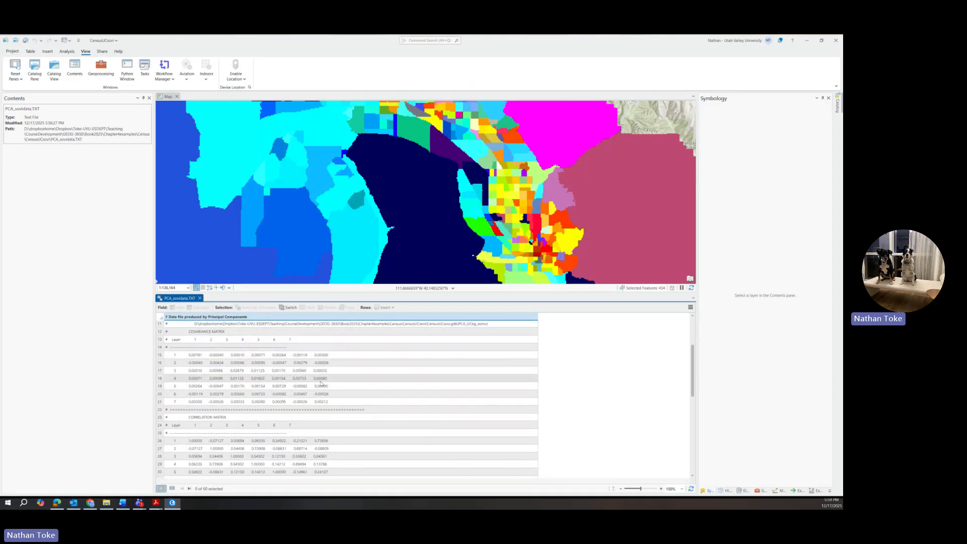
{"action": "scroll", "coordinate": [321, 382], "scroll_direction": "down", "scroll_amount": 5}
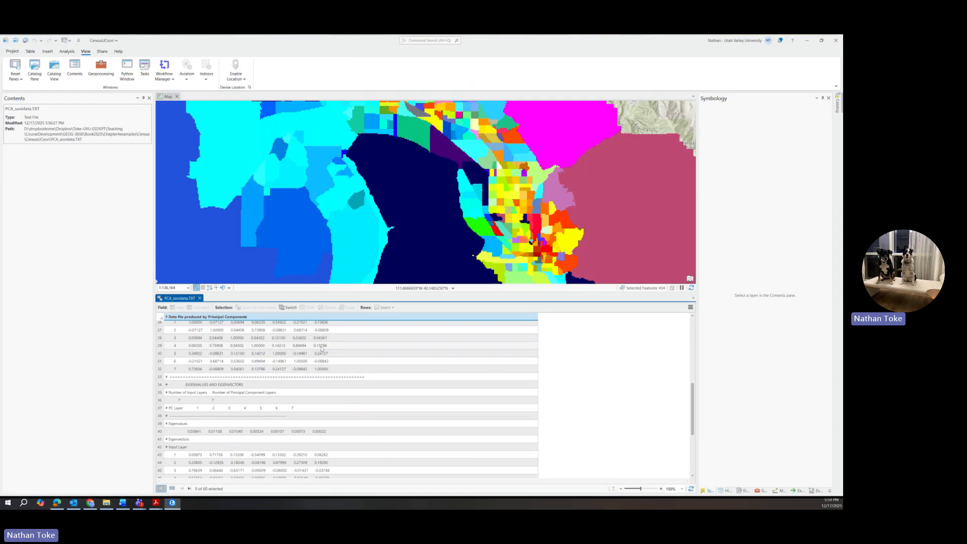
{"action": "scroll", "coordinate": [325, 356], "scroll_direction": "up", "scroll_amount": 8}
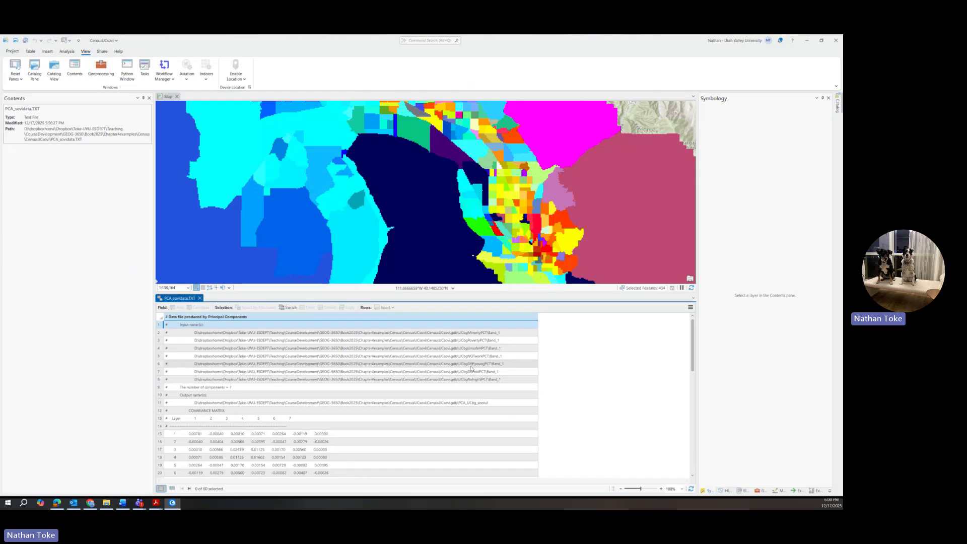
{"action": "scroll", "coordinate": [472, 369], "scroll_direction": "down", "scroll_amount": 7}
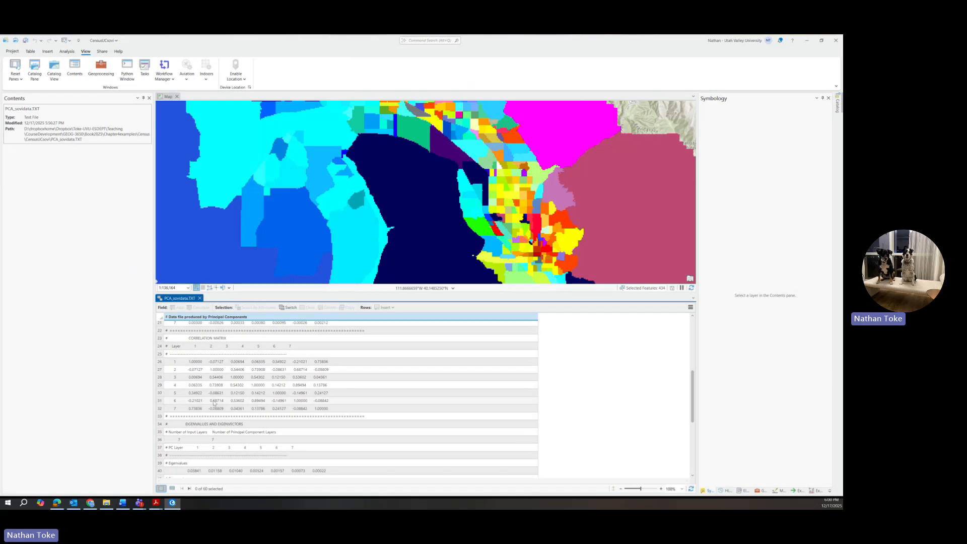
{"action": "scroll", "coordinate": [216, 403], "scroll_direction": "up", "scroll_amount": 7}
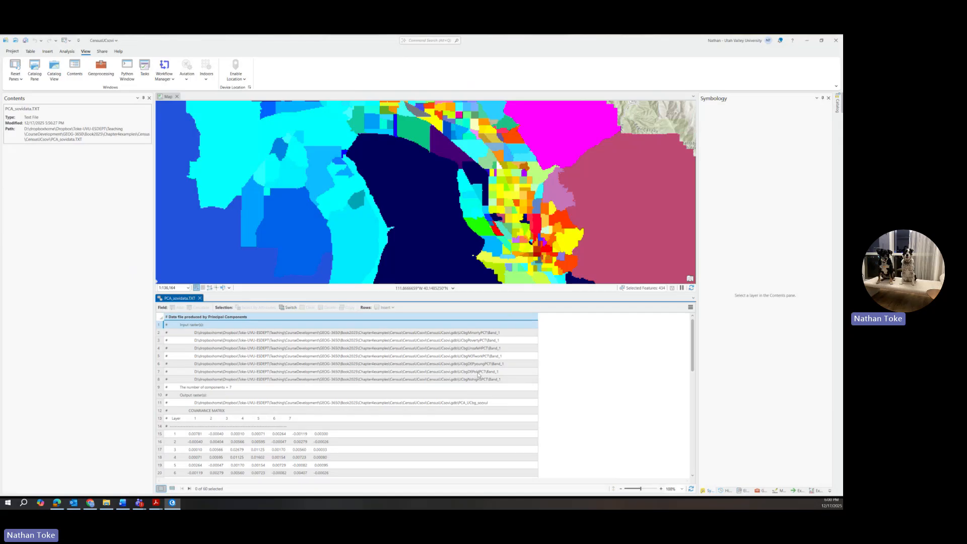
{"action": "scroll", "coordinate": [356, 341], "scroll_direction": "down", "scroll_amount": 2}
{"action": "scroll", "coordinate": [214, 434], "scroll_direction": "down", "scroll_amount": 5}
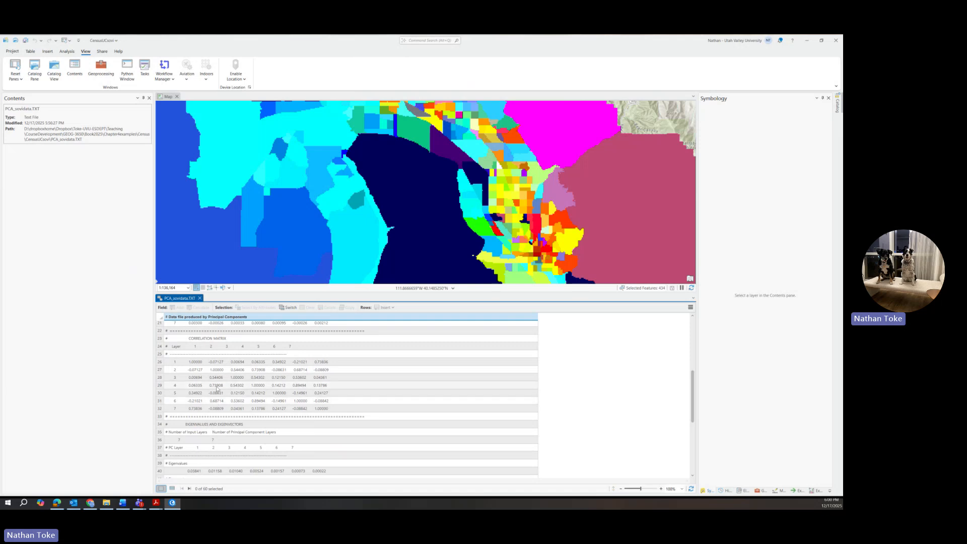
{"action": "scroll", "coordinate": [217, 388], "scroll_direction": "up", "scroll_amount": 7}
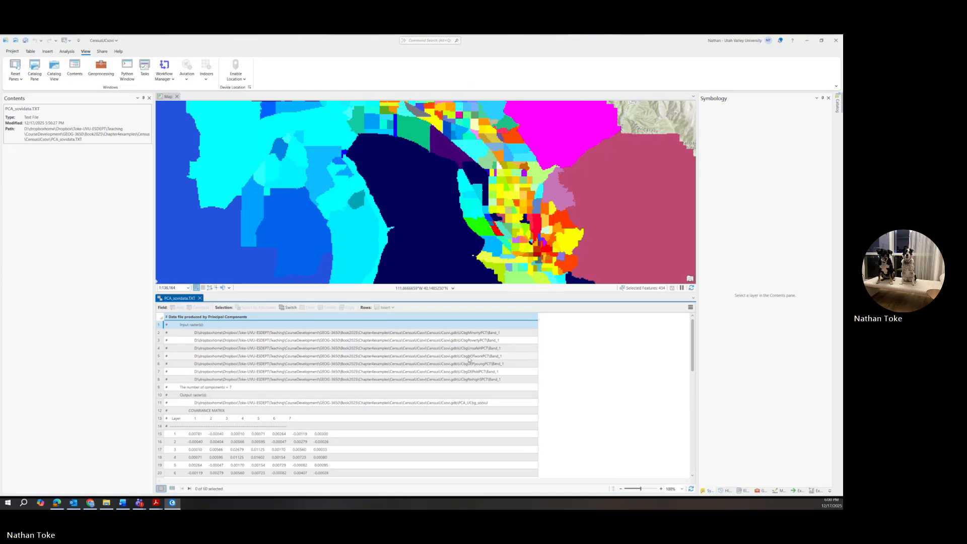
{"action": "scroll", "coordinate": [217, 391], "scroll_direction": "down", "scroll_amount": 7}
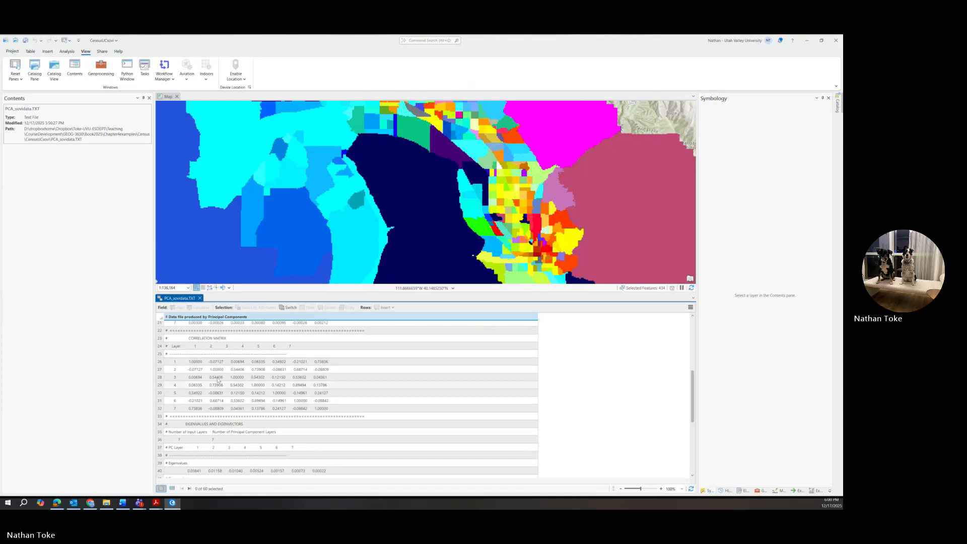
{"action": "scroll", "coordinate": [472, 389], "scroll_direction": "up", "scroll_amount": 7}
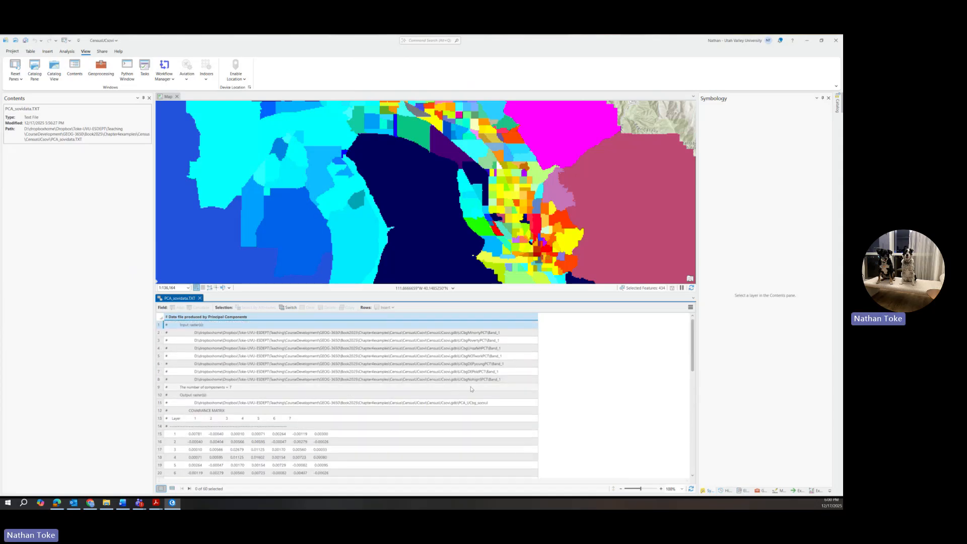
{"action": "scroll", "coordinate": [476, 351], "scroll_direction": "down", "scroll_amount": 7}
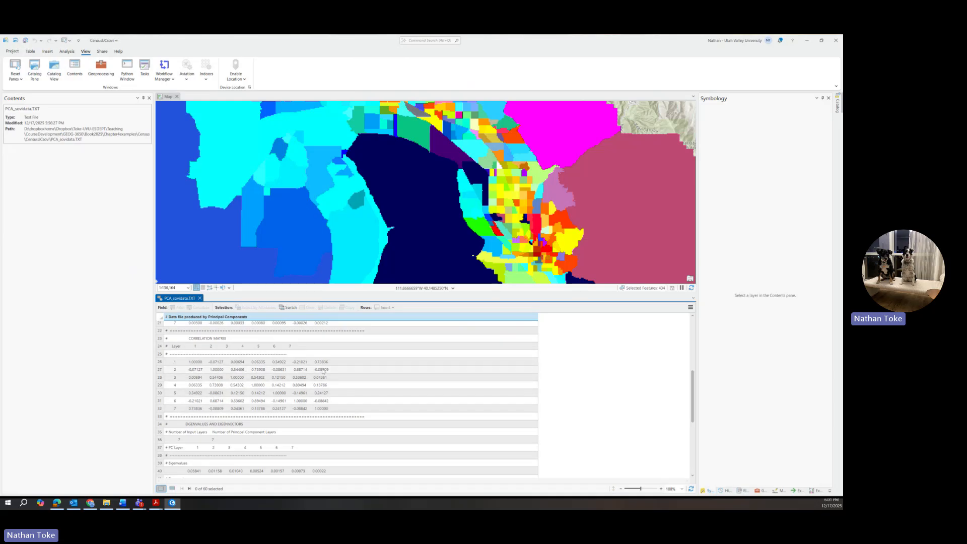
Scroll to the eigenvectors and percent eigenvalues, where the first component explains 54.2711 percent.
{"action": "scroll", "coordinate": [249, 368], "scroll_direction": "down", "scroll_amount": 3}
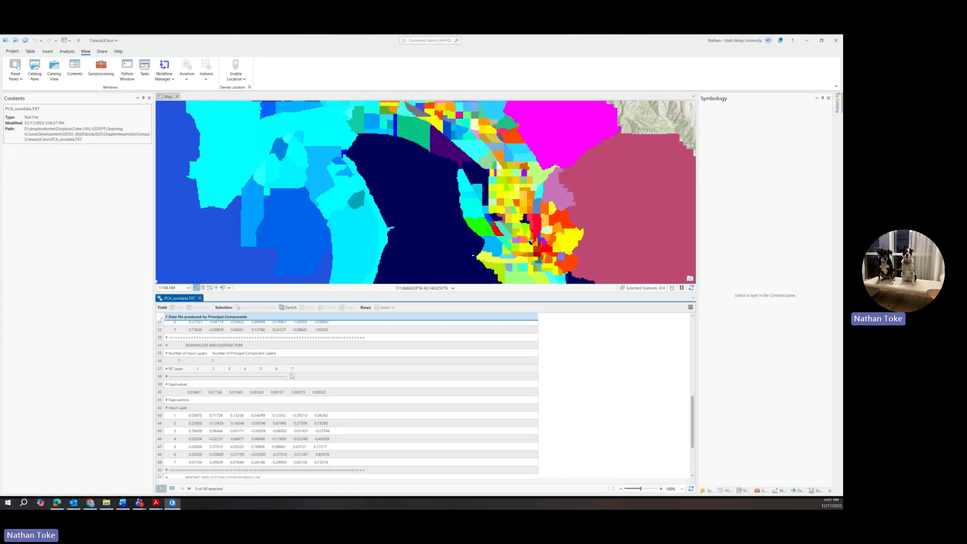
{"action": "scroll", "coordinate": [248, 411], "scroll_direction": "down", "scroll_amount": 3}
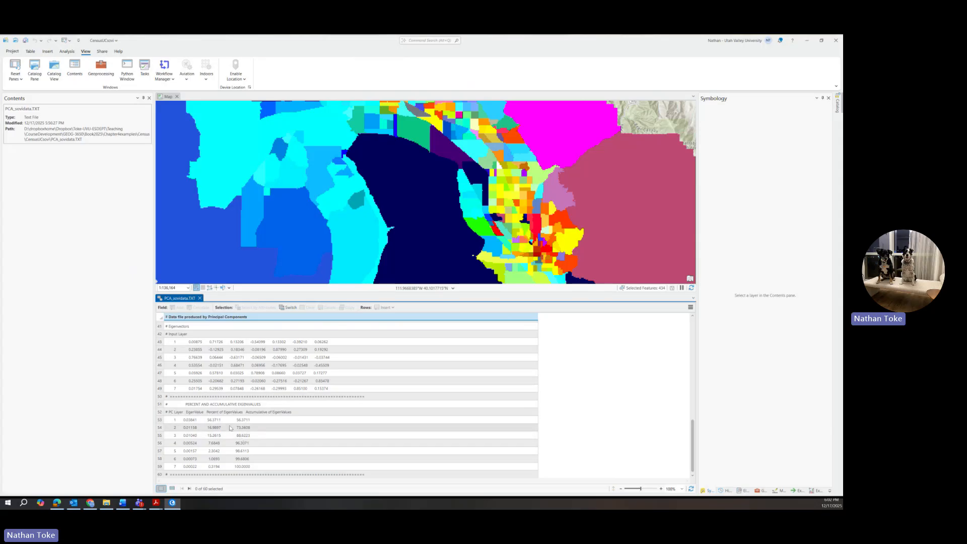
{"action": "scroll", "coordinate": [214, 401], "scroll_direction": "up", "scroll_amount": 2}
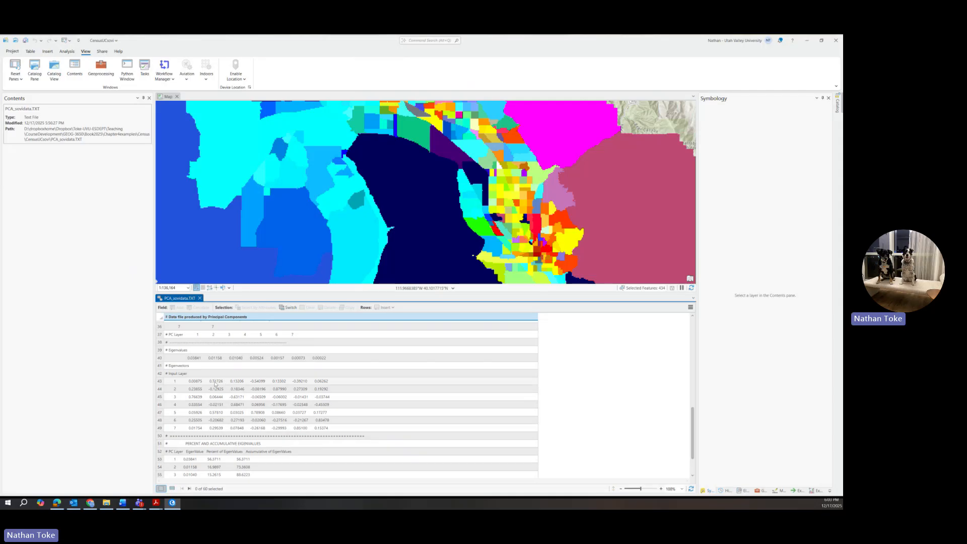
Scroll back and forth through PCA_sovidata.TXT's eigenvalue, eigenvector and percent-eigenvalue sections.
{"action": "scroll", "coordinate": [216, 383], "scroll_direction": "up", "scroll_amount": 12}
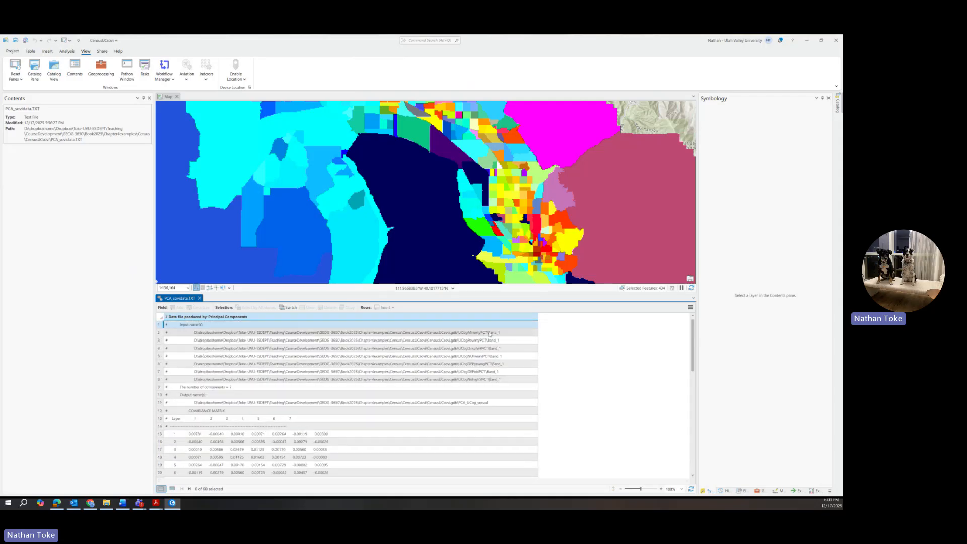
{"action": "scroll", "coordinate": [198, 376], "scroll_direction": "down", "scroll_amount": 12}
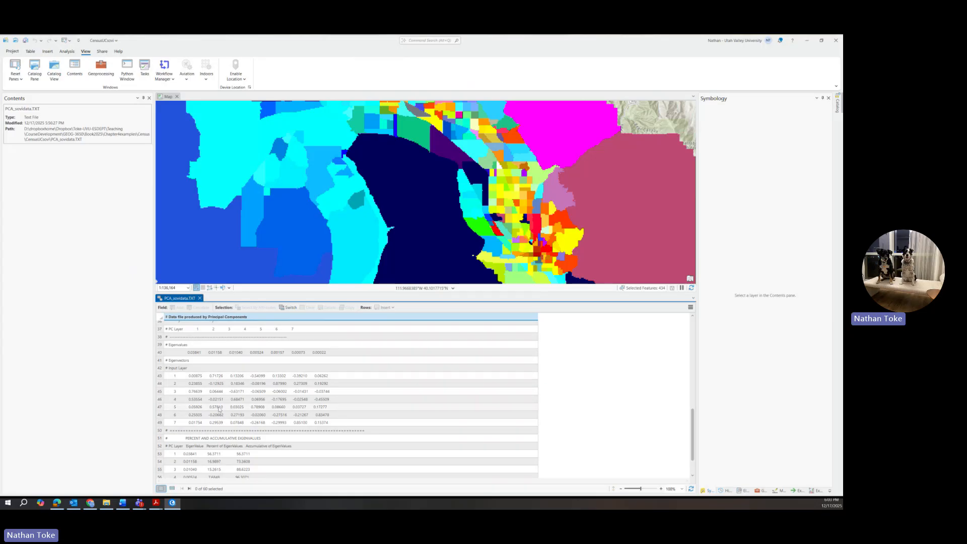
{"action": "scroll", "coordinate": [219, 409], "scroll_direction": "up", "scroll_amount": 12}
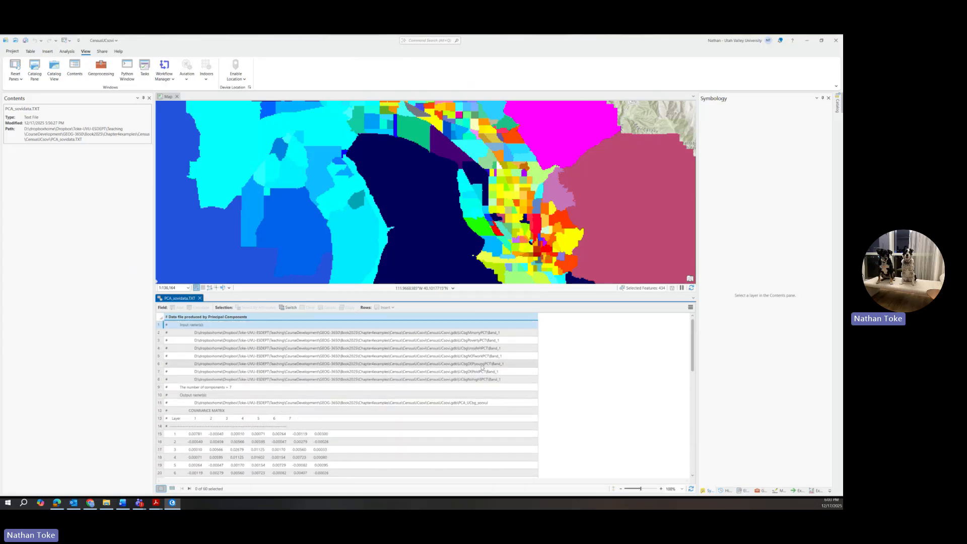
{"action": "scroll", "coordinate": [481, 368], "scroll_direction": "down", "scroll_amount": 7}
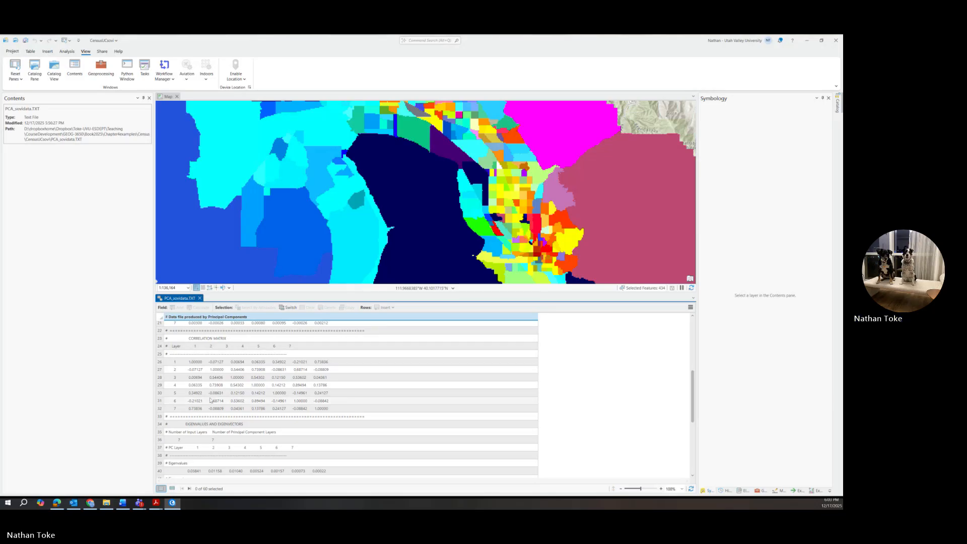
{"action": "scroll", "coordinate": [216, 362], "scroll_direction": "down", "scroll_amount": 5}
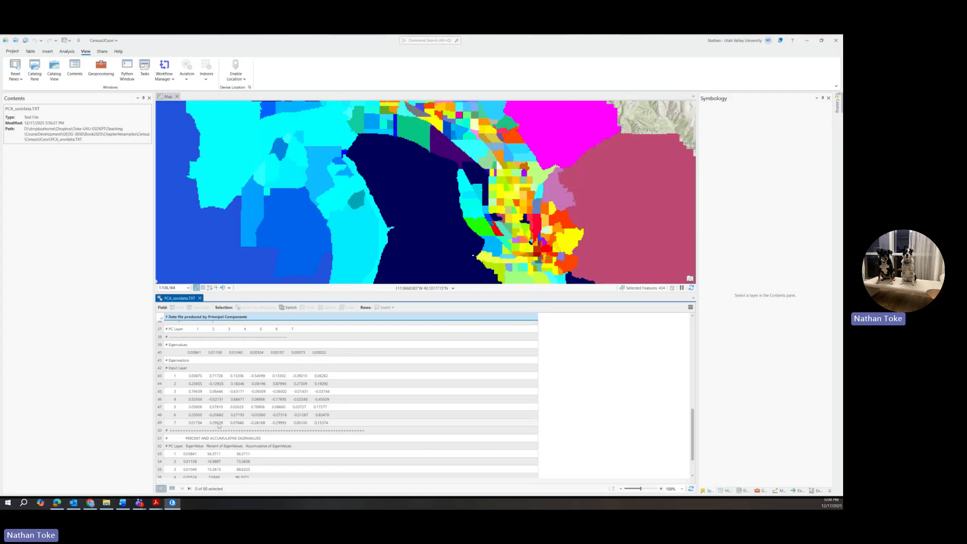
{"action": "scroll", "coordinate": [219, 426], "scroll_direction": "up", "scroll_amount": 10}
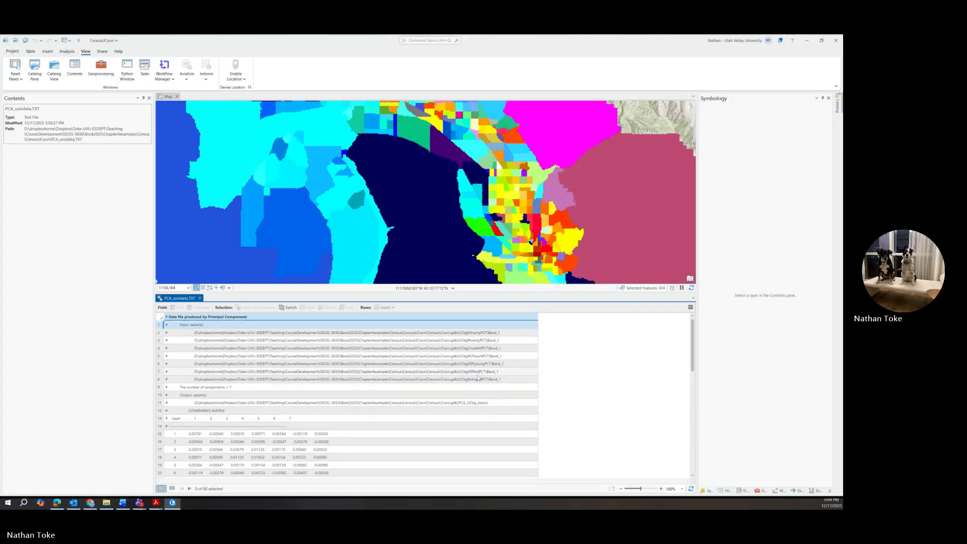
{"action": "scroll", "coordinate": [453, 386], "scroll_direction": "down", "scroll_amount": 5}
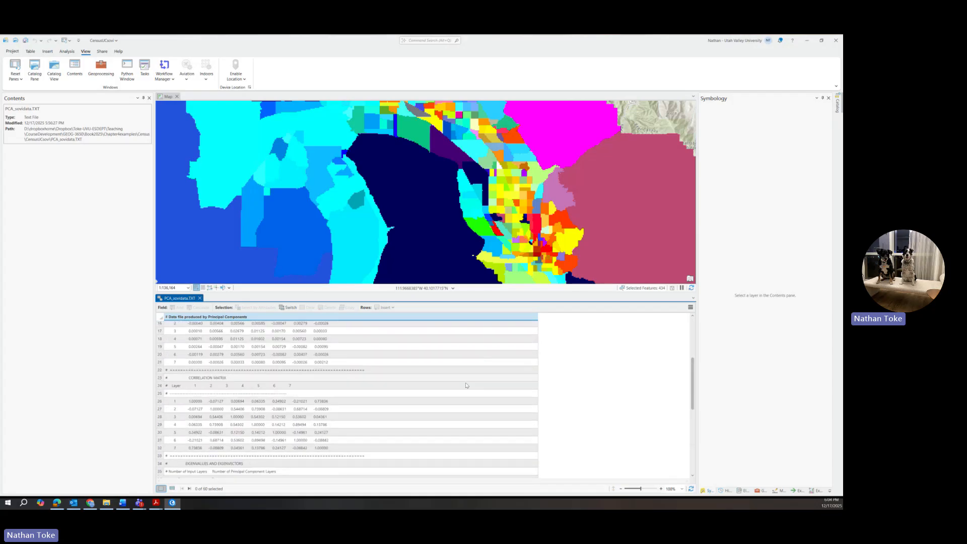
{"action": "scroll", "coordinate": [212, 457], "scroll_direction": "down", "scroll_amount": 5}
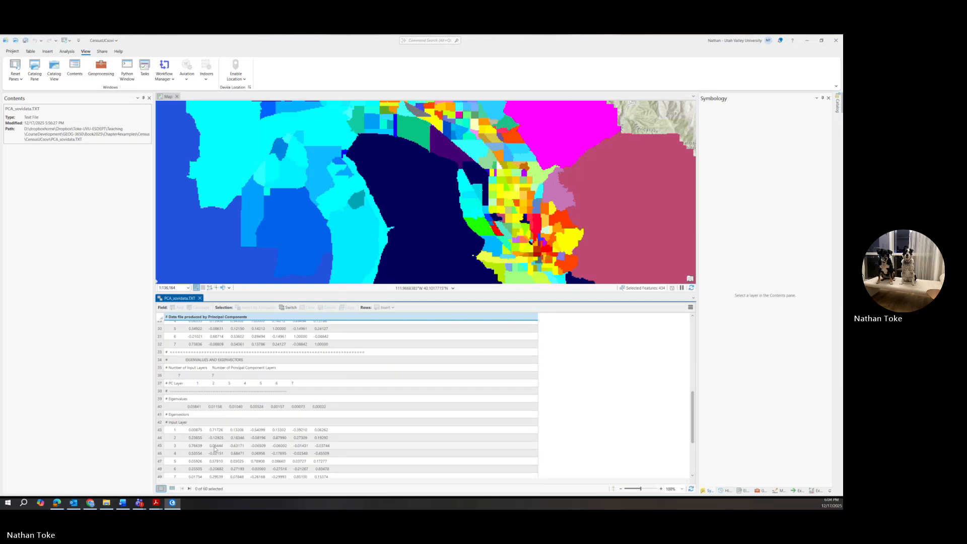
{"action": "scroll", "coordinate": [215, 455], "scroll_direction": "down", "scroll_amount": 2}
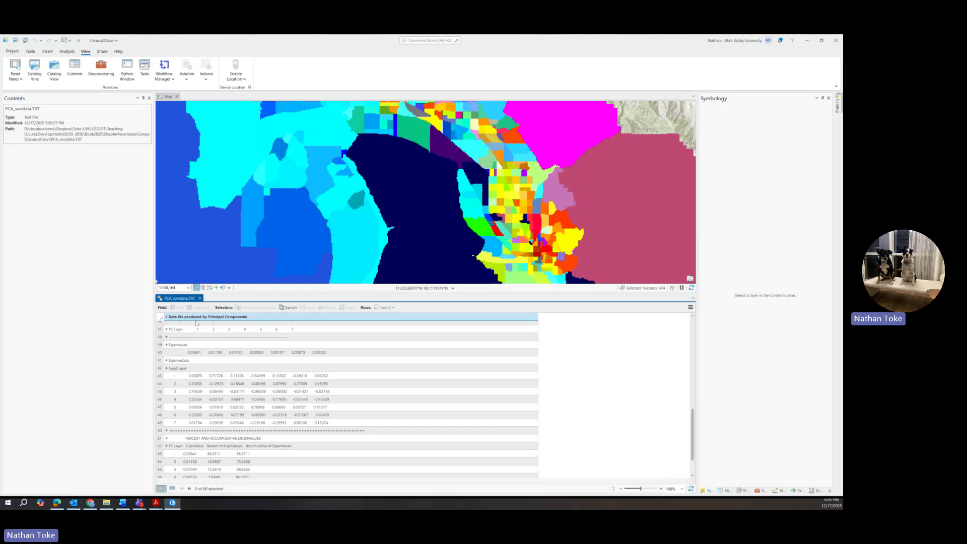
{"action": "scroll", "coordinate": [293, 228], "scroll_direction": "up", "scroll_amount": 2}
{"action": "scroll", "coordinate": [348, 221], "scroll_direction": "down", "scroll_amount": 6}
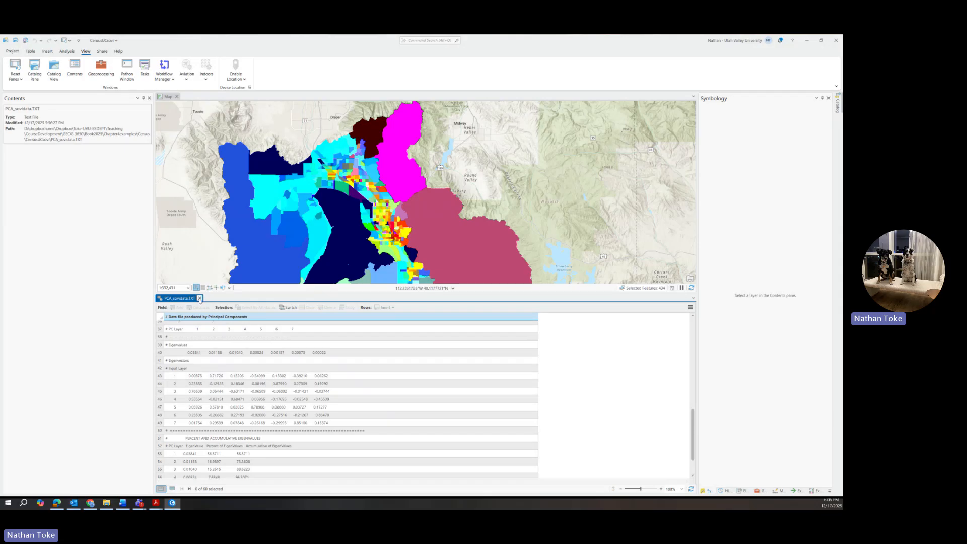
Close the PCA results table and switch PCA_UCbg_socvul's symbology to Stretch.
{"action": "left_click", "coordinate": [200, 299]}
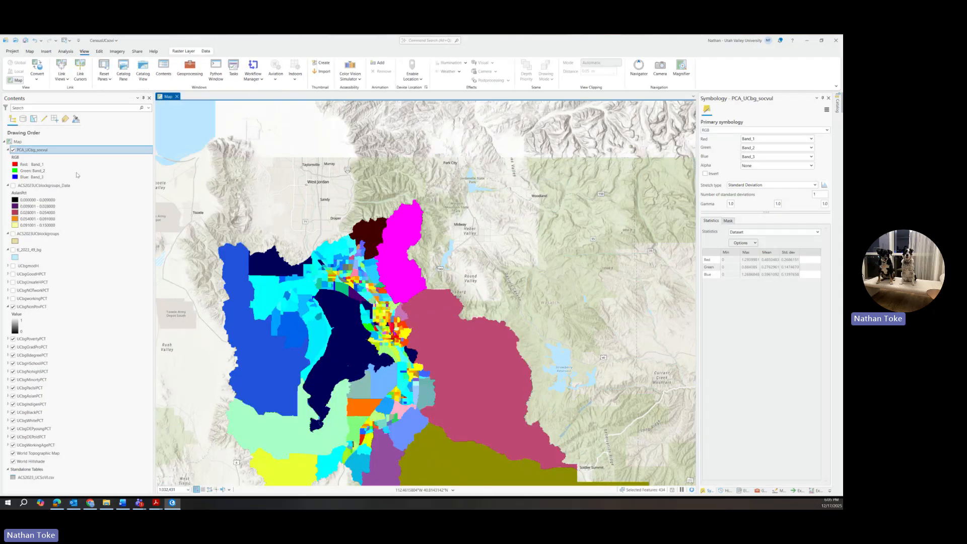
{"action": "right_click", "coordinate": [33, 150]}
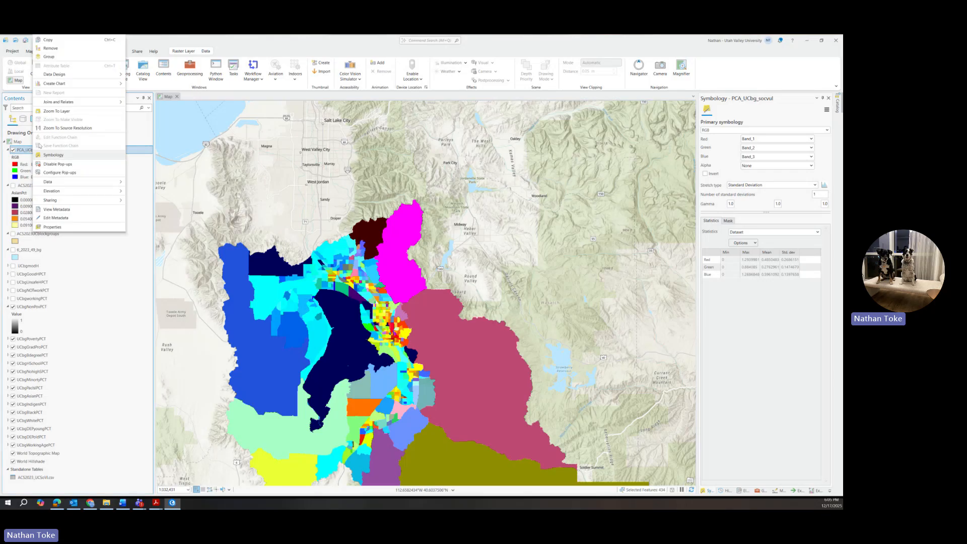
{"action": "left_click", "coordinate": [44, 155]}
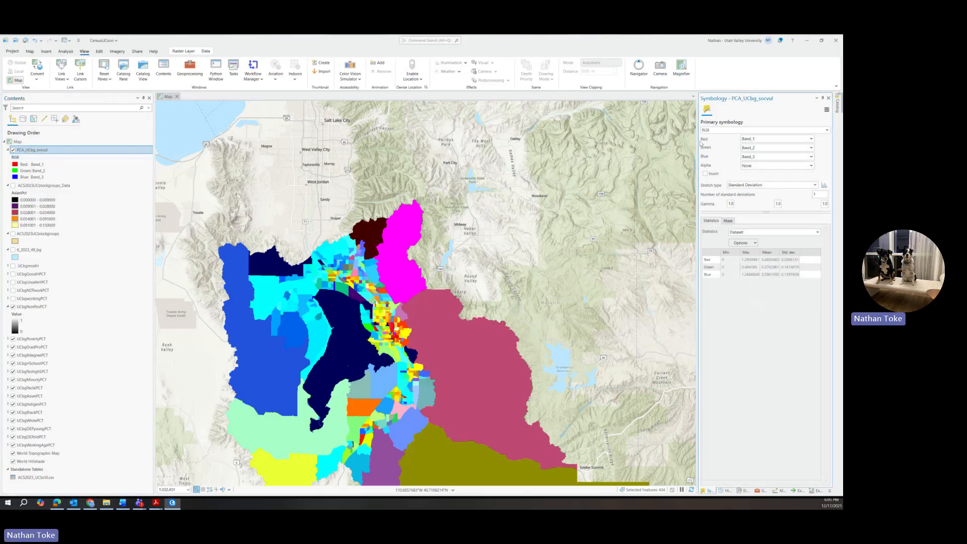
{"action": "left_click", "coordinate": [733, 130]}
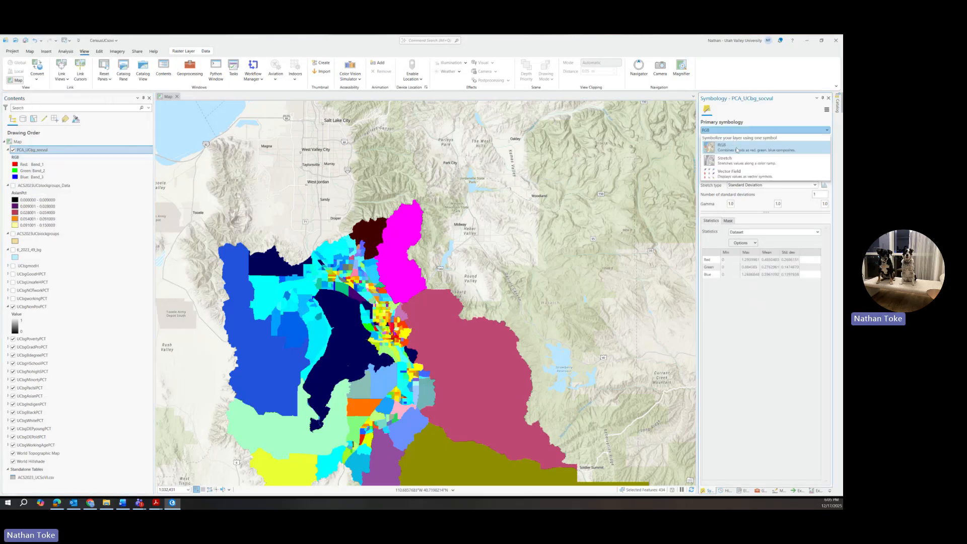
{"action": "left_click", "coordinate": [727, 160]}
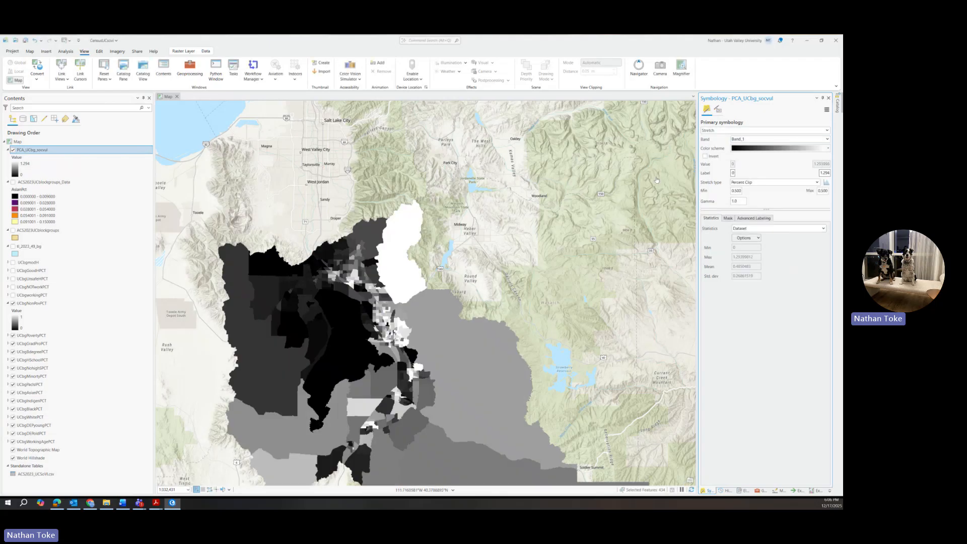
Use a Standard Deviation stretch of 1 and invert the greyscale.
{"action": "left_click", "coordinate": [785, 182]}
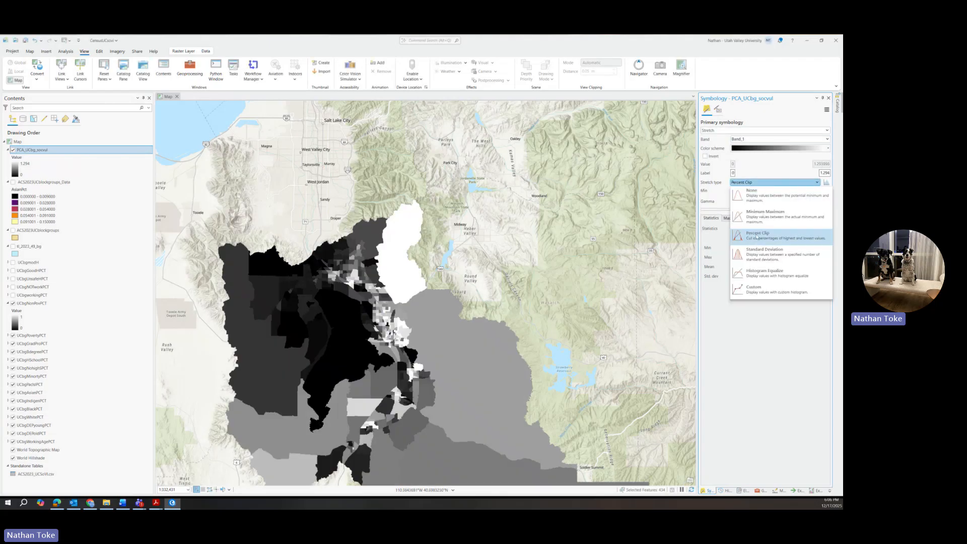
{"action": "left_click", "coordinate": [760, 248]}
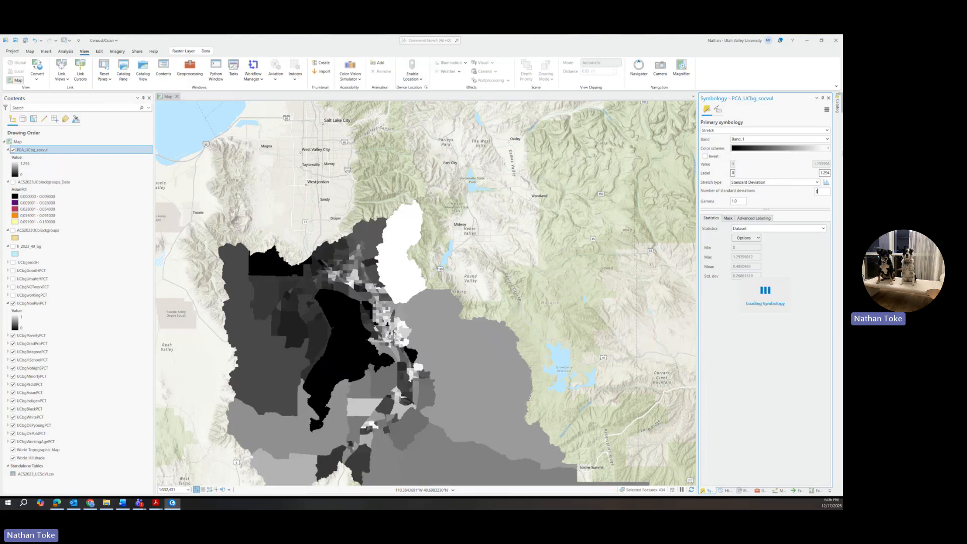
{"action": "type", "text": "1"}
{"action": "key", "text": "Return"}
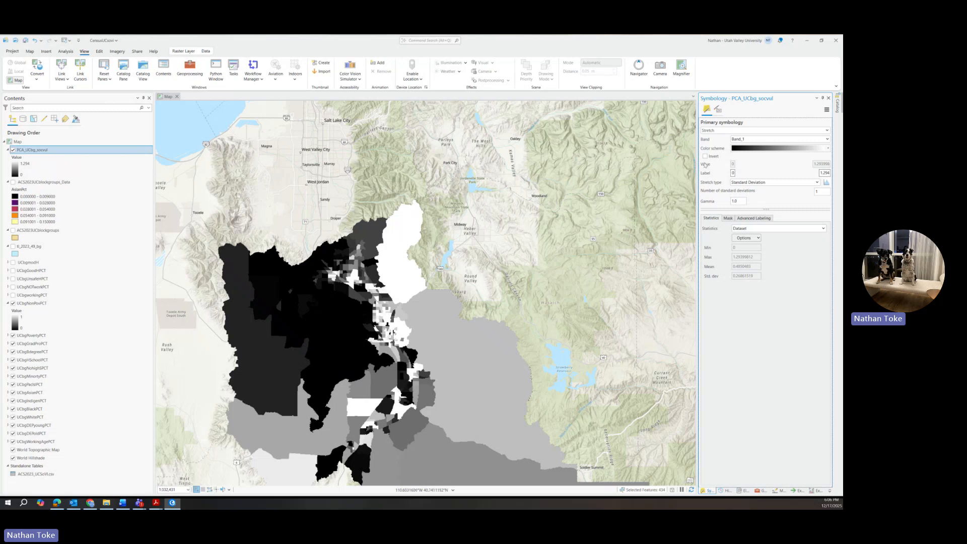
{"action": "left_click", "coordinate": [706, 157]}
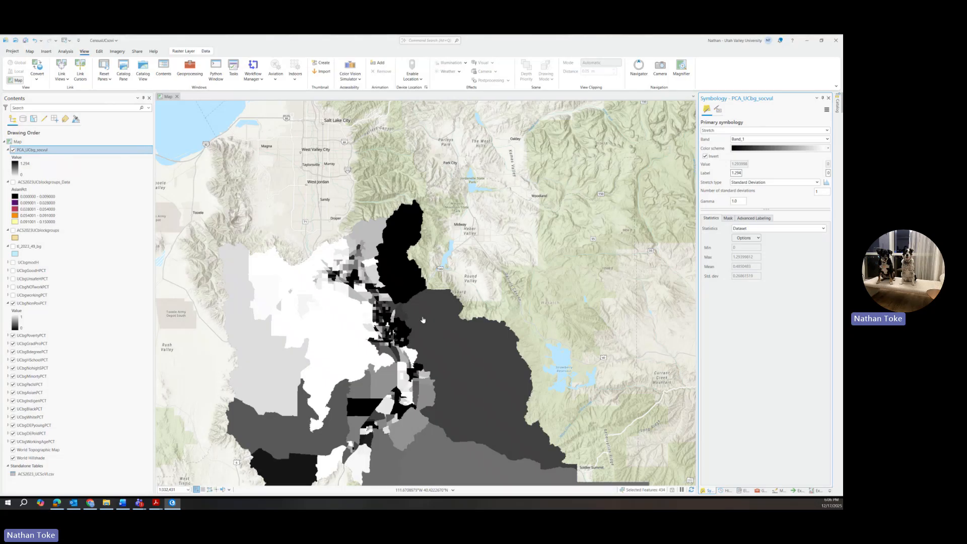
{"action": "scroll", "coordinate": [395, 333], "scroll_direction": "up", "scroll_amount": 3}
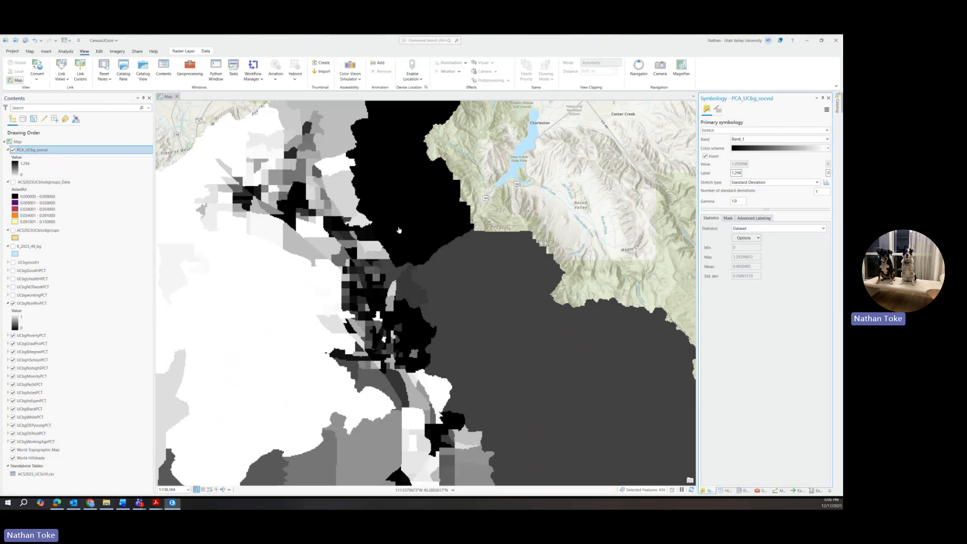
{"action": "left_click_drag", "start_coordinate": [453, 377], "coordinate": [512, 308]}
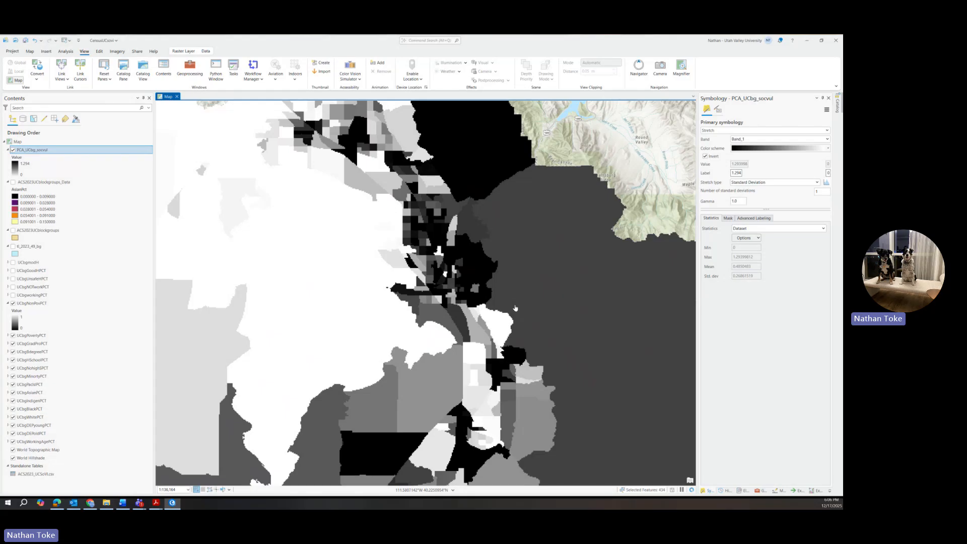
{"action": "scroll", "coordinate": [511, 309], "scroll_direction": "down", "scroll_amount": 2}
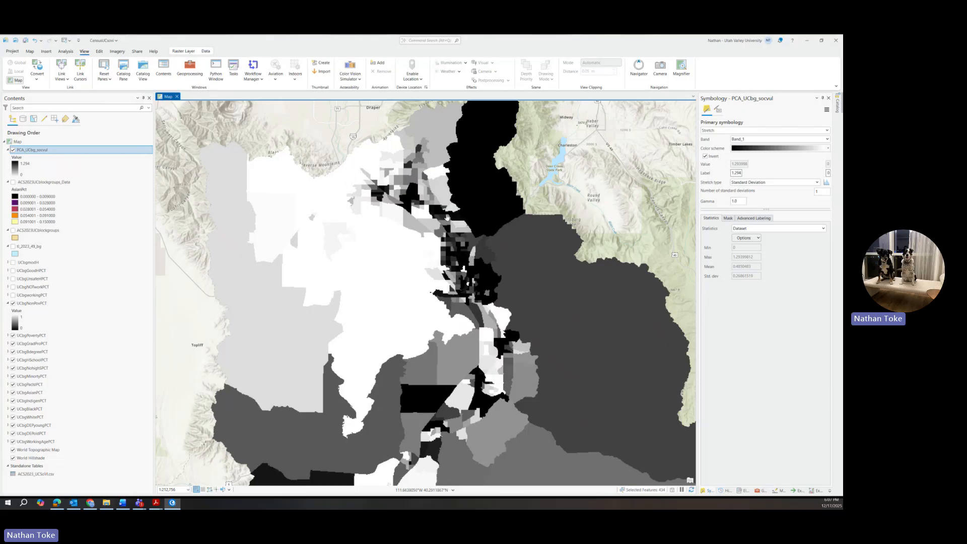
Show Band_2 of PCA_UCbg_socvul, zoom out, and hide the PCA layer.
{"action": "left_click", "coordinate": [763, 139]}
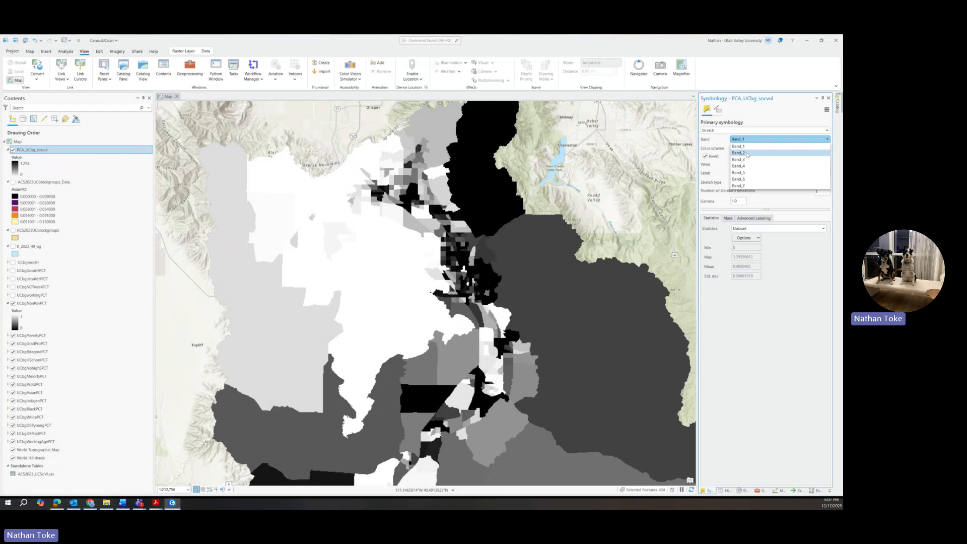
{"action": "left_click", "coordinate": [748, 153]}
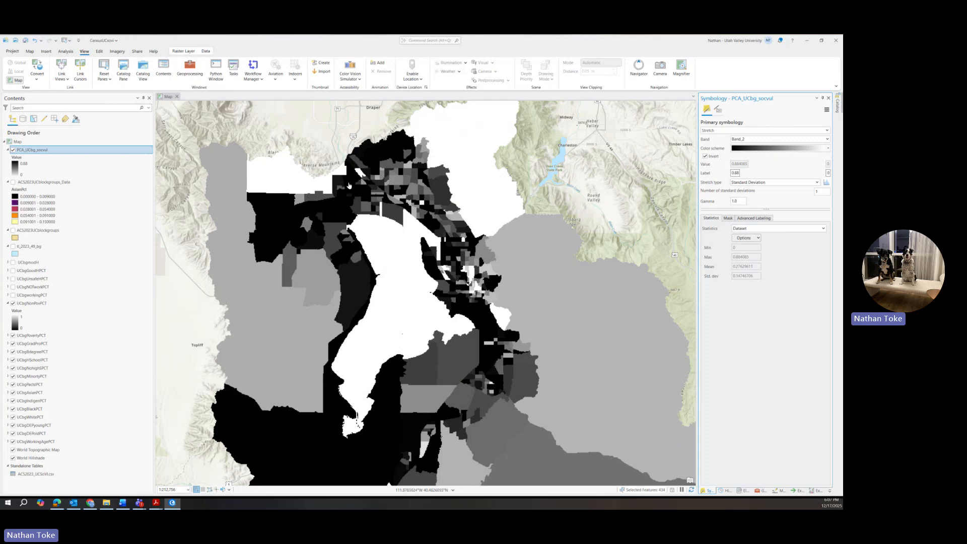
{"action": "scroll", "coordinate": [376, 248], "scroll_direction": "down", "scroll_amount": 2}
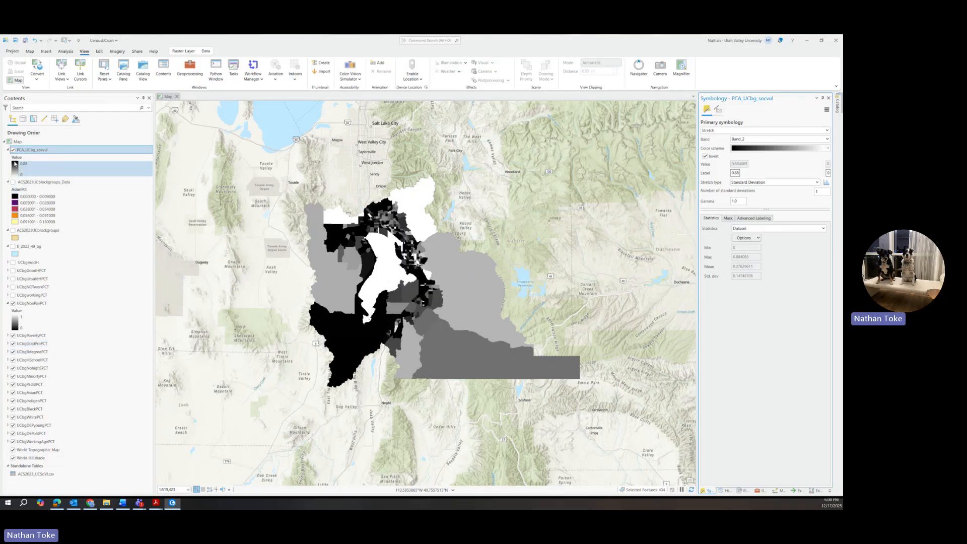
{"action": "left_click", "coordinate": [13, 150]}
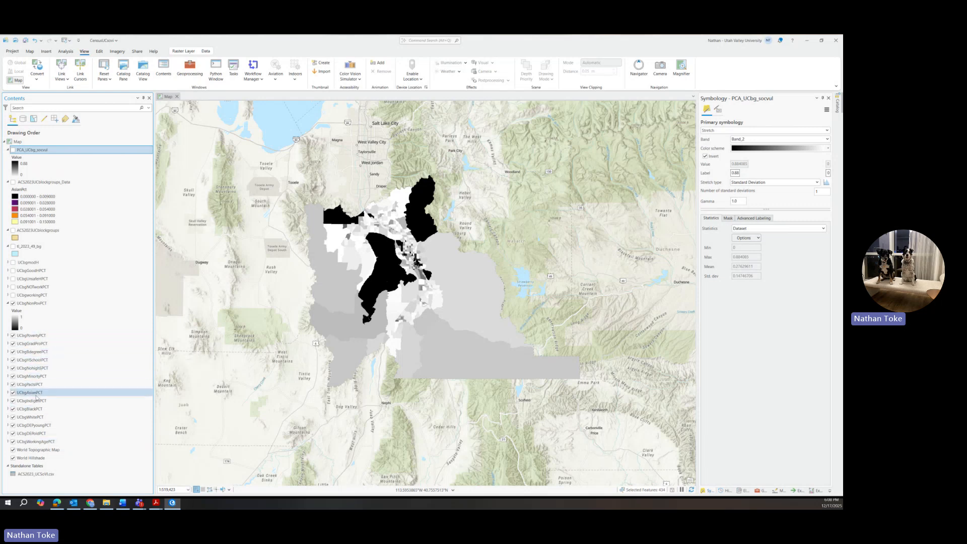
Put UCbgDEPoldPCT on top of Contents with a Standard Deviation stretch of 1.
{"action": "left_click_drag", "start_coordinate": [40, 436], "coordinate": [30, 155]}
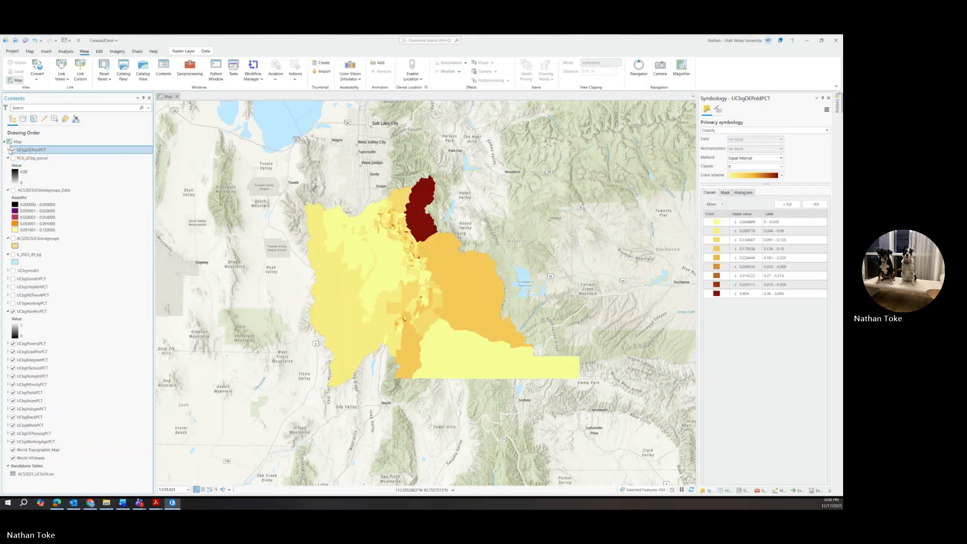
{"action": "left_click", "coordinate": [8, 149]}
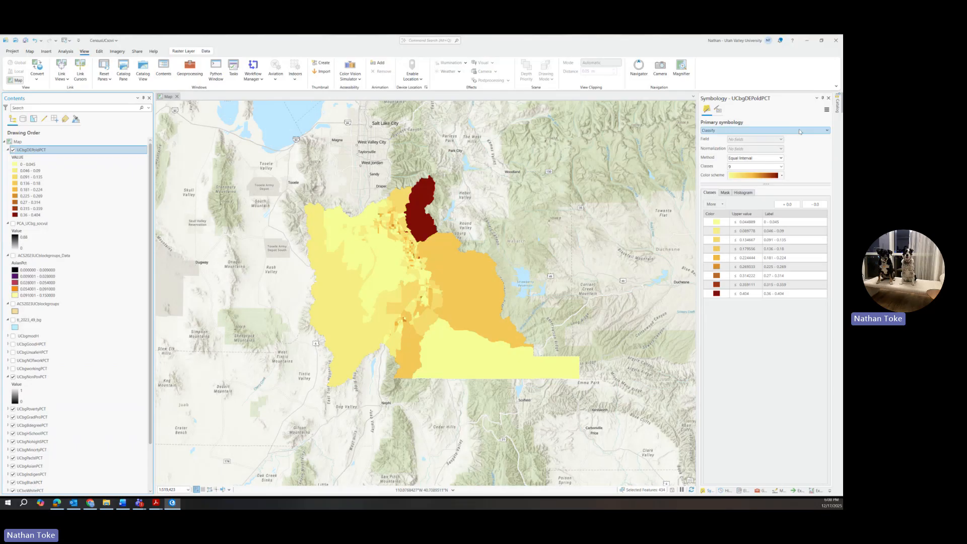
{"action": "left_click", "coordinate": [827, 132]}
{"action": "left_click", "coordinate": [769, 168]}
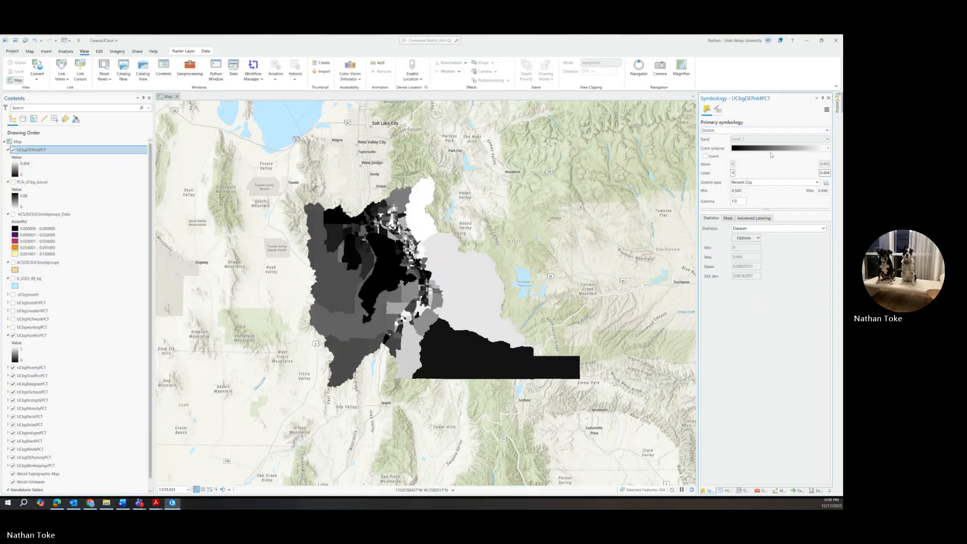
{"action": "left_click", "coordinate": [776, 182]}
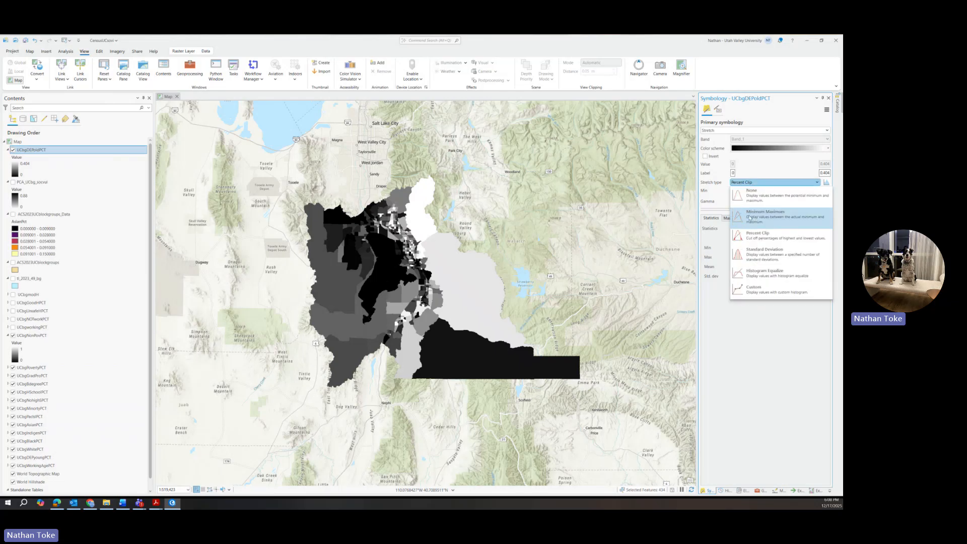
{"action": "left_click", "coordinate": [776, 248]}
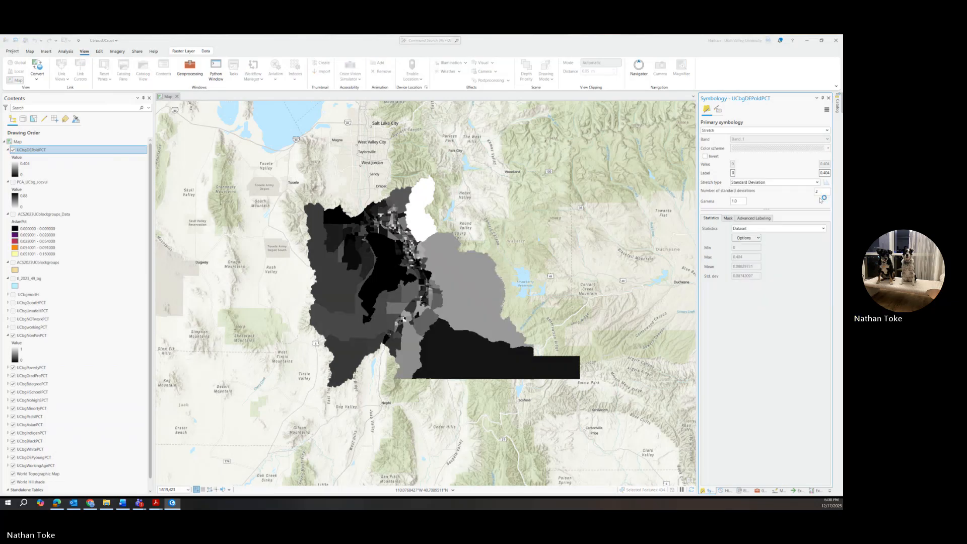
{"action": "type", "text": "1"}
{"action": "key", "text": "Return"}
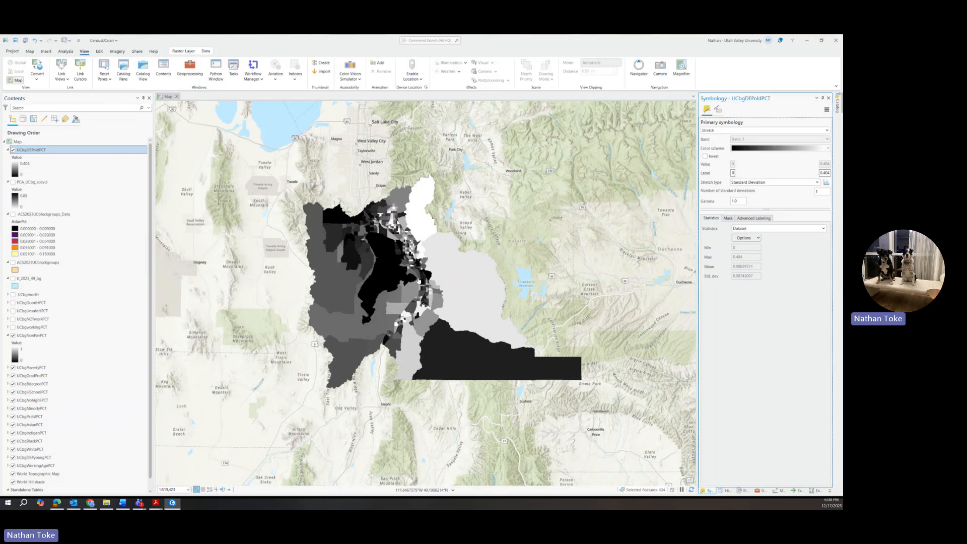
{"action": "scroll", "coordinate": [396, 196], "scroll_direction": "up", "scroll_amount": 5}
Check one block group's UCbgDEPoldPCT value, then invert the layer's greyscale stretch.
{"action": "left_click", "coordinate": [395, 196]}
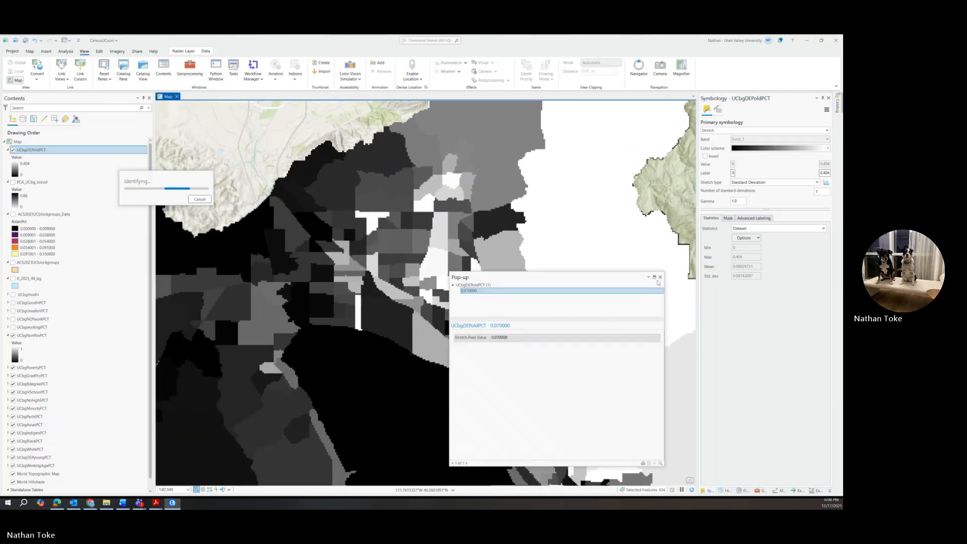
{"action": "left_click", "coordinate": [661, 277]}
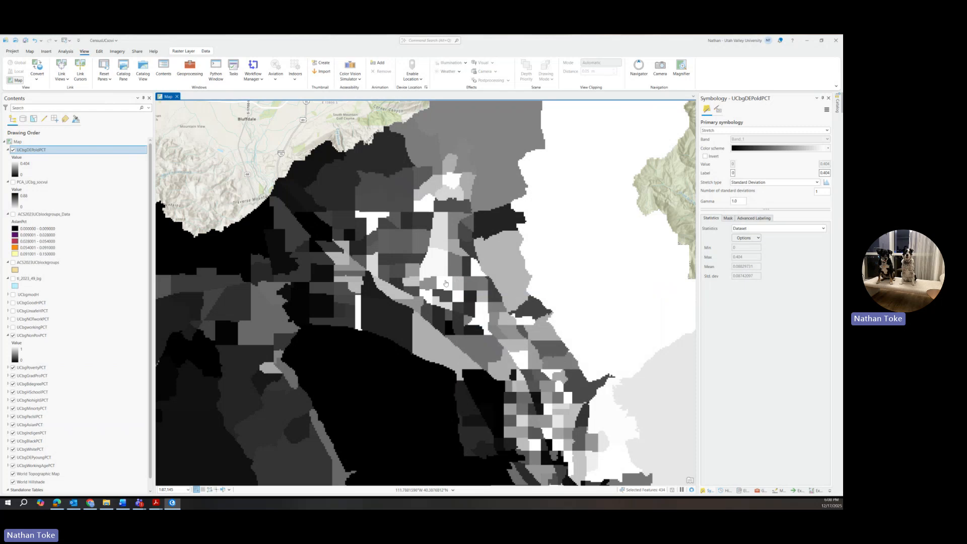
{"action": "scroll", "coordinate": [457, 320], "scroll_direction": "down", "scroll_amount": 1}
{"action": "left_click_drag", "start_coordinate": [457, 321], "coordinate": [426, 250]}
{"action": "left_click", "coordinate": [706, 157]}
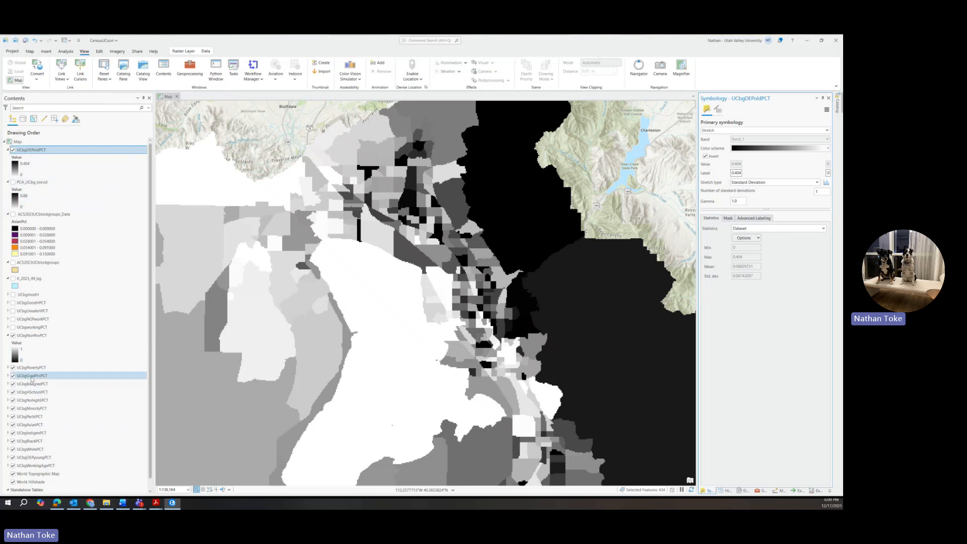
Drag UCbgPovertyPCT to the top of the drawing order, expand its legend, and select UCbgHSchoolPCT.
{"action": "mouse_move", "coordinate": [32, 367]}
{"action": "left_mouse_down"}
{"action": "mouse_move", "coordinate": [68, 141]}
{"action": "mouse_move", "coordinate": [34, 370]}
{"action": "mouse_move", "coordinate": [71, 252]}
{"action": "mouse_move", "coordinate": [69, 149]}
{"action": "mouse_move", "coordinate": [46, 160]}
{"action": "left_mouse_up"}
{"action": "left_click", "coordinate": [8, 149]}
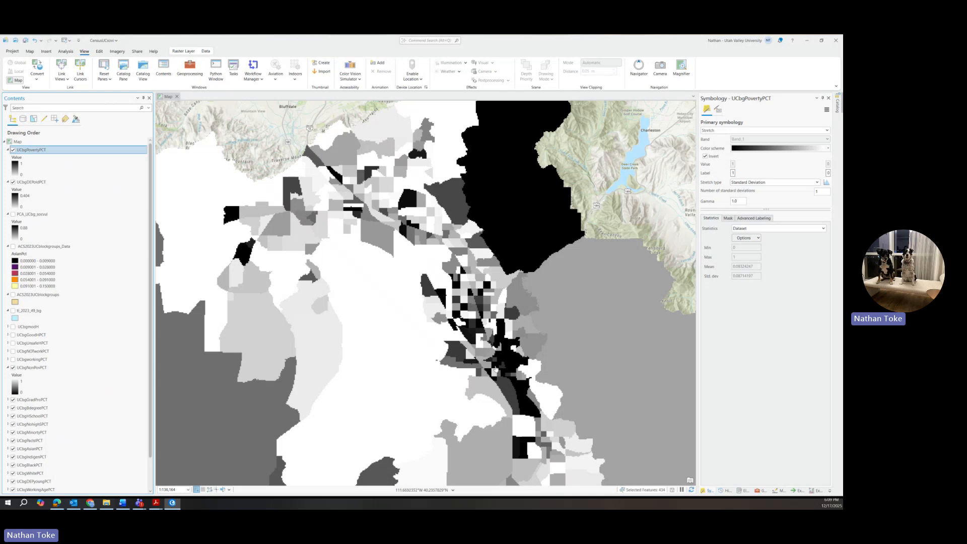
{"action": "scroll", "coordinate": [39, 423], "scroll_direction": "down", "scroll_amount": 1}
{"action": "left_click", "coordinate": [39, 382]}
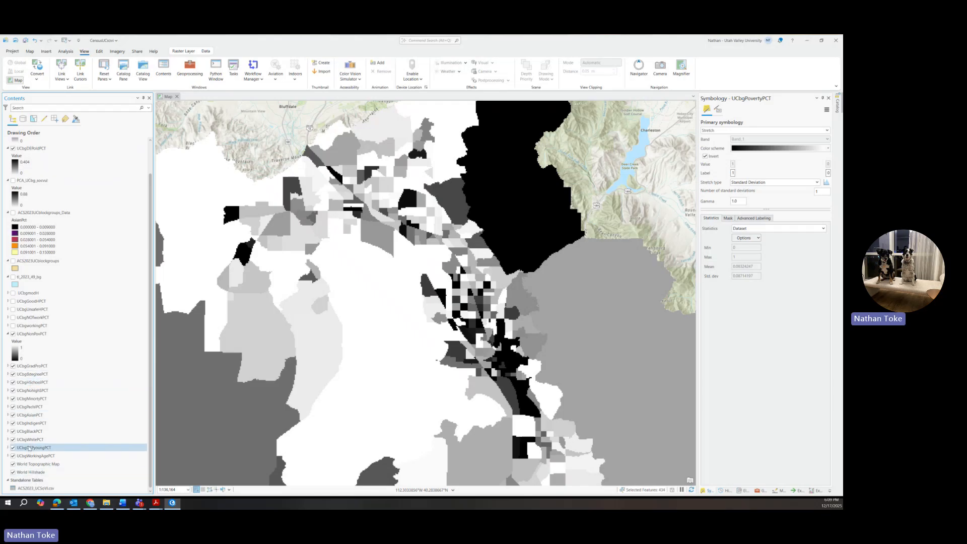
{"action": "scroll", "coordinate": [25, 224], "scroll_direction": "up", "scroll_amount": 2}
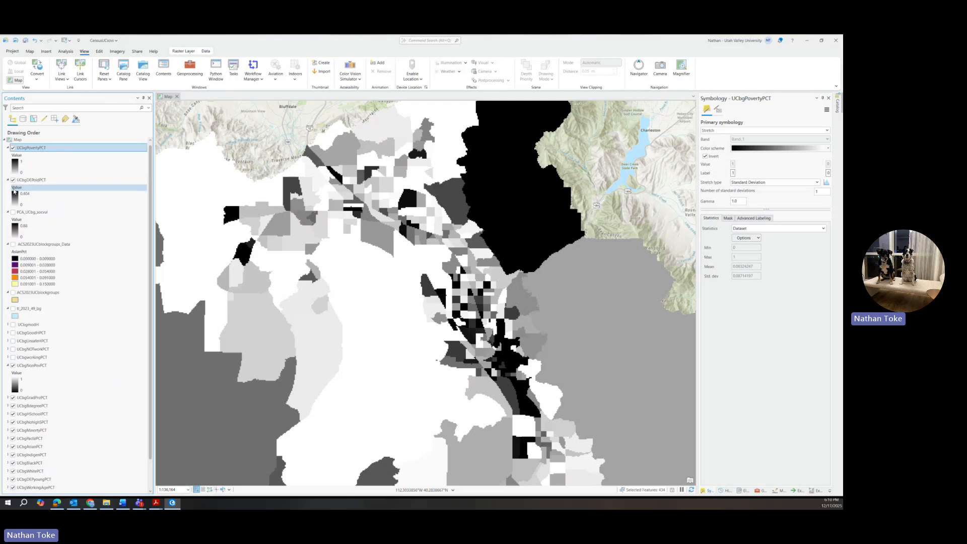